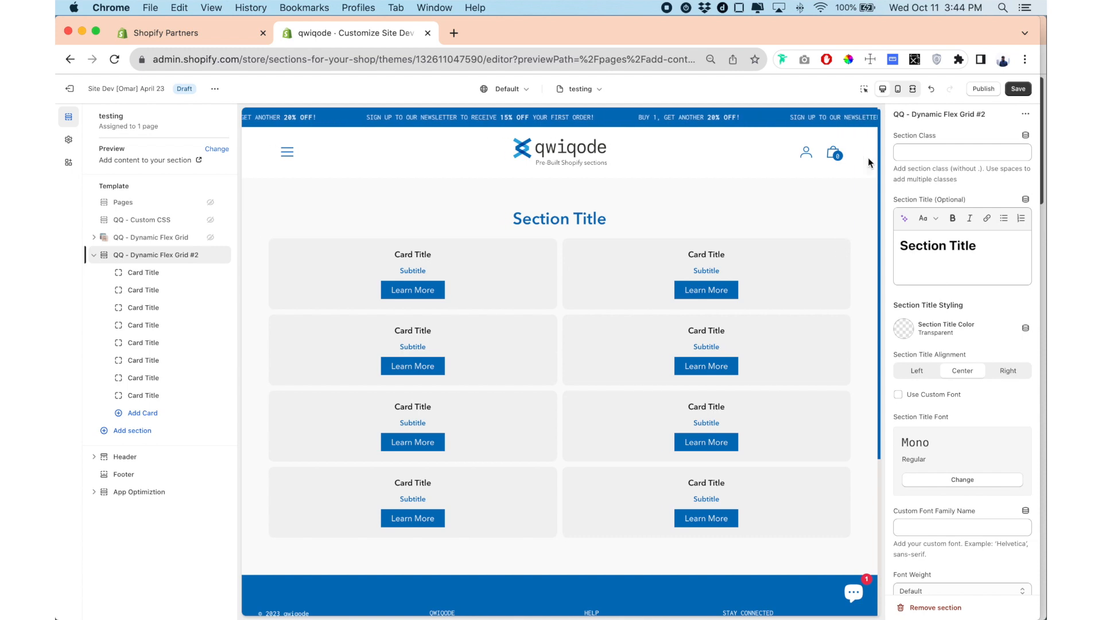
# Change the title of the first card in QQ - Dynamic Flex Grid #2 to "Spring is here!".
pyautogui.scroll(-5, 957, 395)
pyautogui.scroll(5, 957, 395)
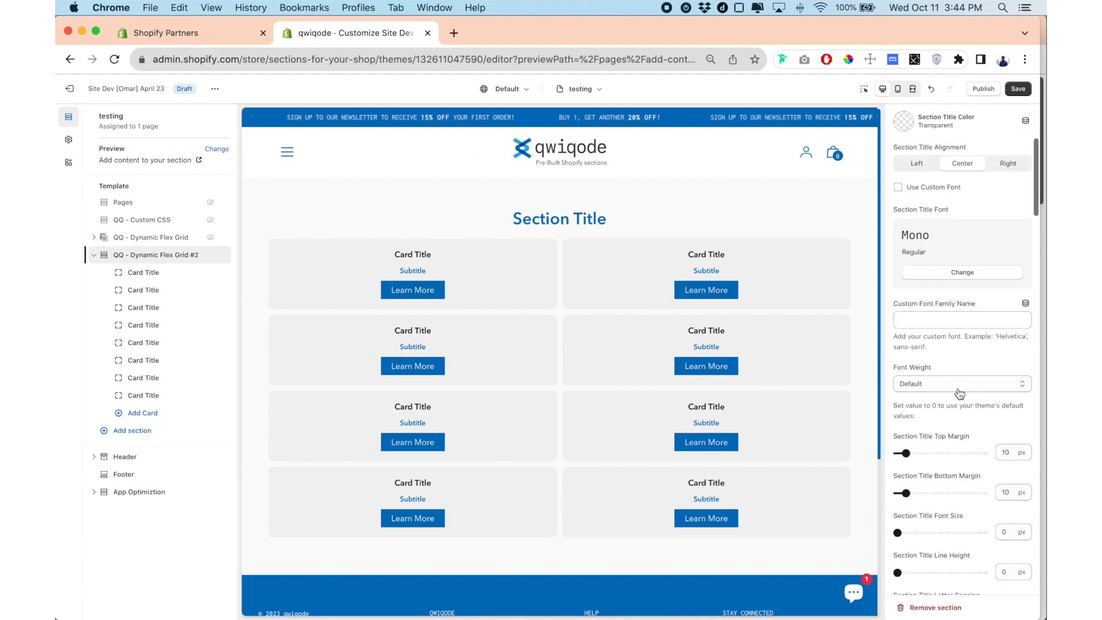
pyautogui.click(150, 275)
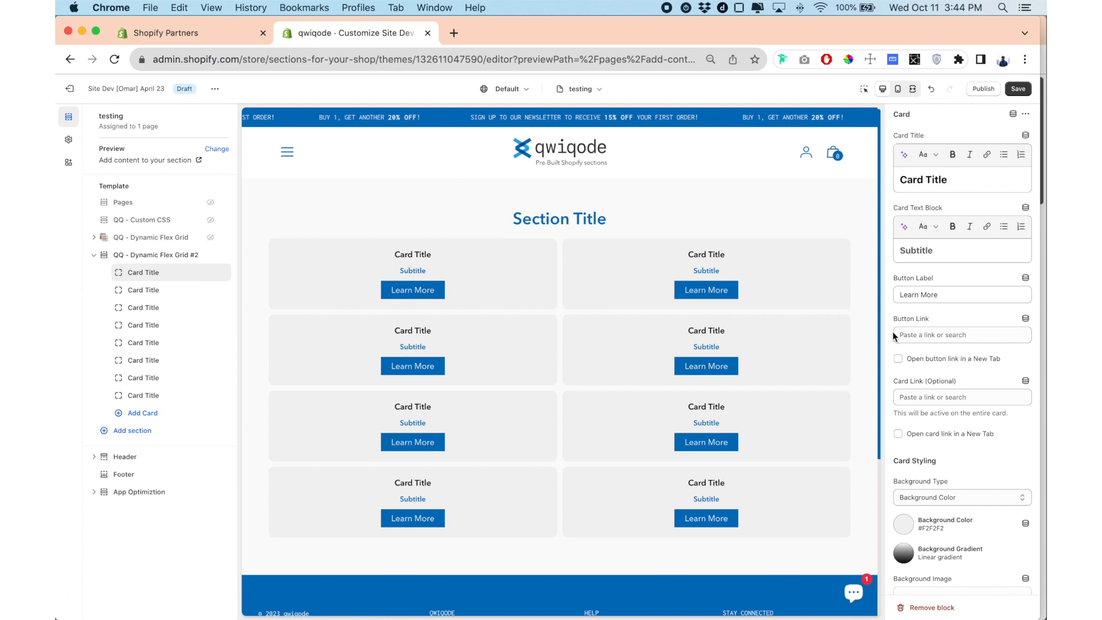
pyautogui.scroll(-3, 915, 315)
pyautogui.scroll(3, 941, 258)
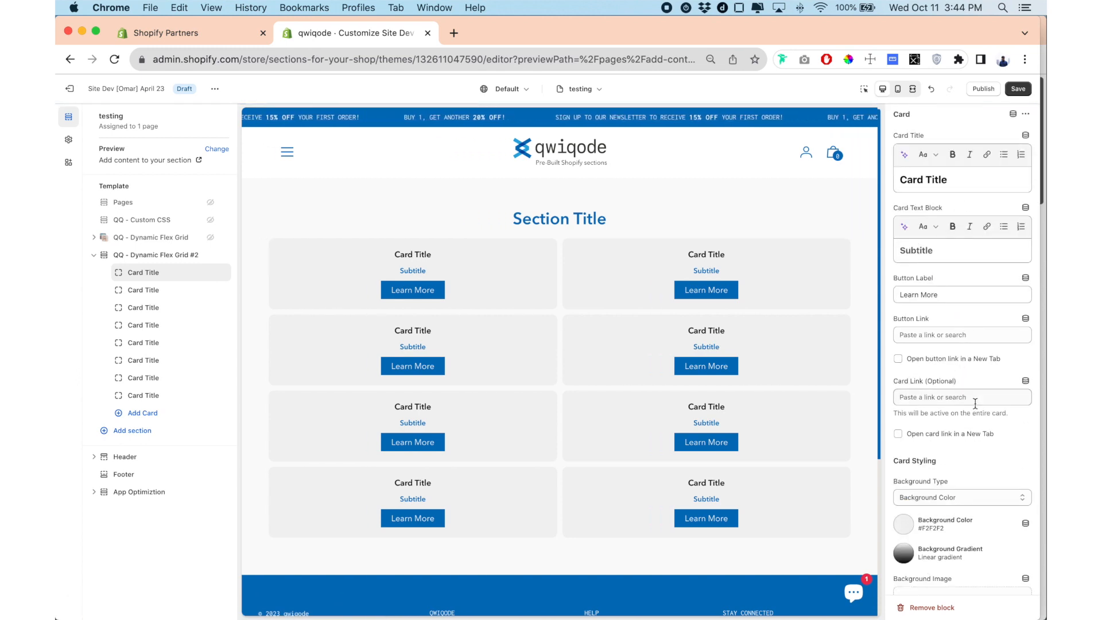
pyautogui.tripleClick(947, 179)
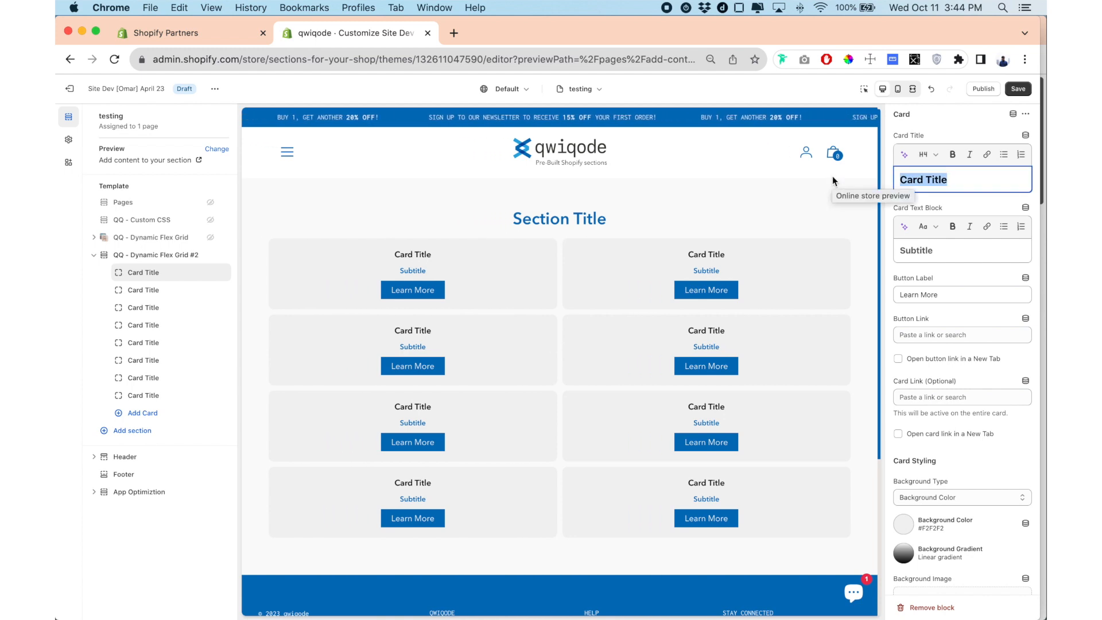
pyautogui.write('Srep')
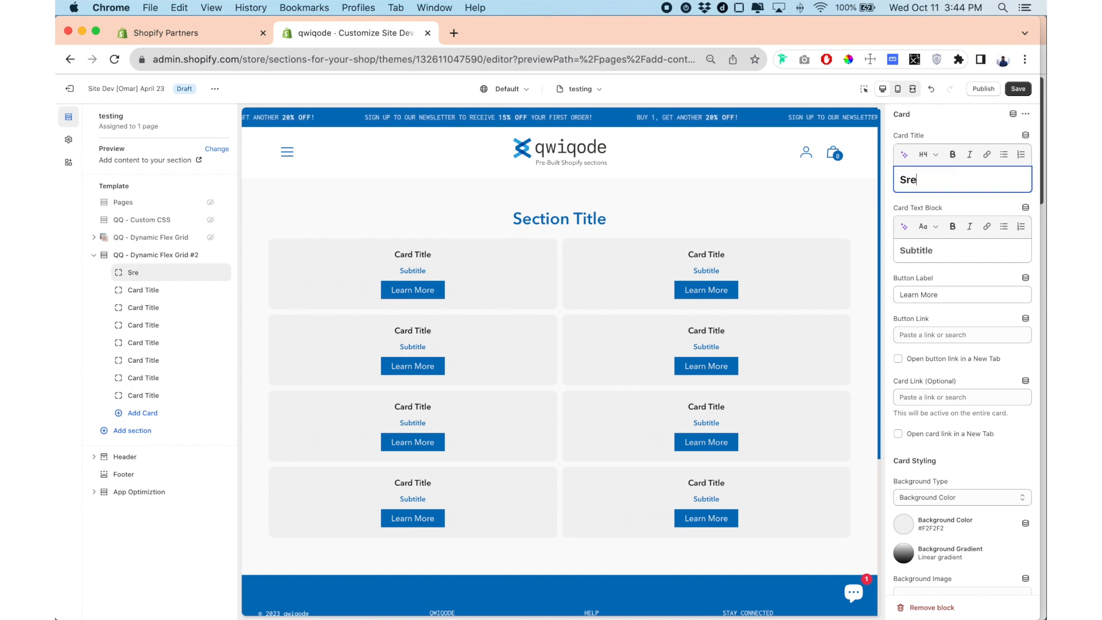
pyautogui.press('BackSpace')
pyautogui.press('BackSpace')
pyautogui.press('BackSpace')
pyautogui.write('pring ')
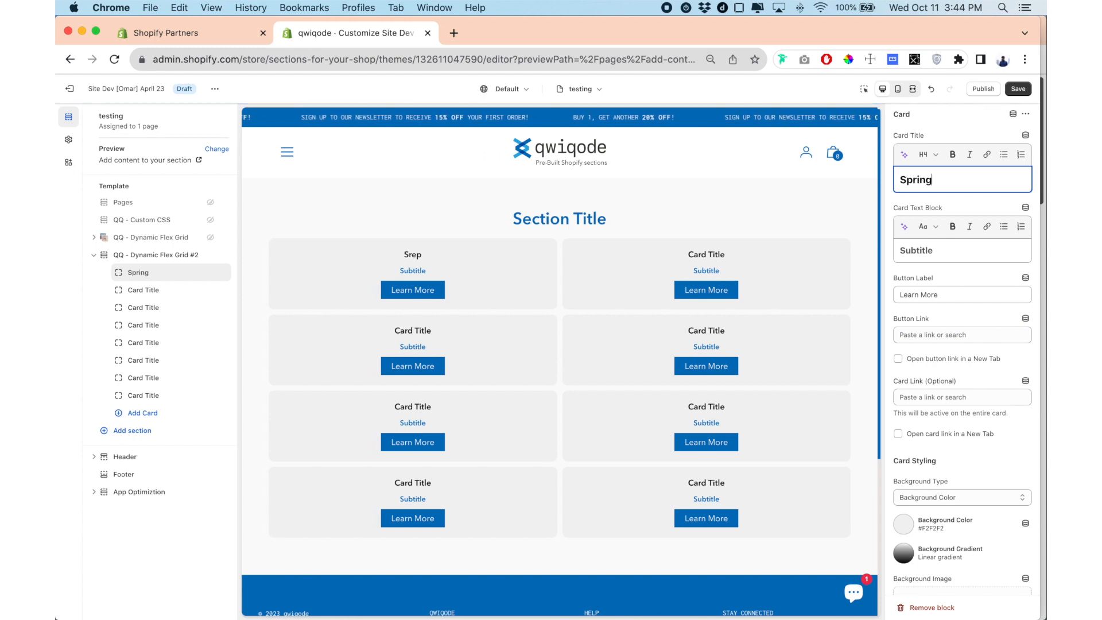
pyautogui.write('is here!')
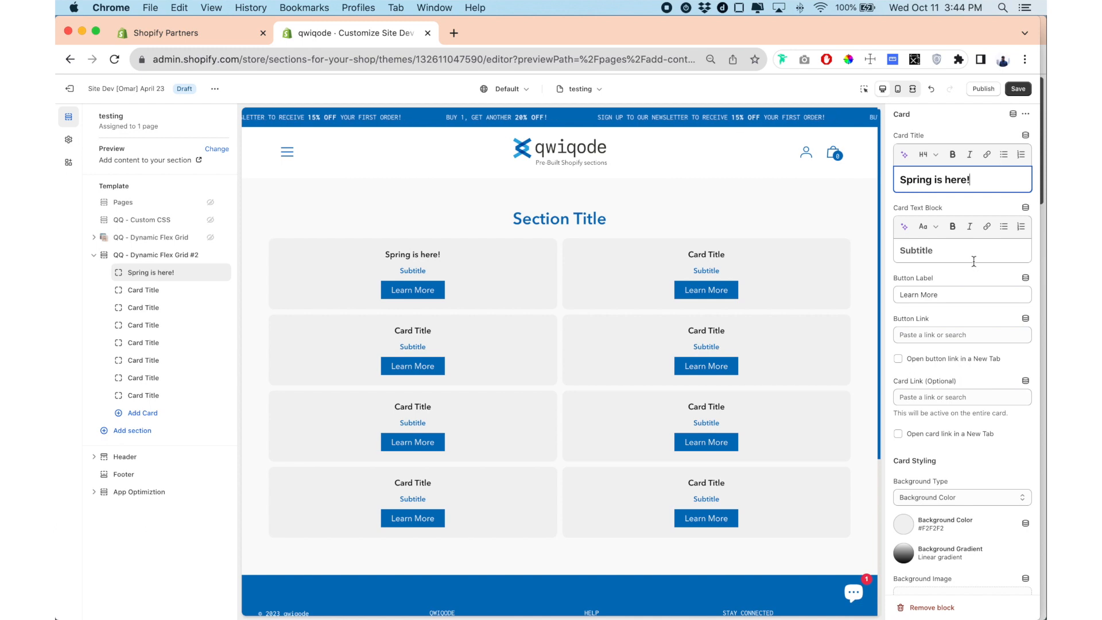
# Replace the "Spring is here!" card's text block with "Check out our latest collection".
pyautogui.moveTo(952, 258); pyautogui.dragTo(896, 255)
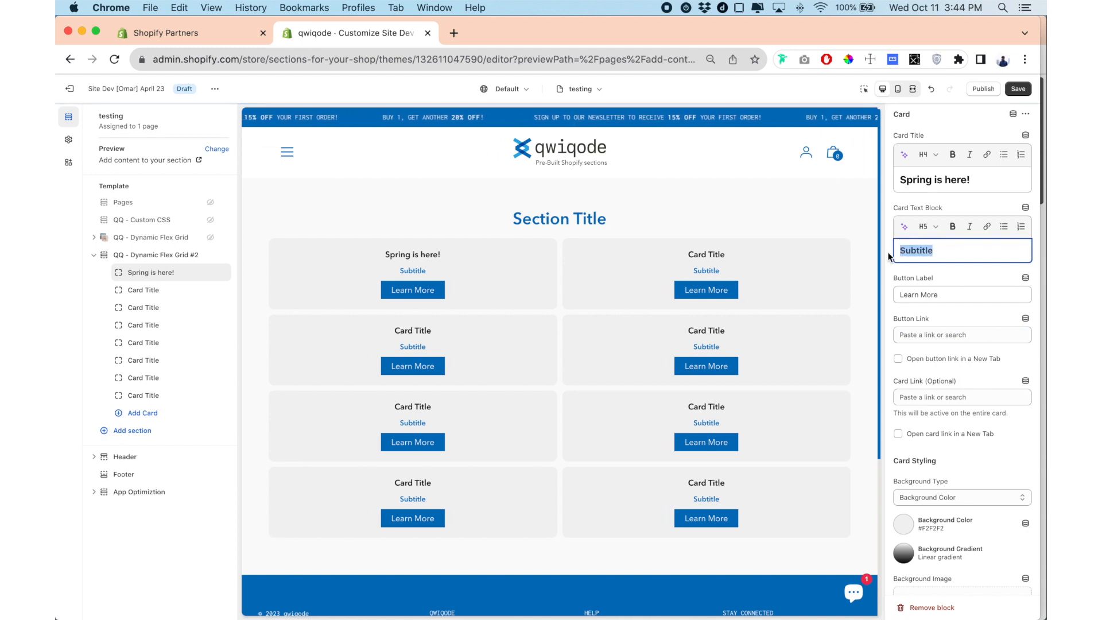
pyautogui.write('Che')
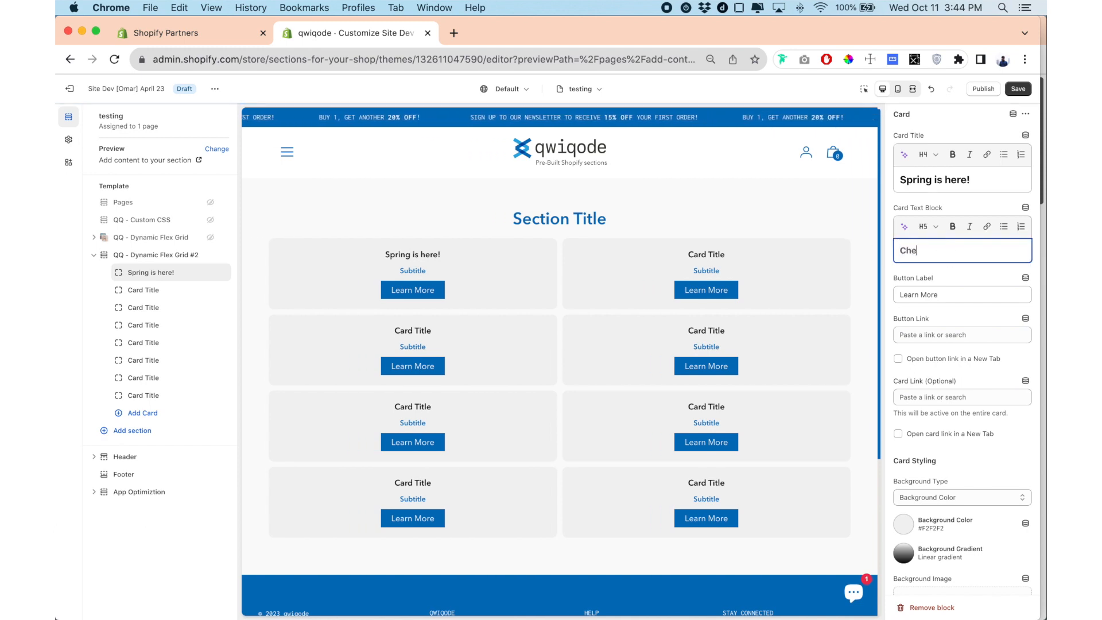
pyautogui.write('ck out our late')
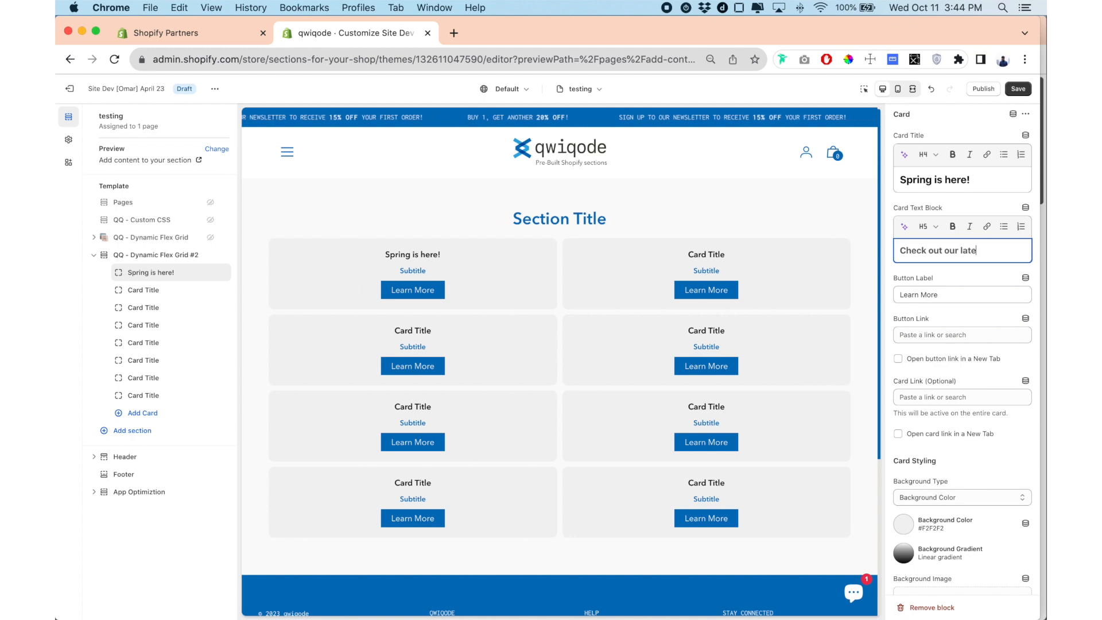
pyautogui.write('st collection')
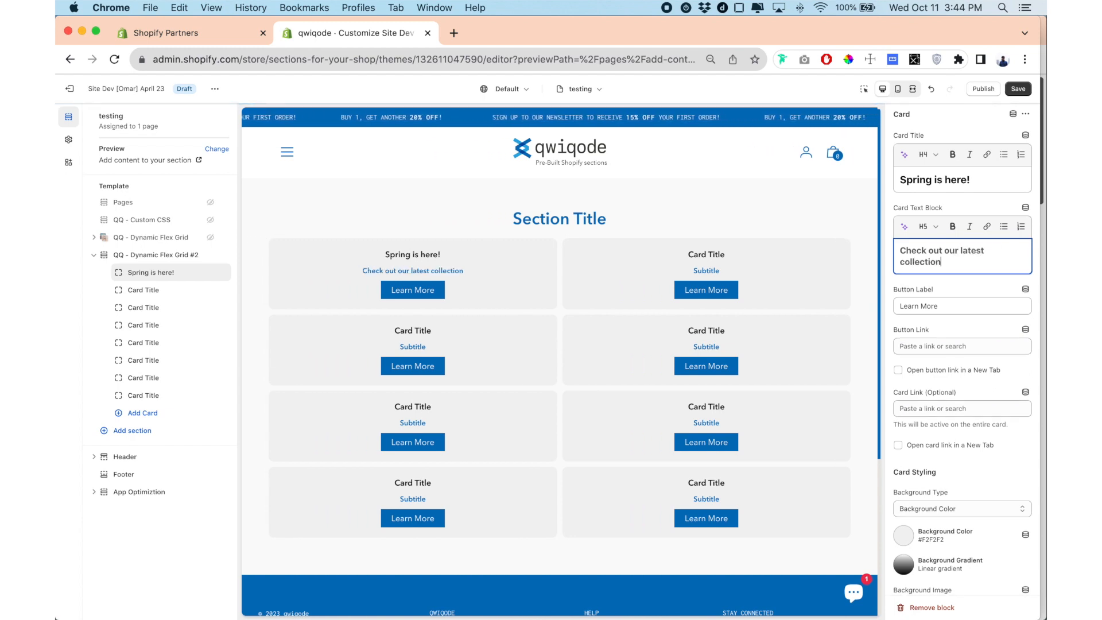
# Try linking the "Spring is here!" card's button to All collections and clearing its button label.
pyautogui.click(938, 348)
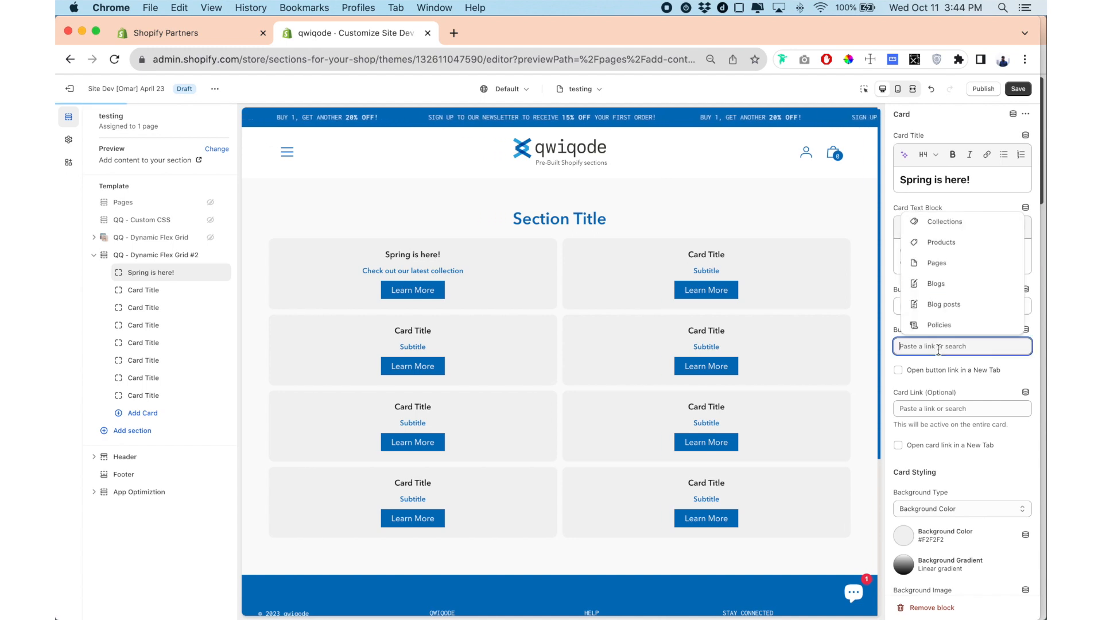
pyautogui.click(947, 218)
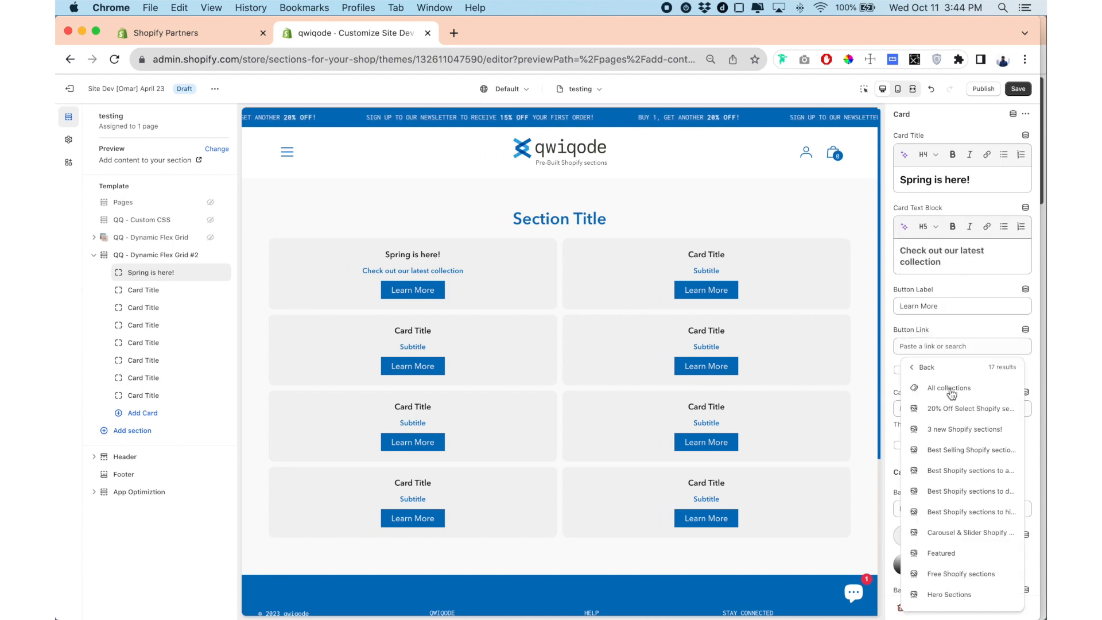
pyautogui.click(949, 387)
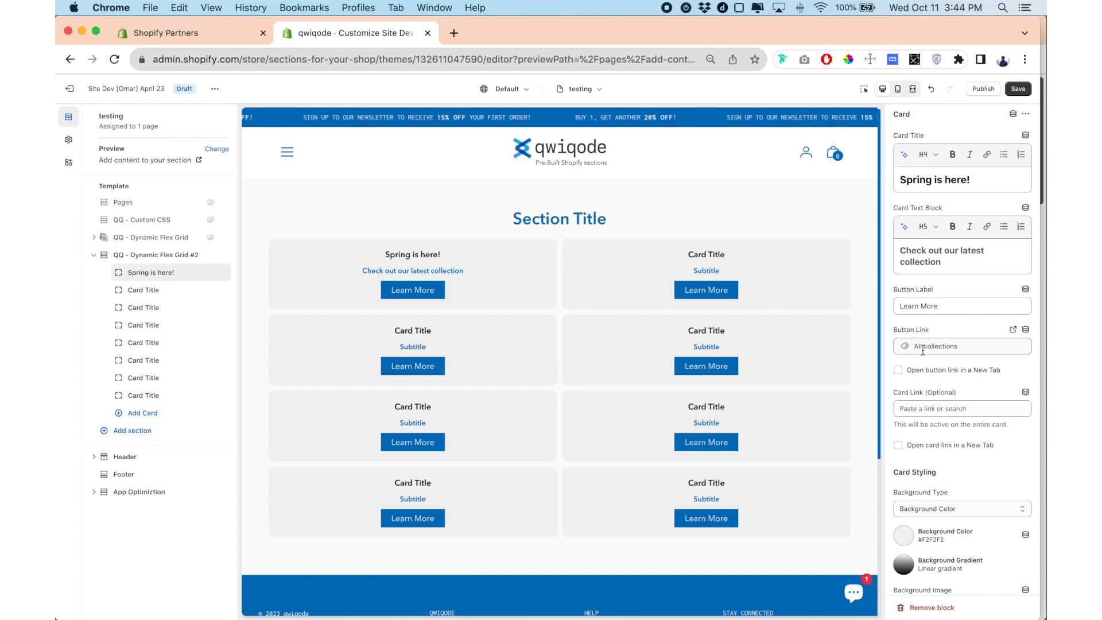
pyautogui.scroll(-2, 899, 376)
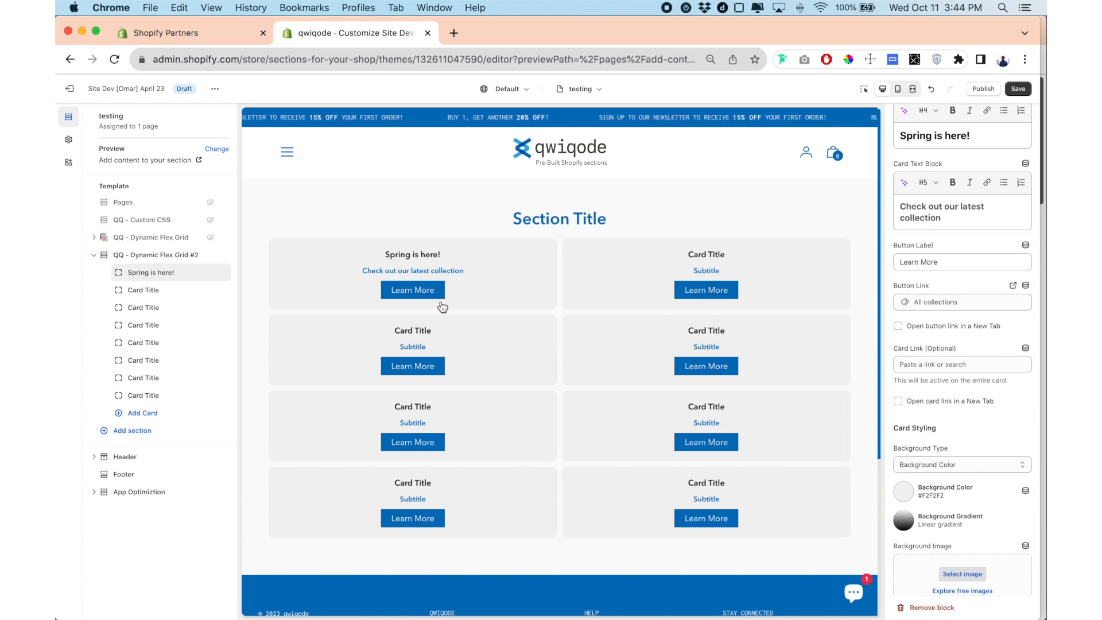
pyautogui.scroll(2, 952, 314)
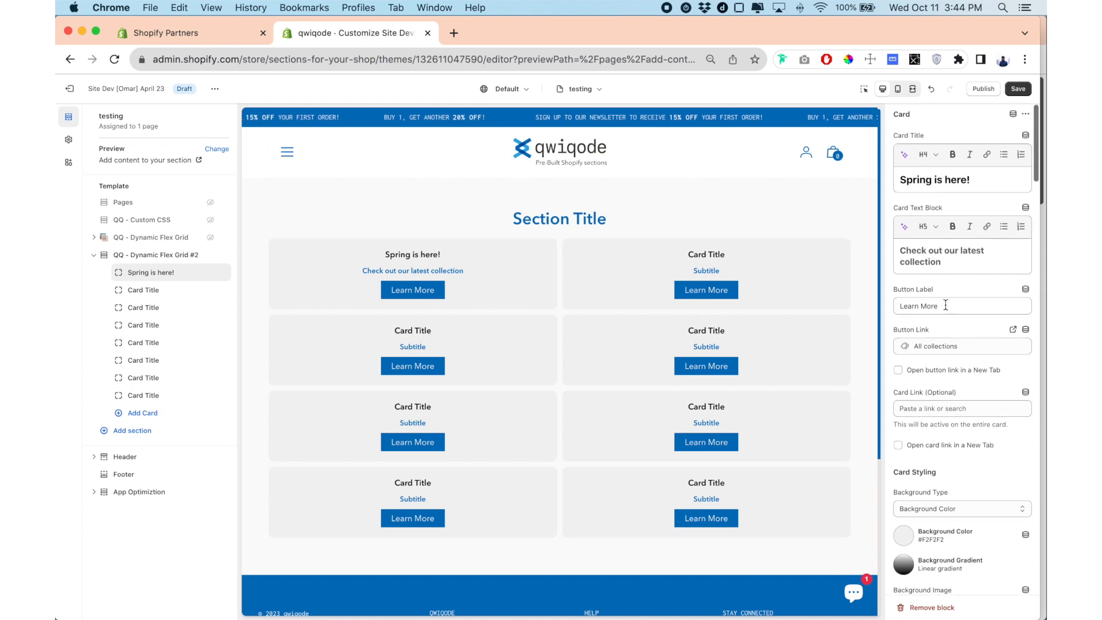
pyautogui.moveTo(946, 306); pyautogui.dragTo(883, 312)
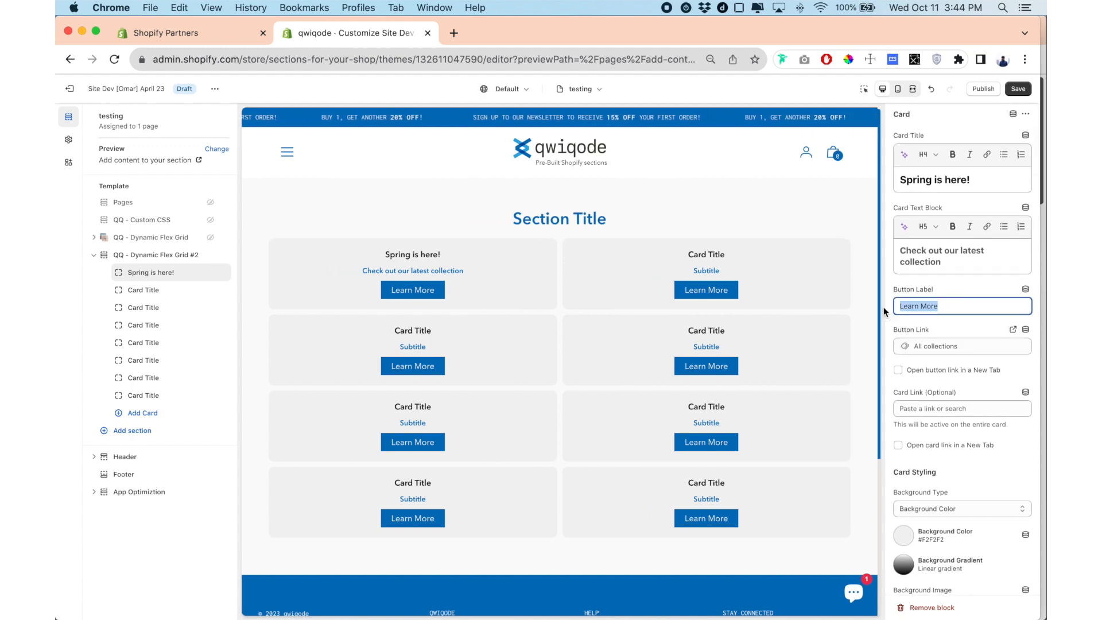
pyautogui.press('BackSpace')
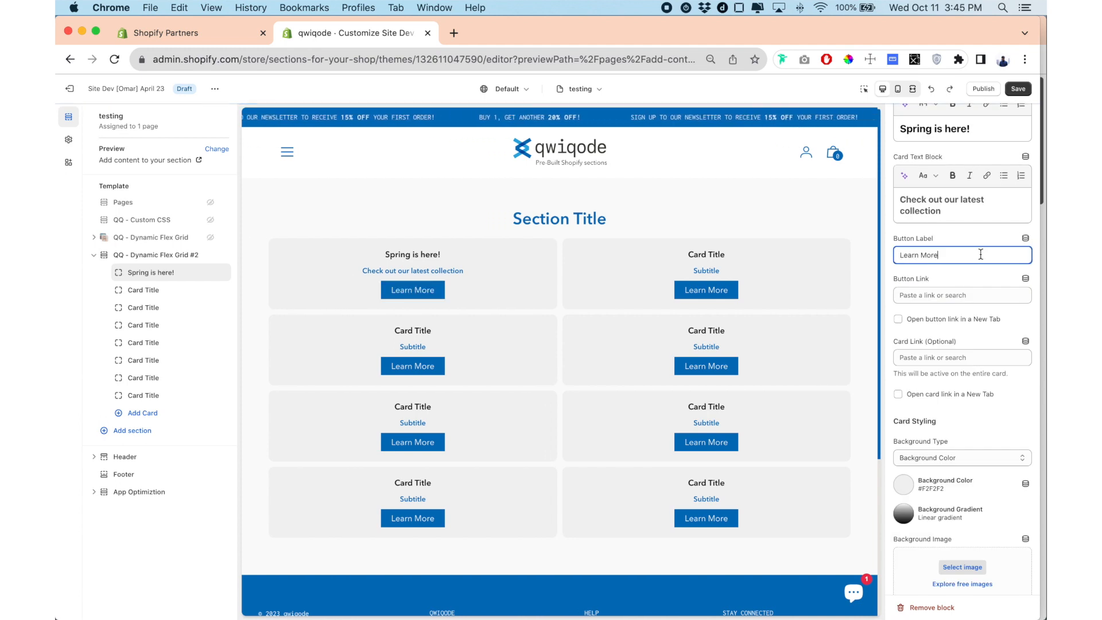
# Set the optional link for the entire "Spring is here!" card to the "Best Shopify sections to attra…" collection.
pyautogui.scroll(-5, 981, 255)
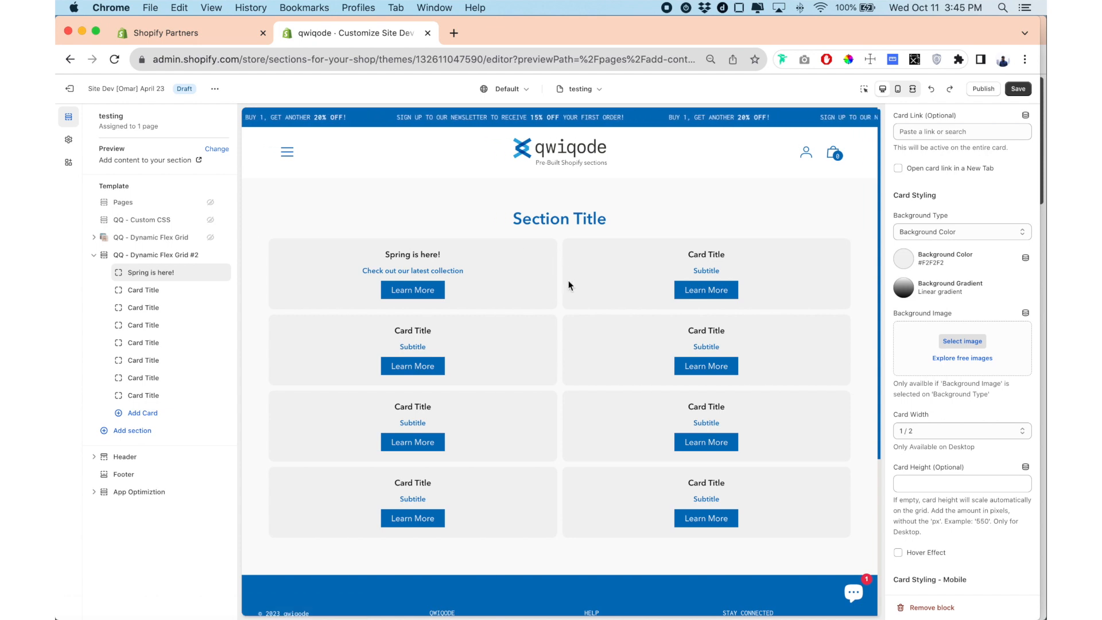
pyautogui.click(949, 130)
pyautogui.click(954, 154)
pyautogui.click(983, 256)
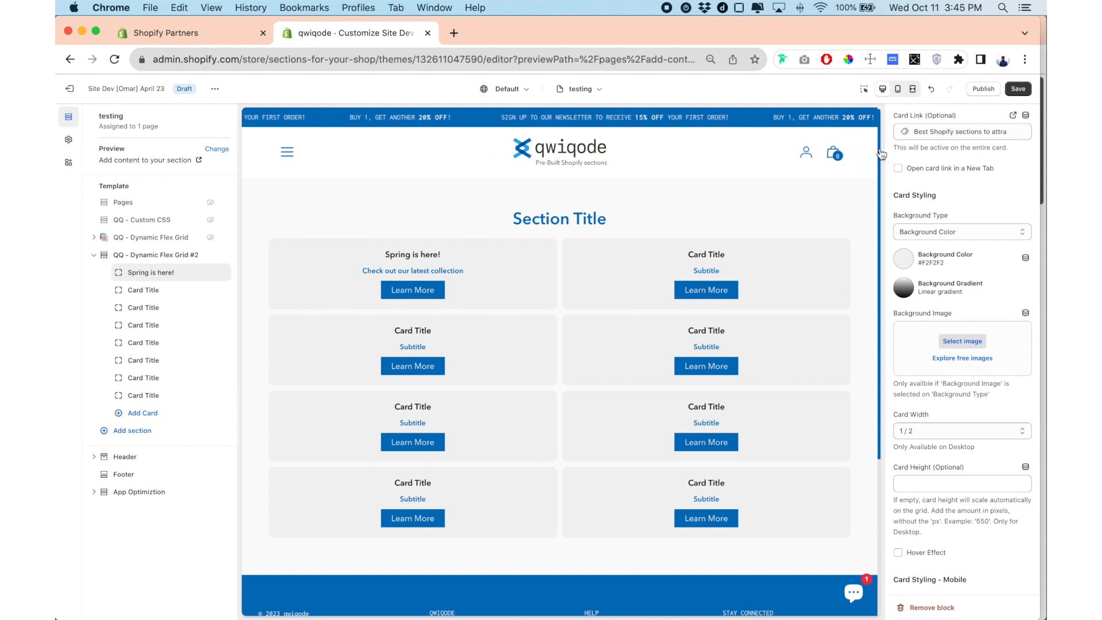
# Remove the collection link from the entire "Spring is here!" card.
pyautogui.scroll(1, 943, 181)
pyautogui.click(995, 150)
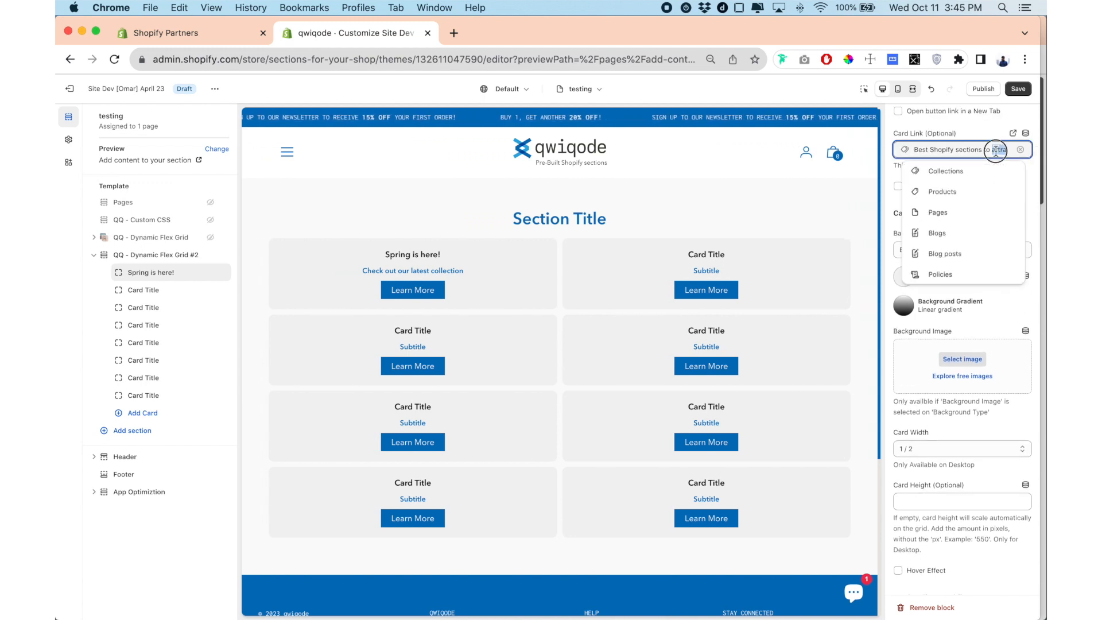
pyautogui.click(886, 200)
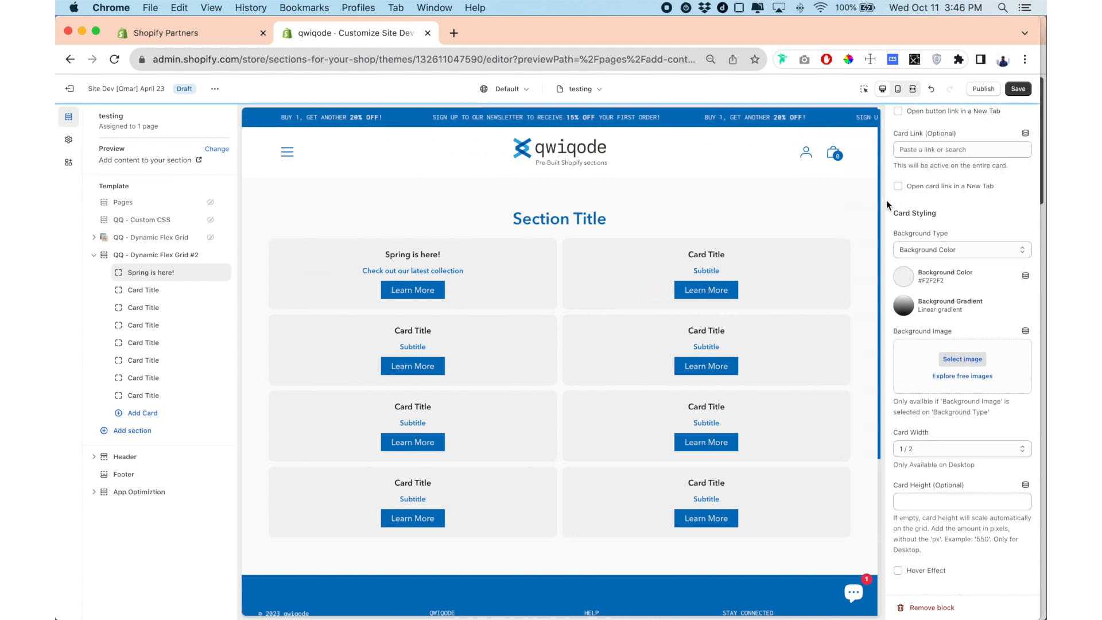
# Set the "Spring is here!" card's background color to the currently used swatch #EAE6E3.
pyautogui.scroll(-5, 886, 200)
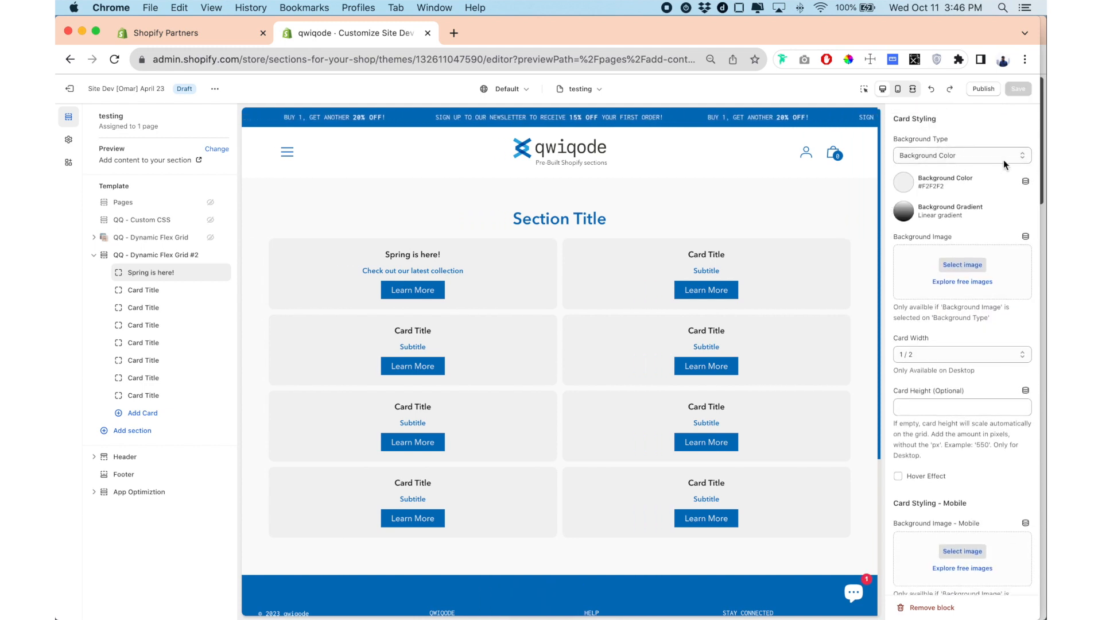
pyautogui.click(946, 161)
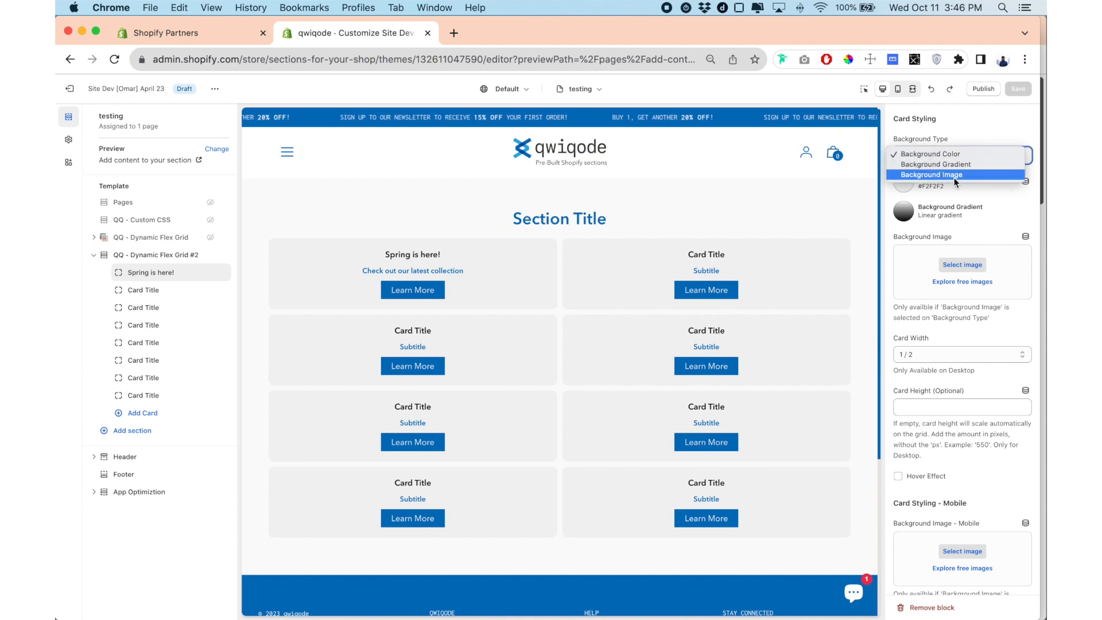
pyautogui.click(894, 197)
pyautogui.click(904, 191)
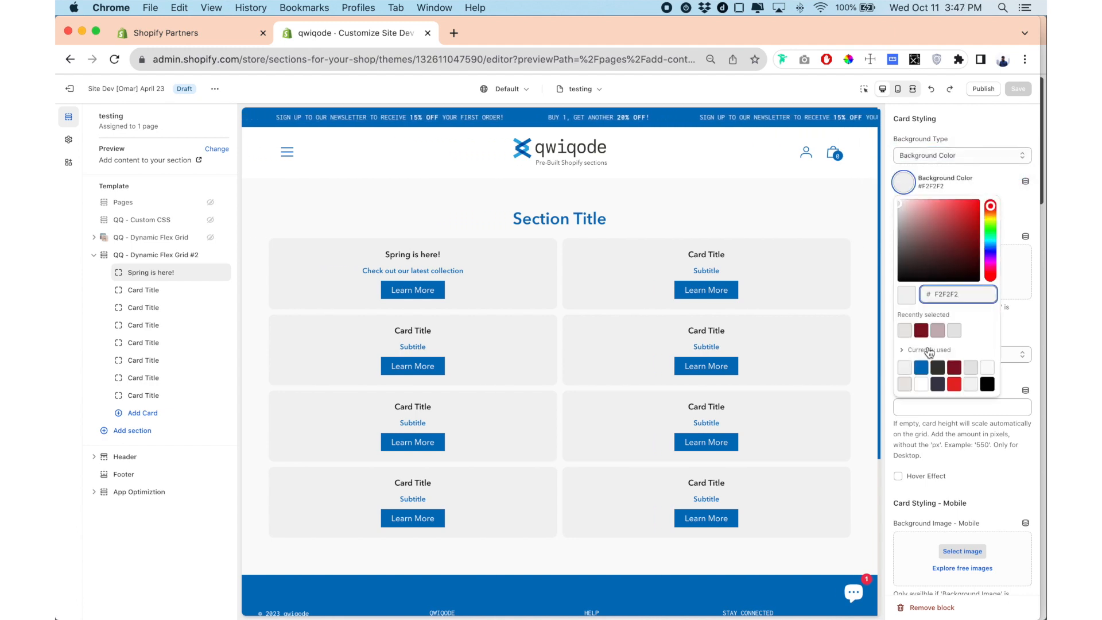
pyautogui.click(905, 386)
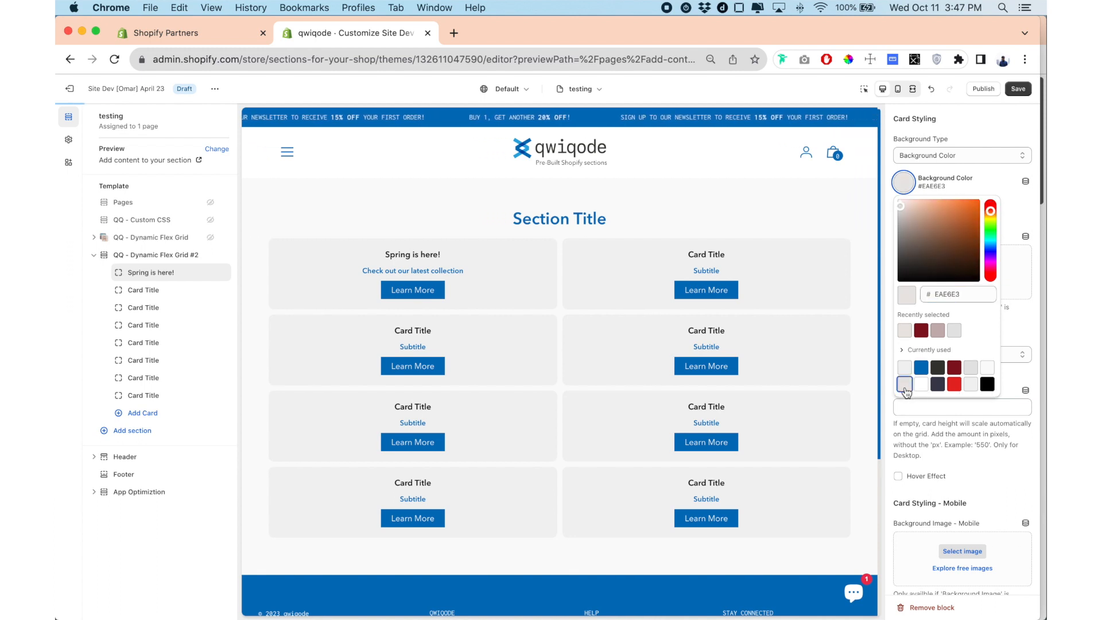
pyautogui.click(885, 237)
# Switch the "Spring is here!" card's background type to Background Gradient.
pyautogui.scroll(-1, 884, 236)
pyautogui.scroll(1, 885, 237)
pyautogui.click(961, 173)
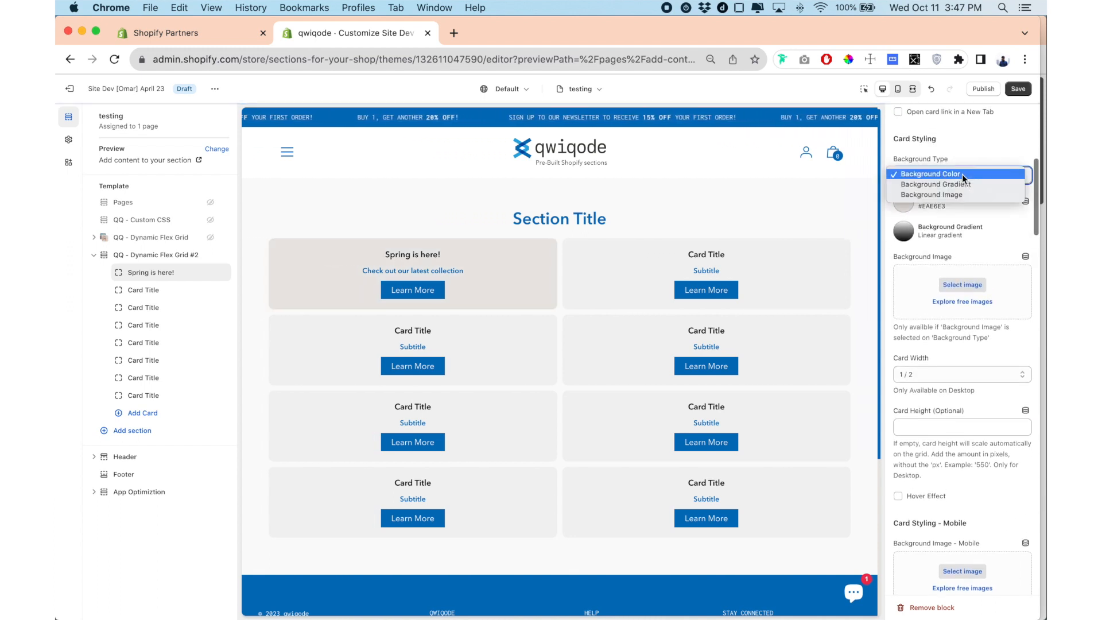
pyautogui.click(961, 184)
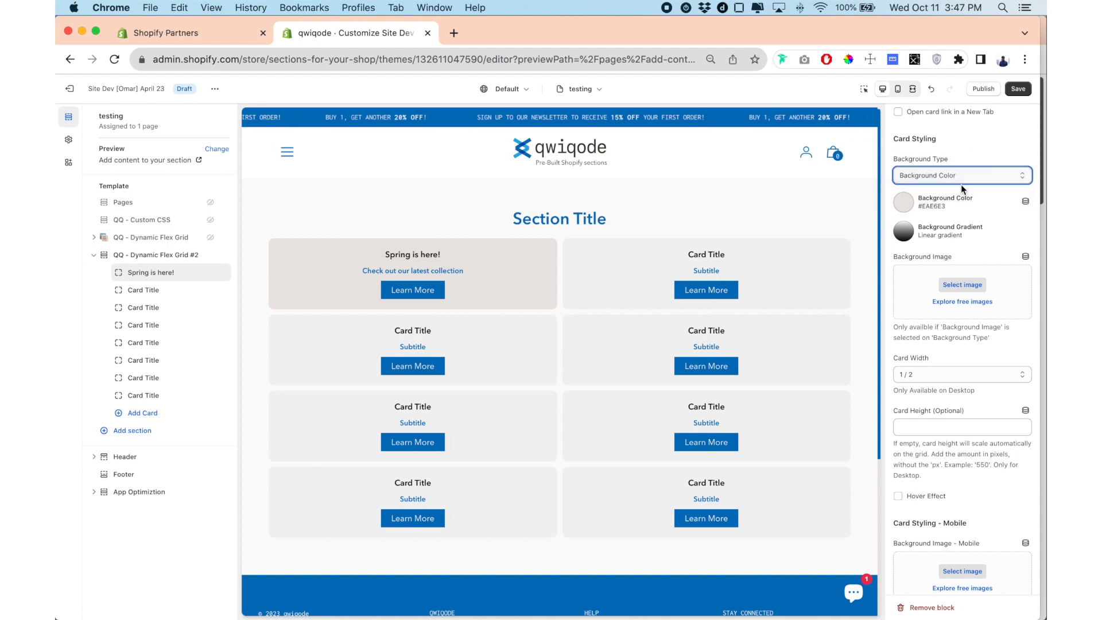
# Recolor the card's linear background gradient to run from grey #B6B6B6 to a muted red.
pyautogui.click(902, 231)
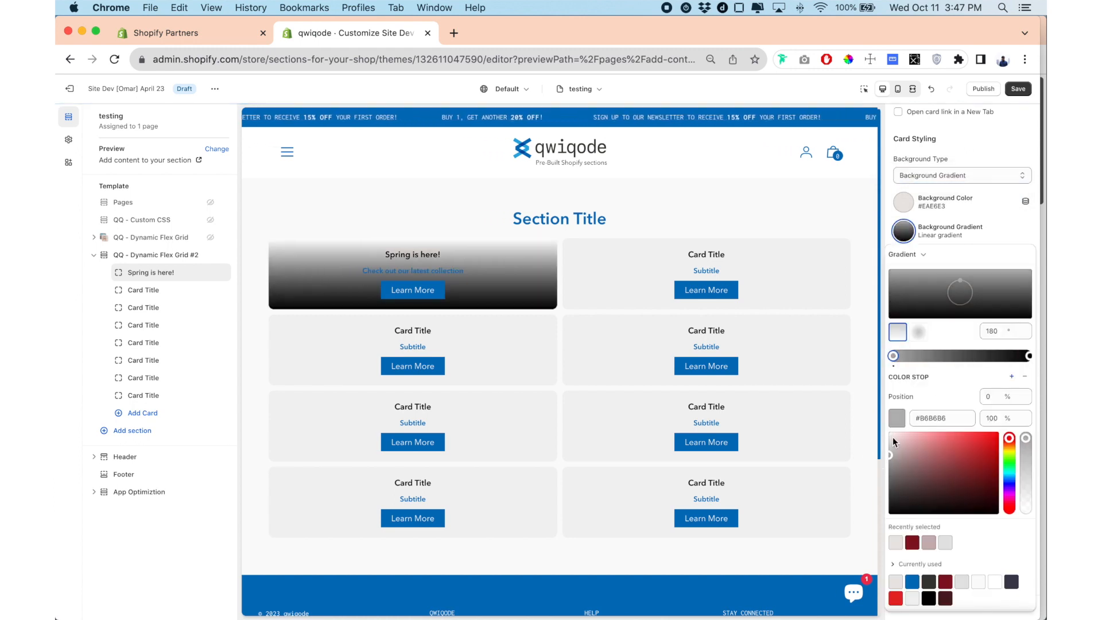
pyautogui.click(1035, 343)
pyautogui.click(903, 231)
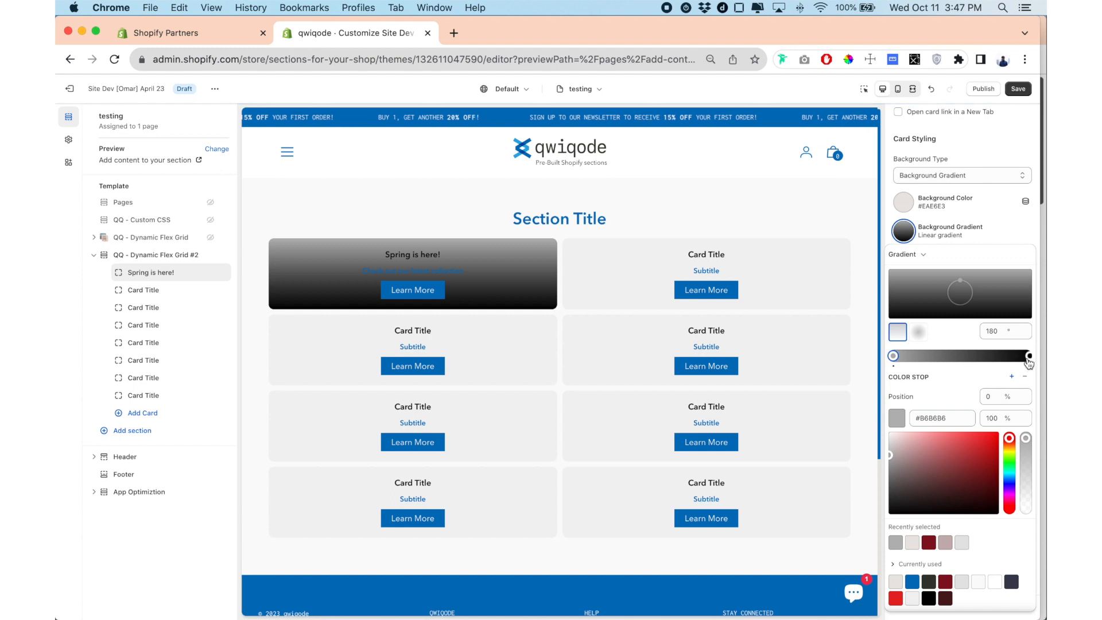
pyautogui.moveTo(940, 461); pyautogui.dragTo(939, 444)
pyautogui.click(1023, 233)
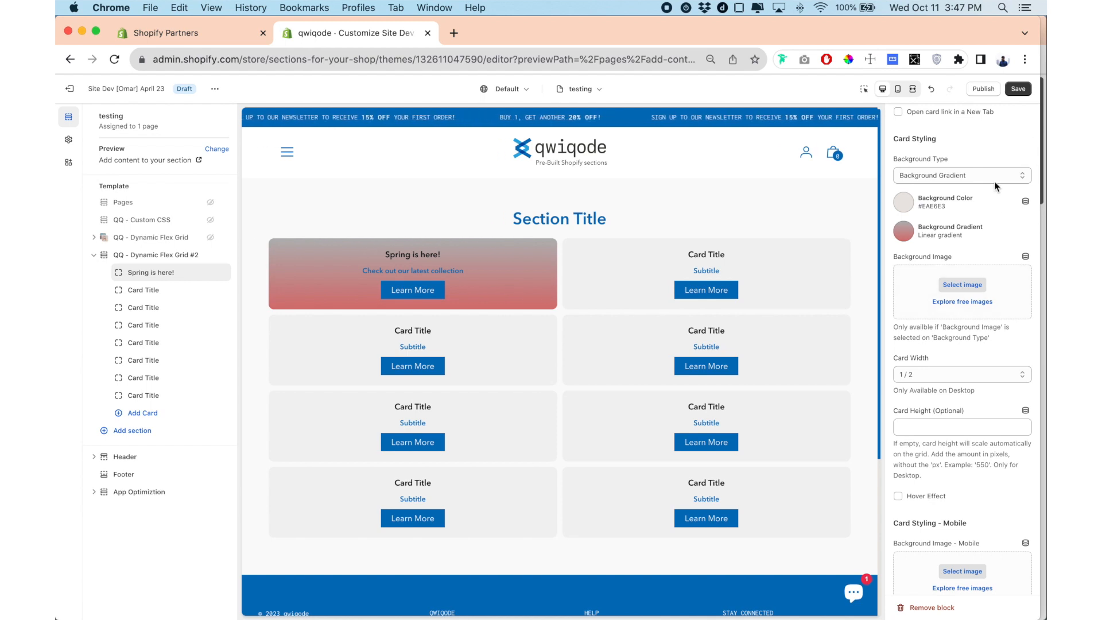
# Switch the "Spring is here!" card's background type to Background Image and assign the hands-hold-a-small-cosmetics-container picture from the store library.
pyautogui.click(983, 178)
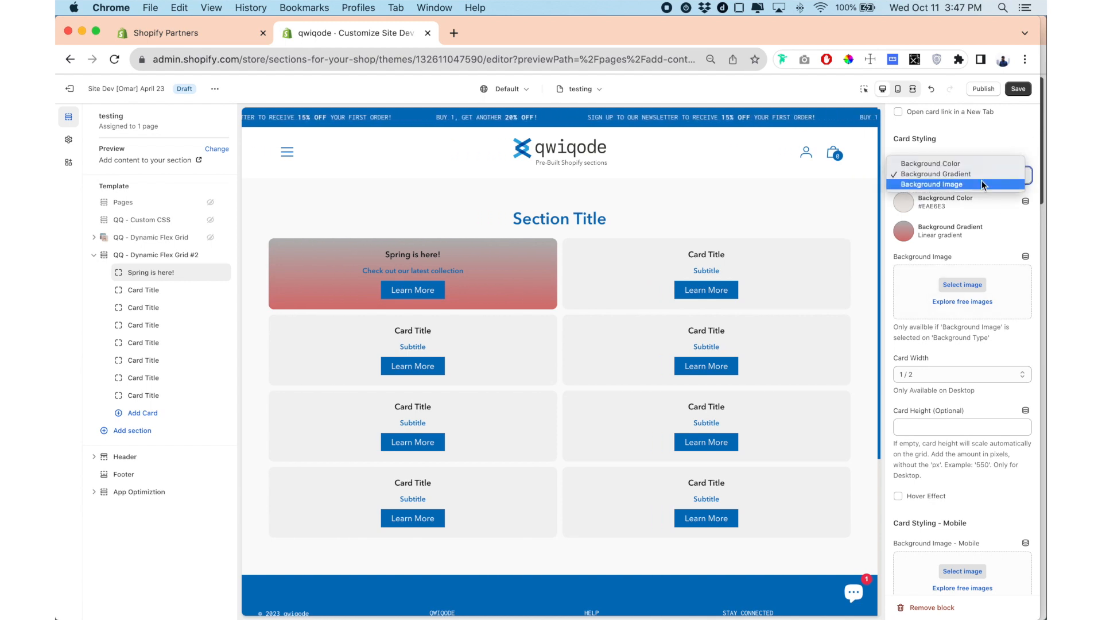
pyautogui.click(981, 183)
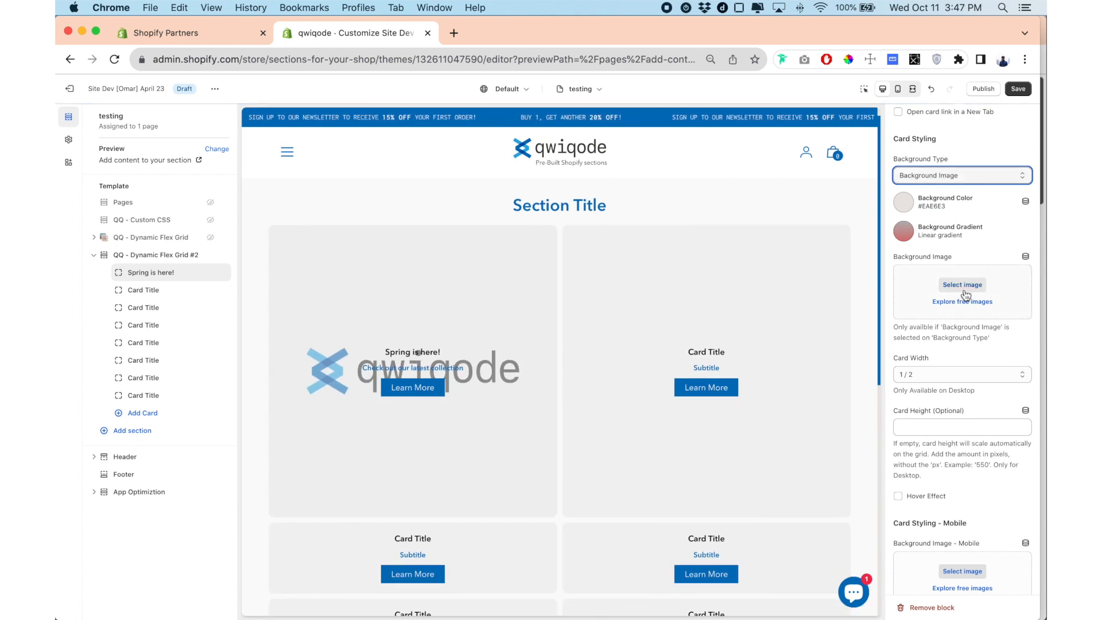
pyautogui.click(974, 287)
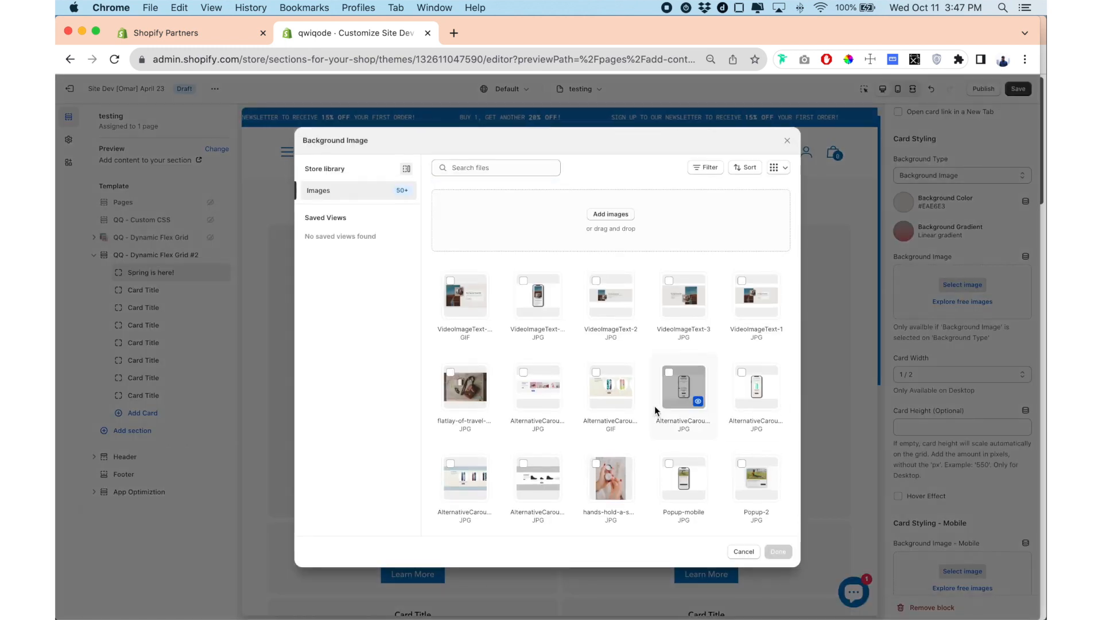
pyautogui.scroll(-2, 656, 337)
pyautogui.scroll(-2, 657, 341)
pyautogui.click(608, 376)
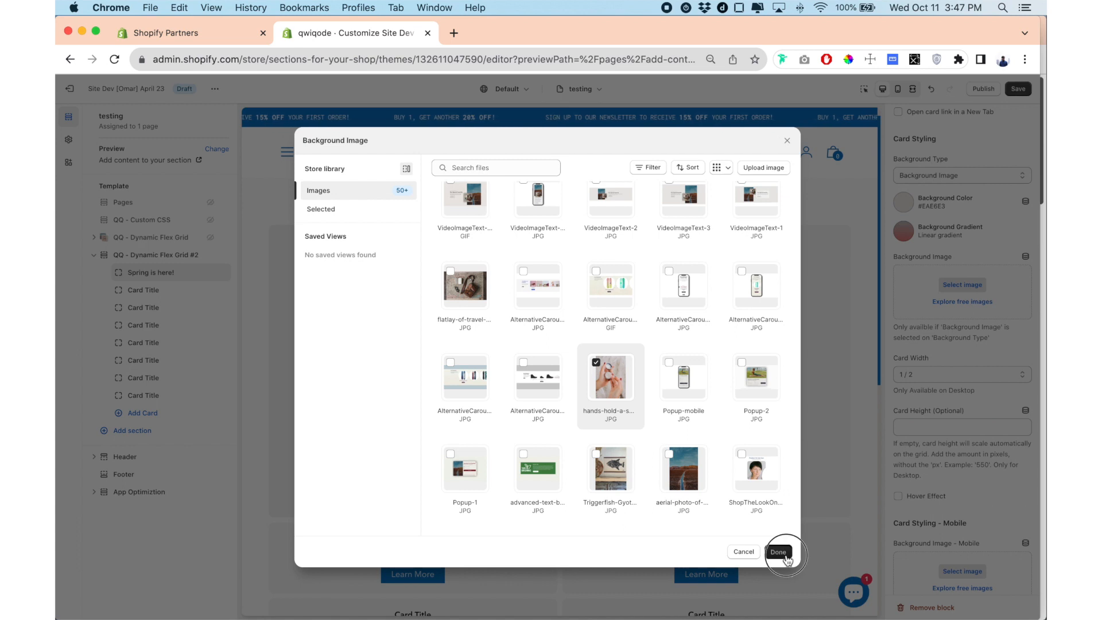
pyautogui.click(785, 554)
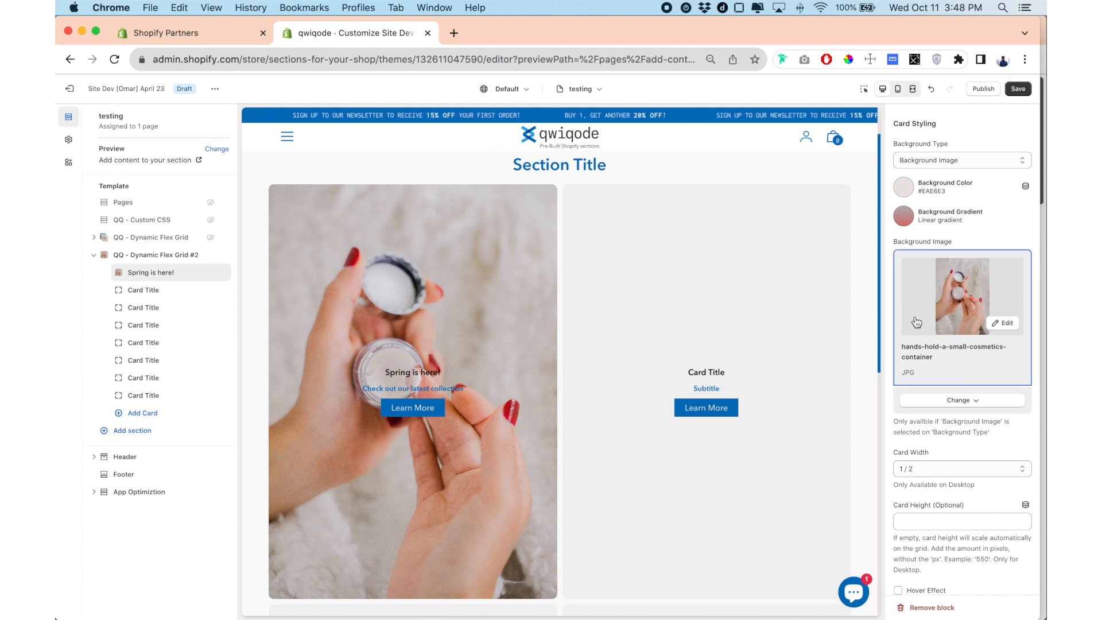
# Try flatlay-of-travel-essentials as the card's background image and return to the hands-hold-a-small-cosmetics-container picture.
pyautogui.click(937, 303)
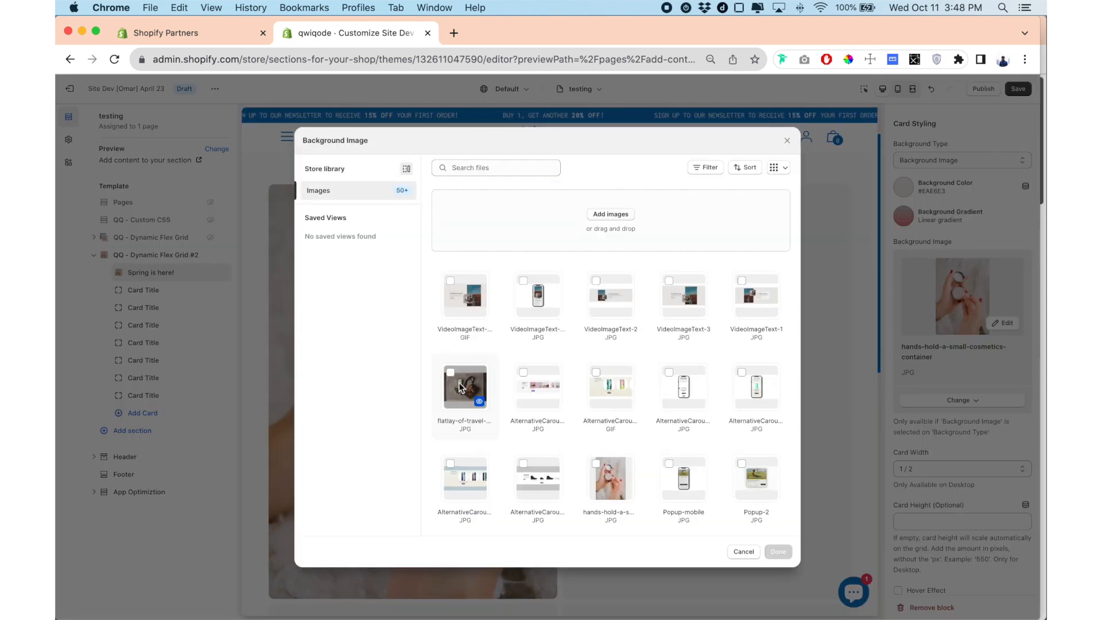
pyautogui.click(777, 551)
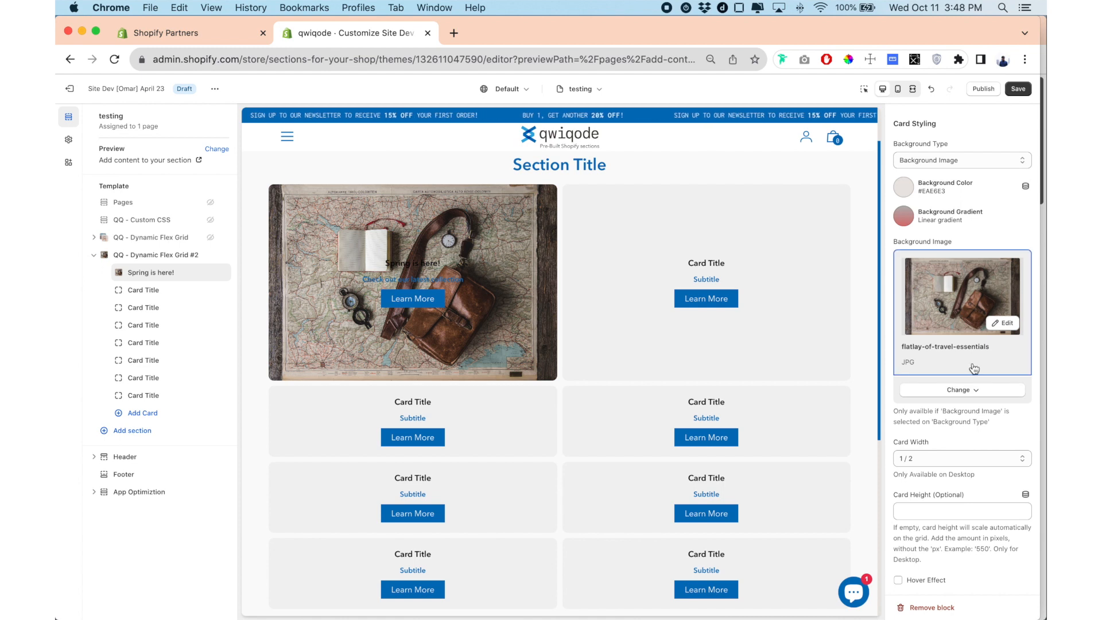
pyautogui.click(955, 391)
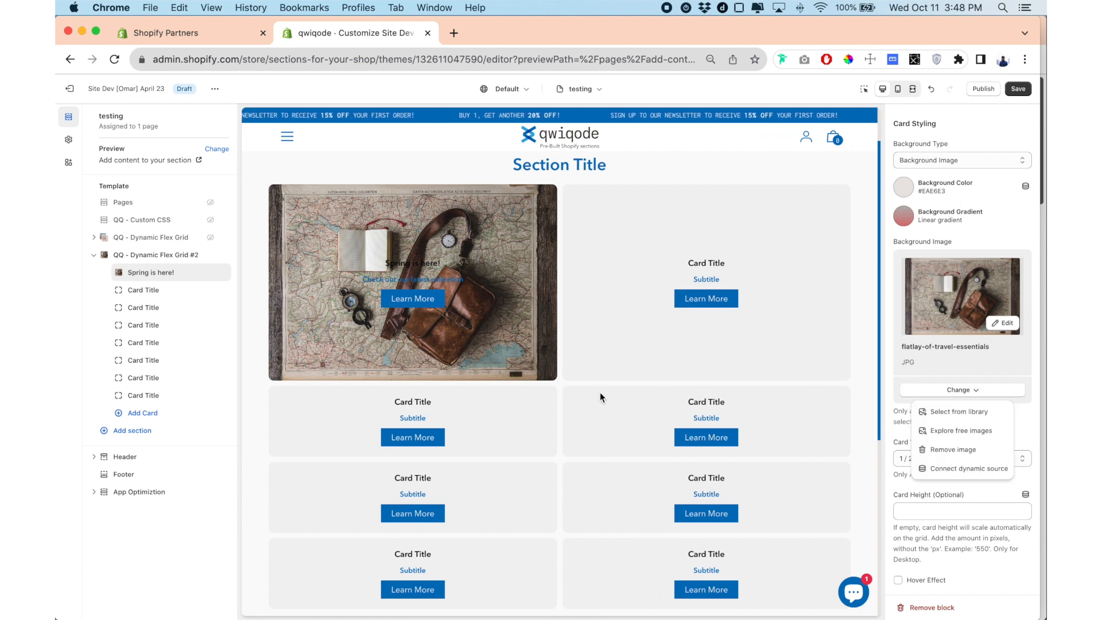
pyautogui.click(967, 411)
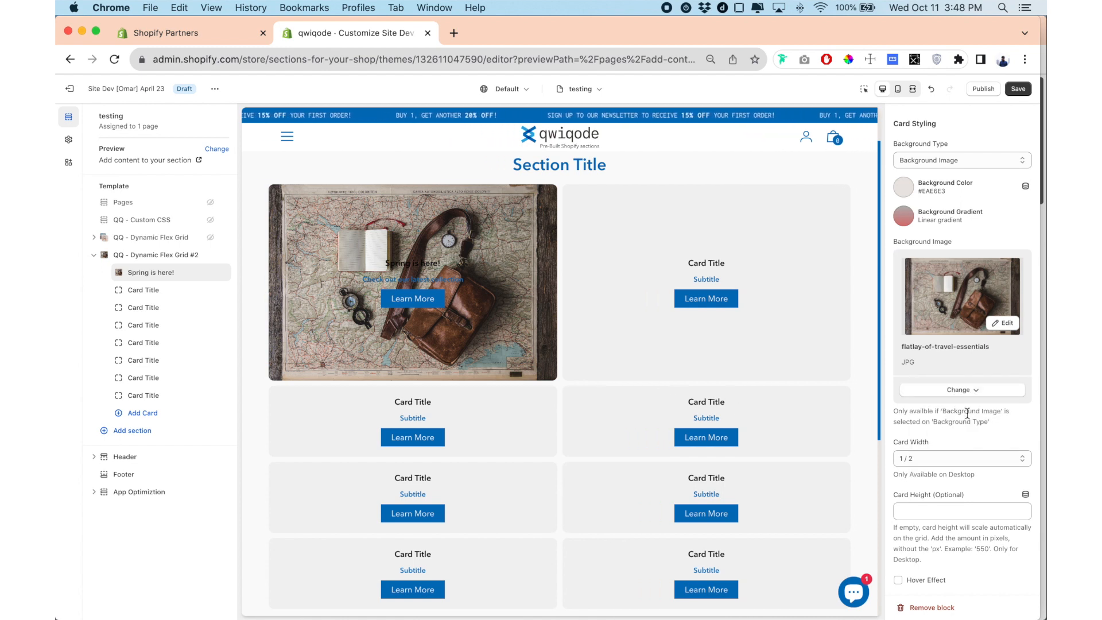
pyautogui.click(611, 475)
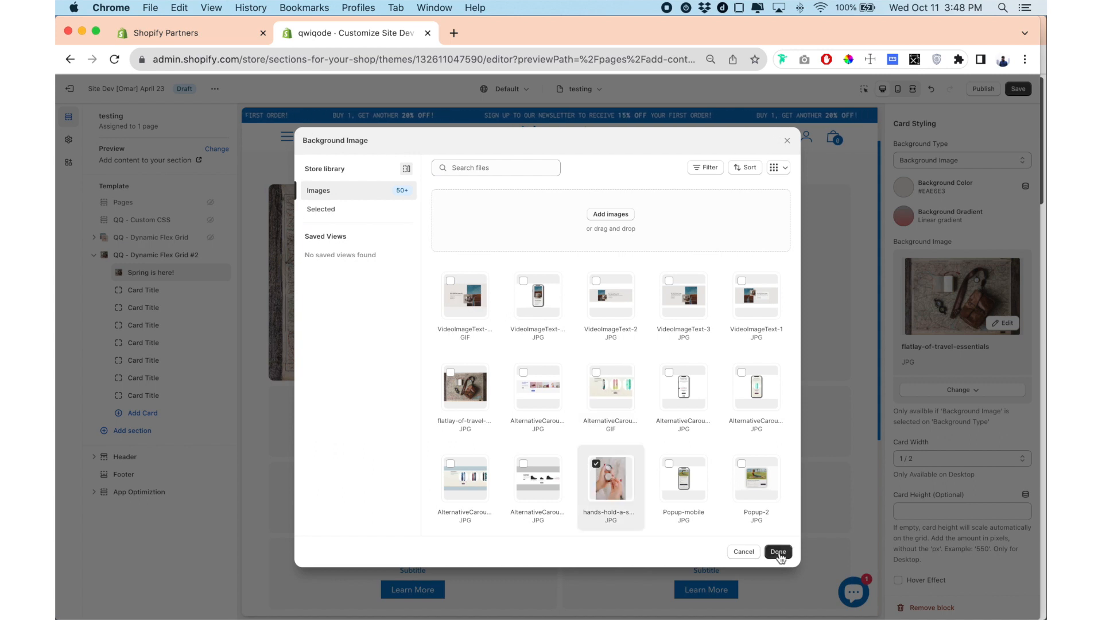
pyautogui.click(779, 553)
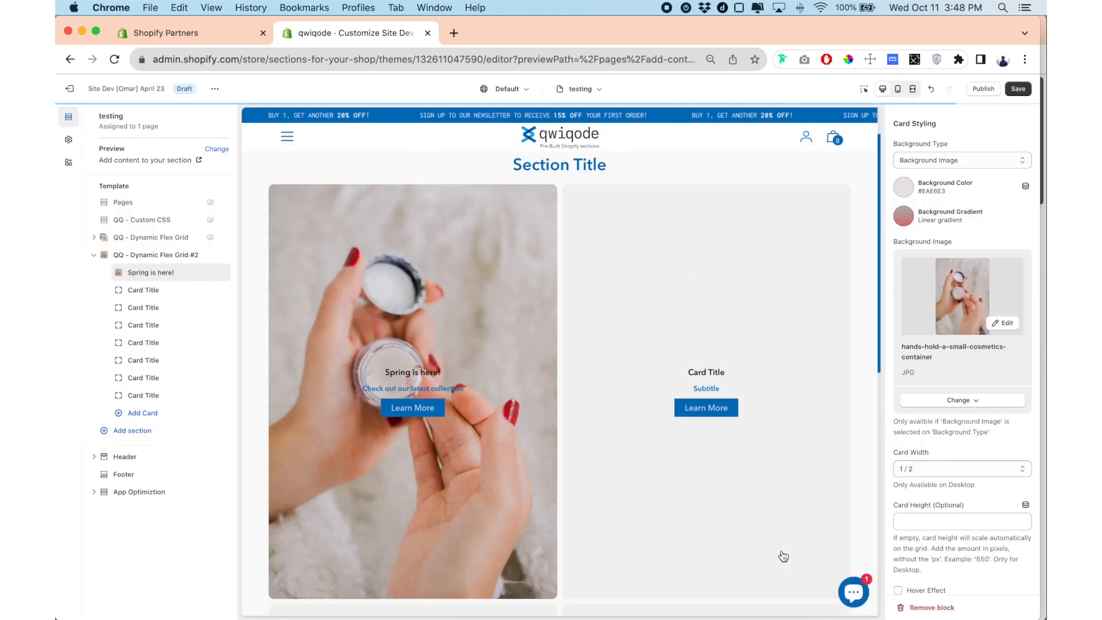
# Set the "Spring is here!" card's desktop width to 2 / 3.
pyautogui.scroll(-5, 876, 399)
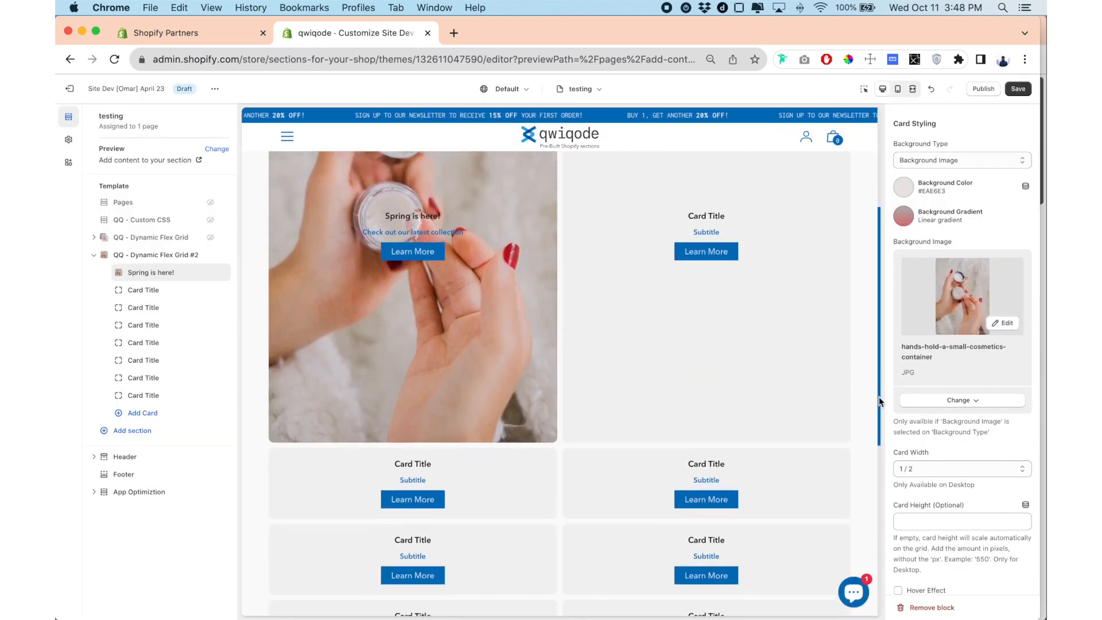
pyautogui.scroll(-3, 941, 422)
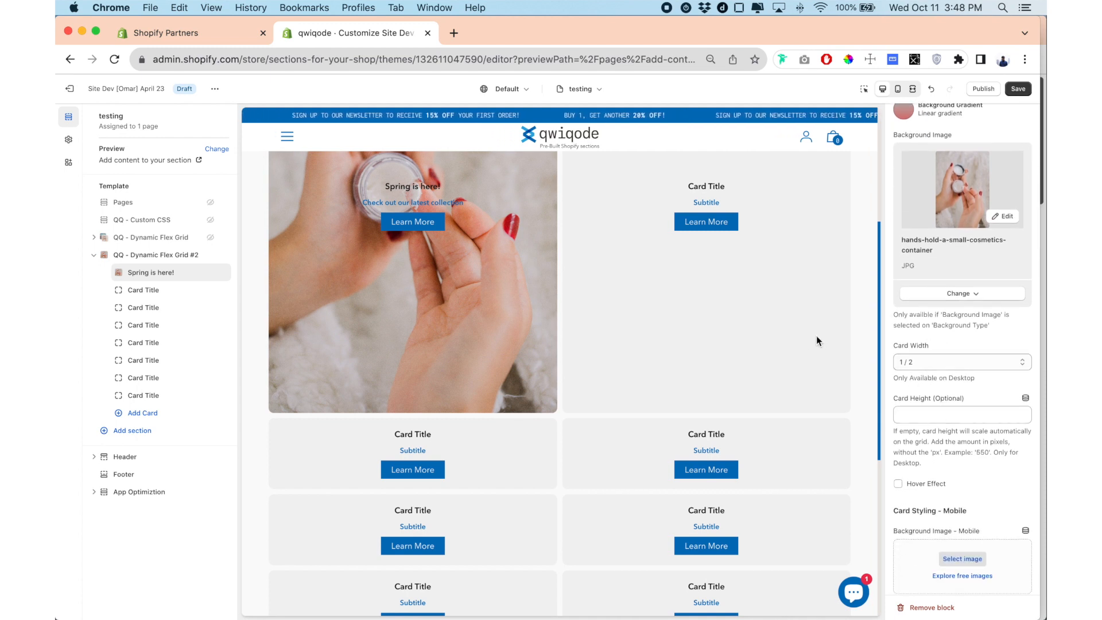
pyautogui.scroll(2, 797, 353)
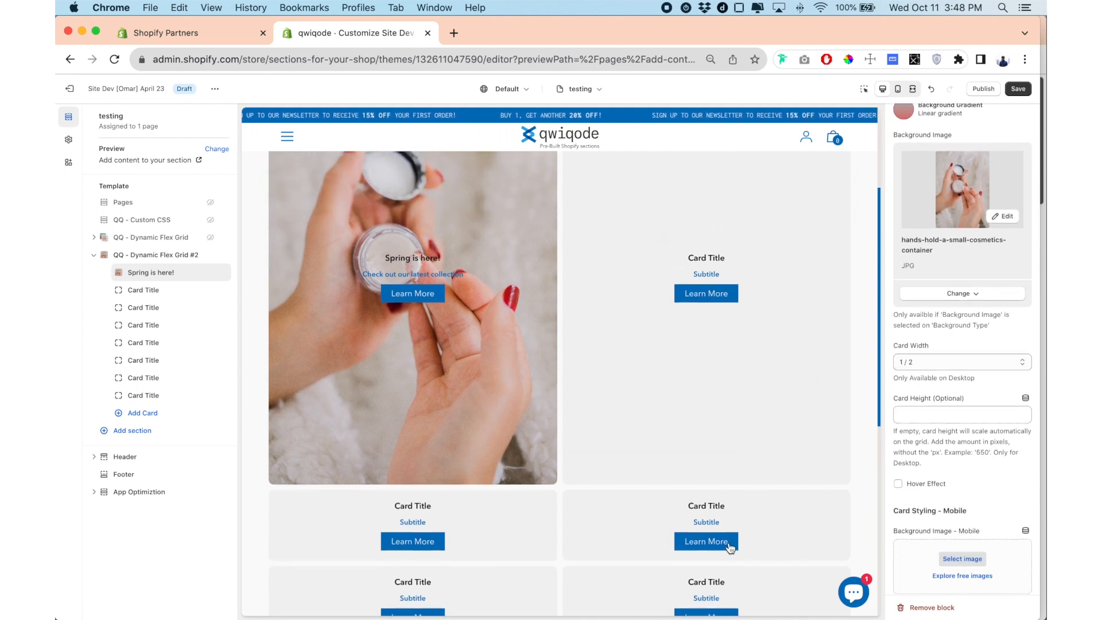
pyautogui.click(935, 368)
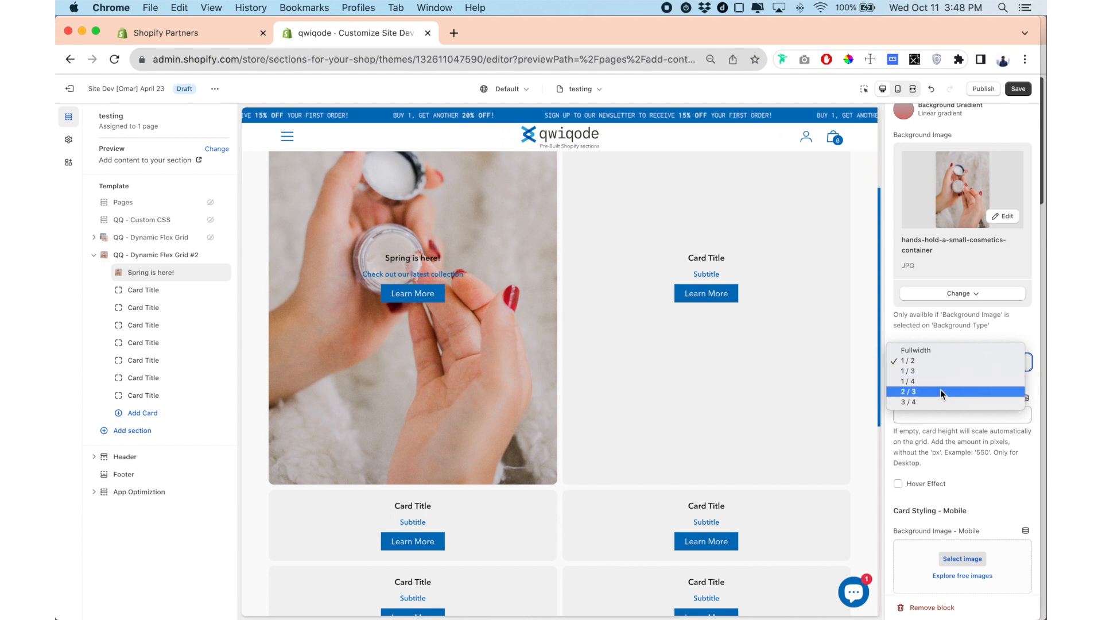
pyautogui.press('Escape')
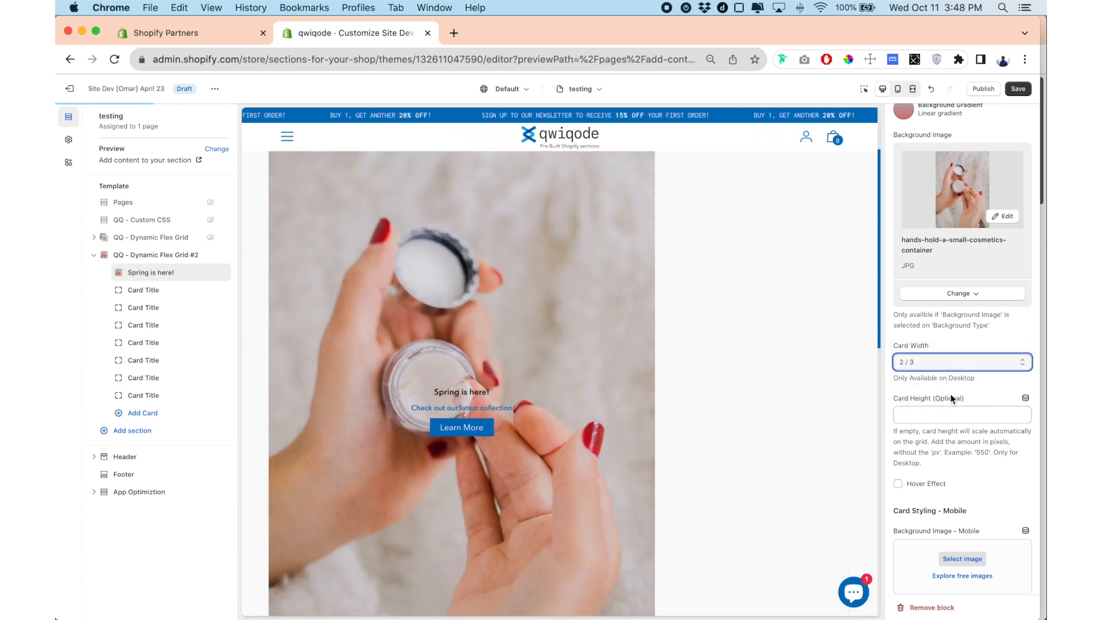
# Set the "Spring is here!" card's optional desktop height to 300 pixels.
pyautogui.scroll(-1, 577, 352)
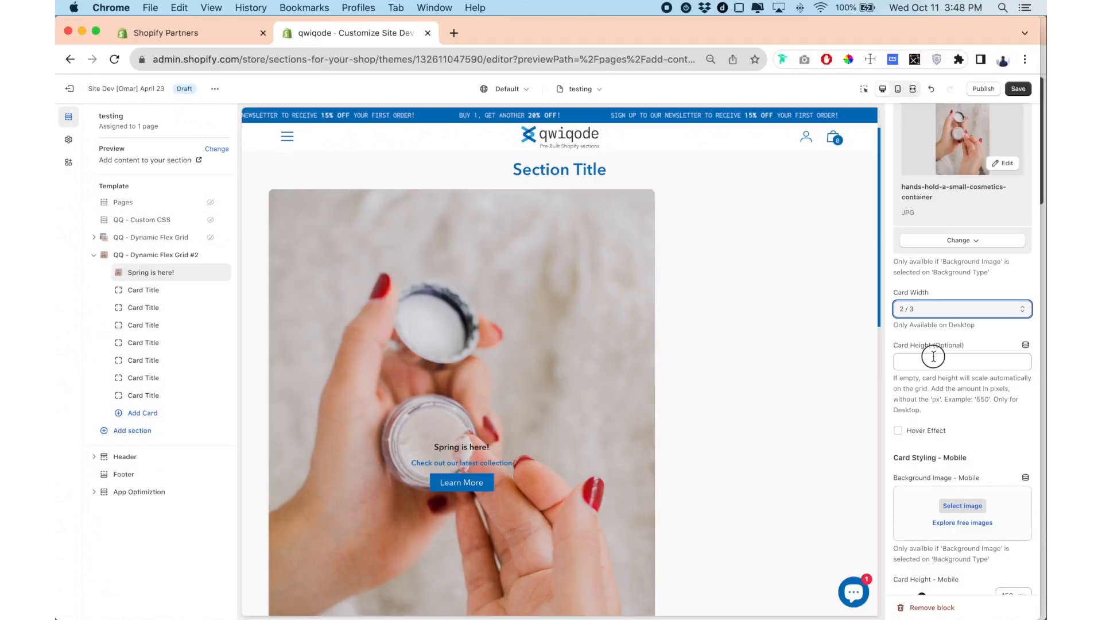
pyautogui.click(933, 359)
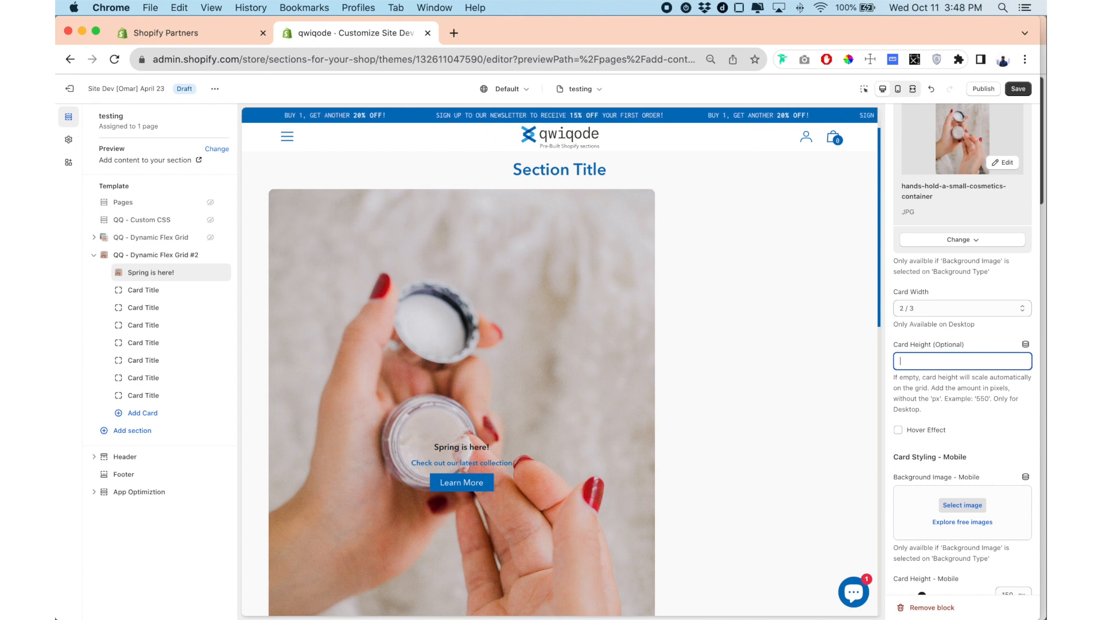
pyautogui.write('300')
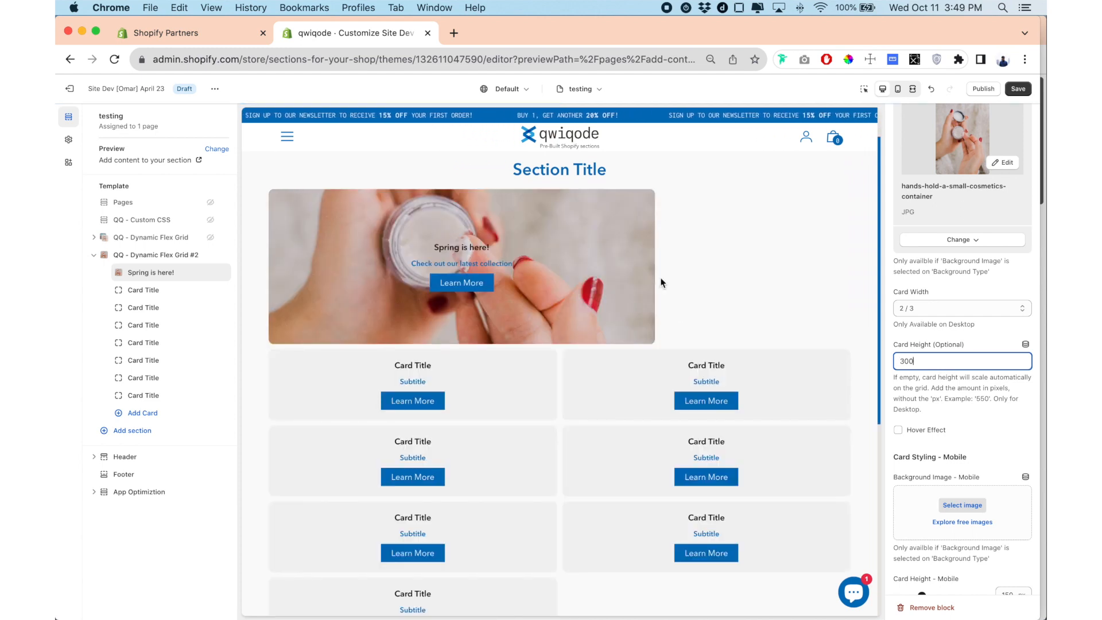
# Try the Hover Effect on the "Spring is here!" card and switch it off again.
pyautogui.scroll(-2, 932, 392)
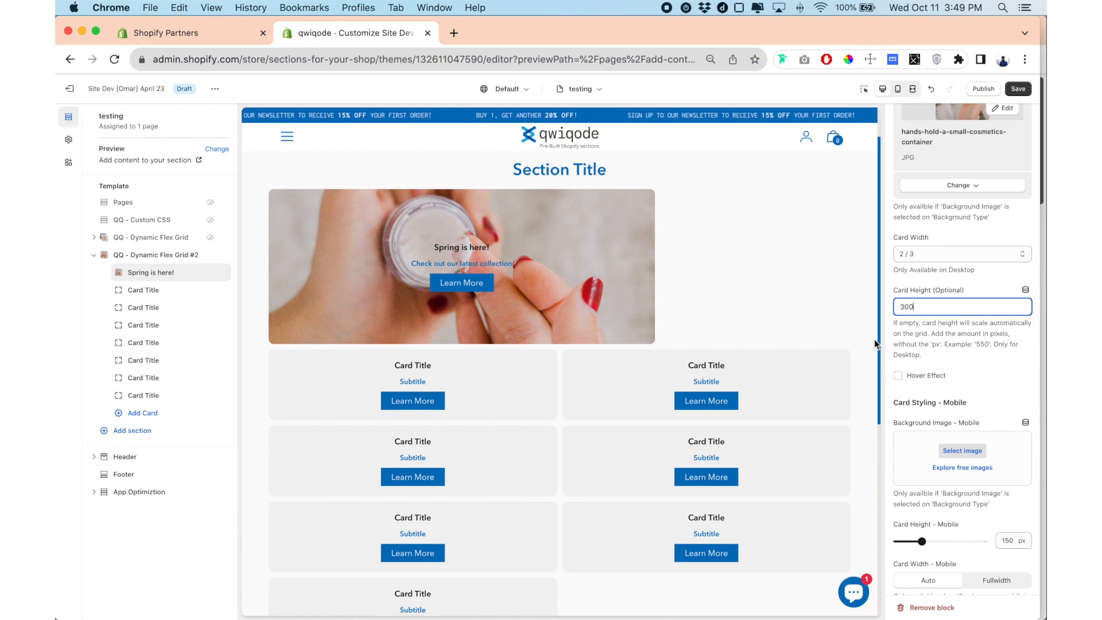
pyautogui.click(898, 376)
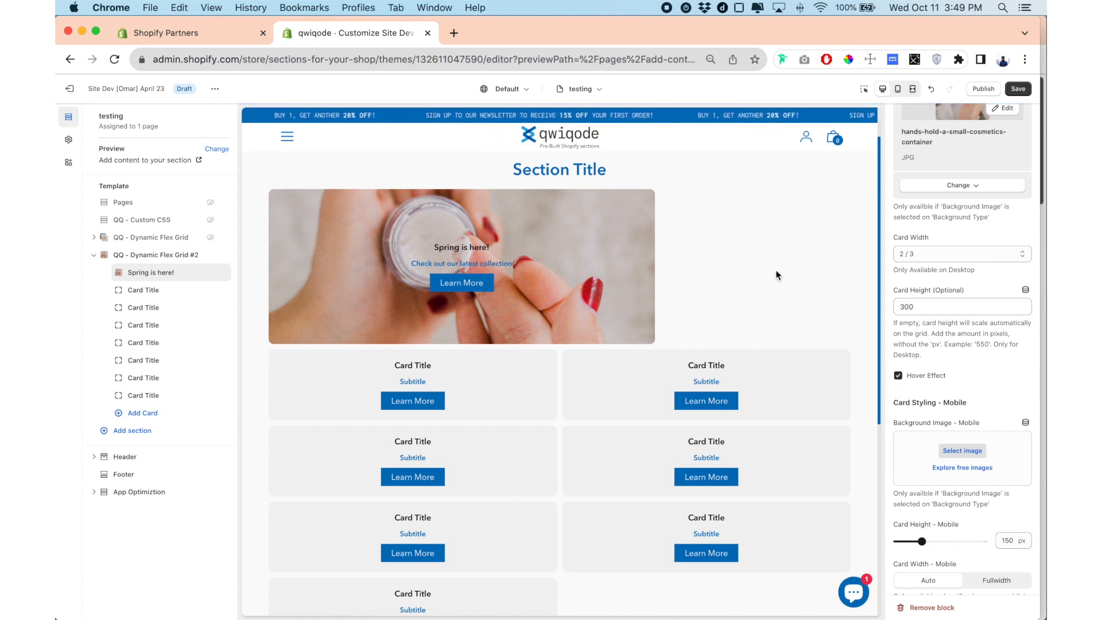
pyautogui.scroll(-1, 899, 363)
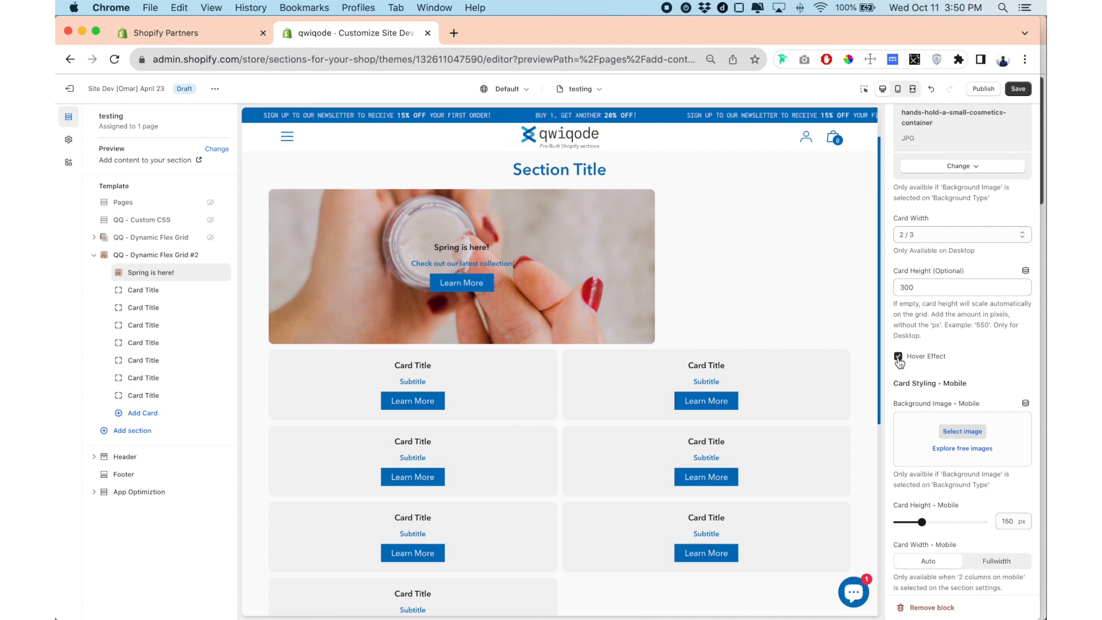
pyautogui.click(898, 367)
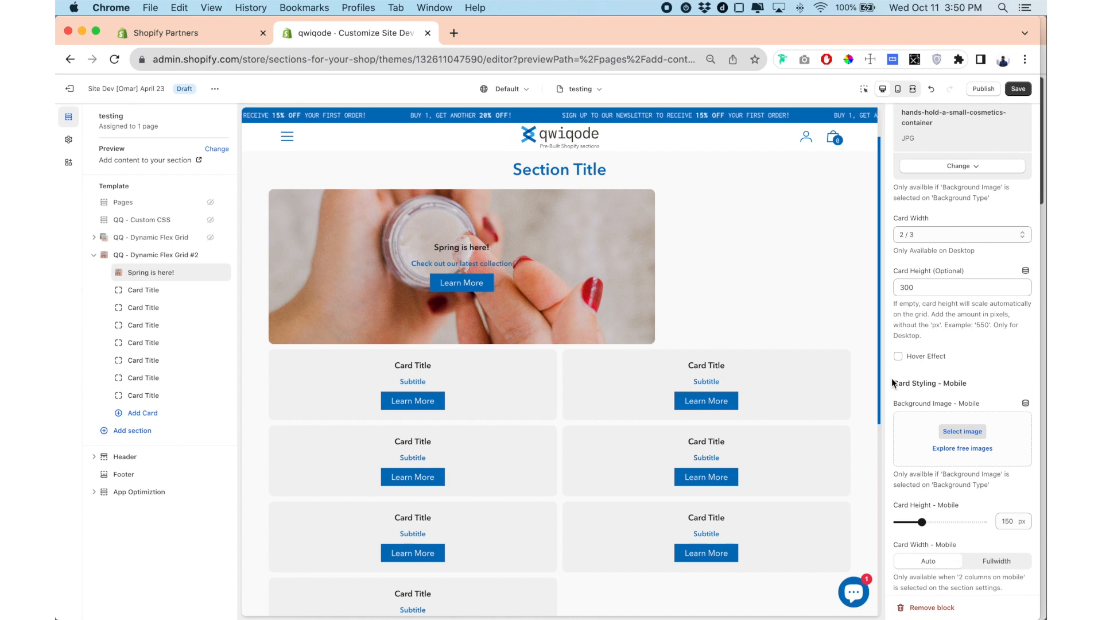
# Assign flatlay-of-travel-essentials as the card's mobile background image, check it in the mobile preview and return to the desktop preview.
pyautogui.scroll(-1, 904, 359)
pyautogui.scroll(-5, 904, 355)
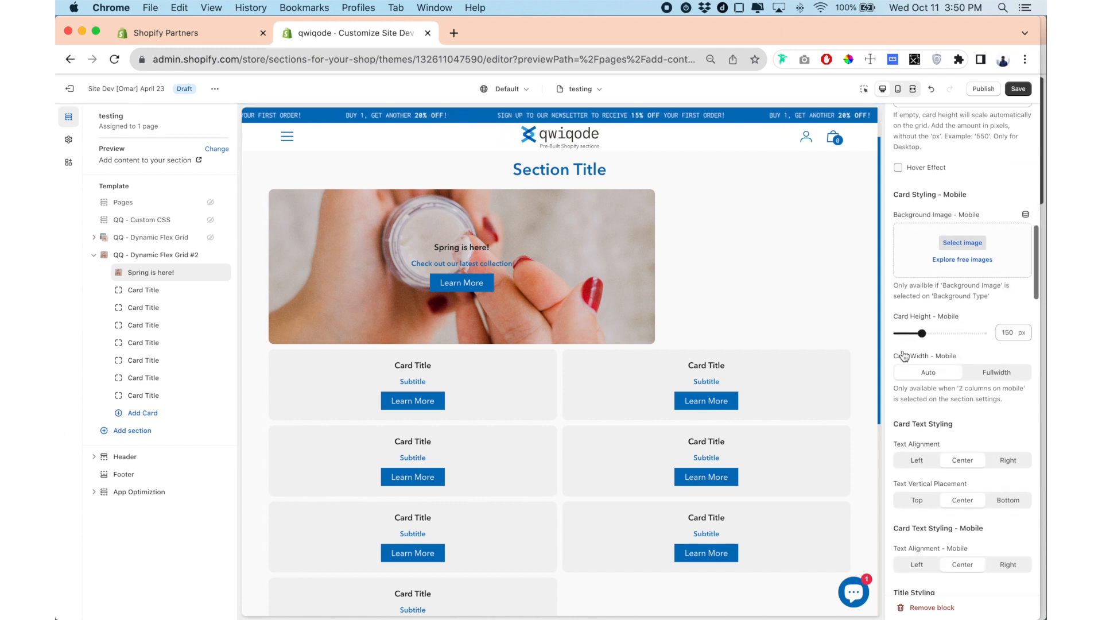
pyautogui.scroll(-1, 903, 355)
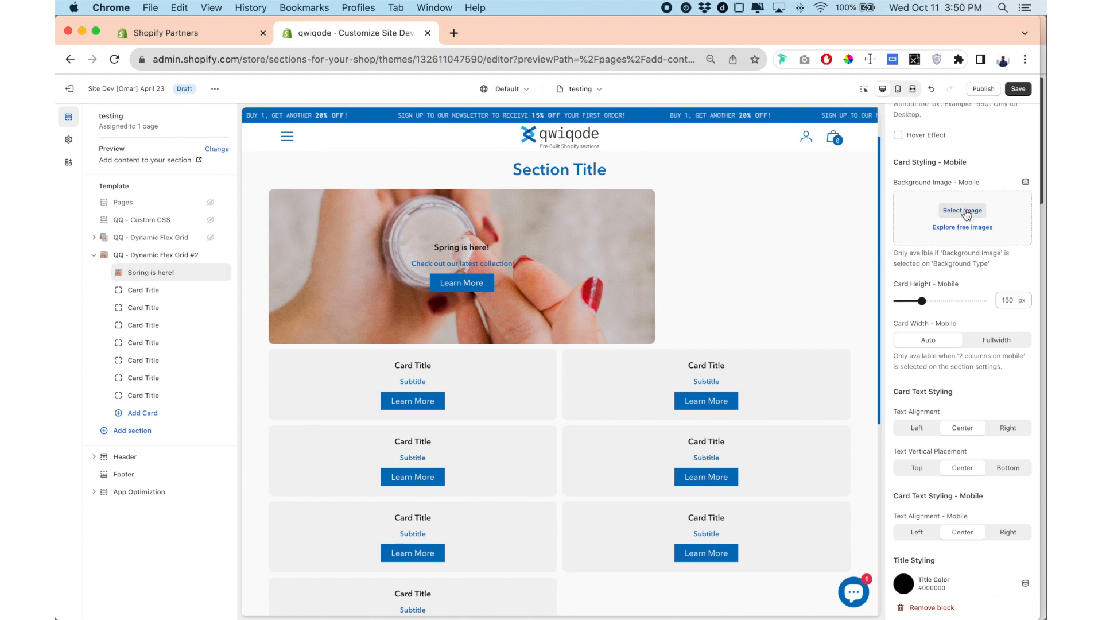
pyautogui.click(963, 211)
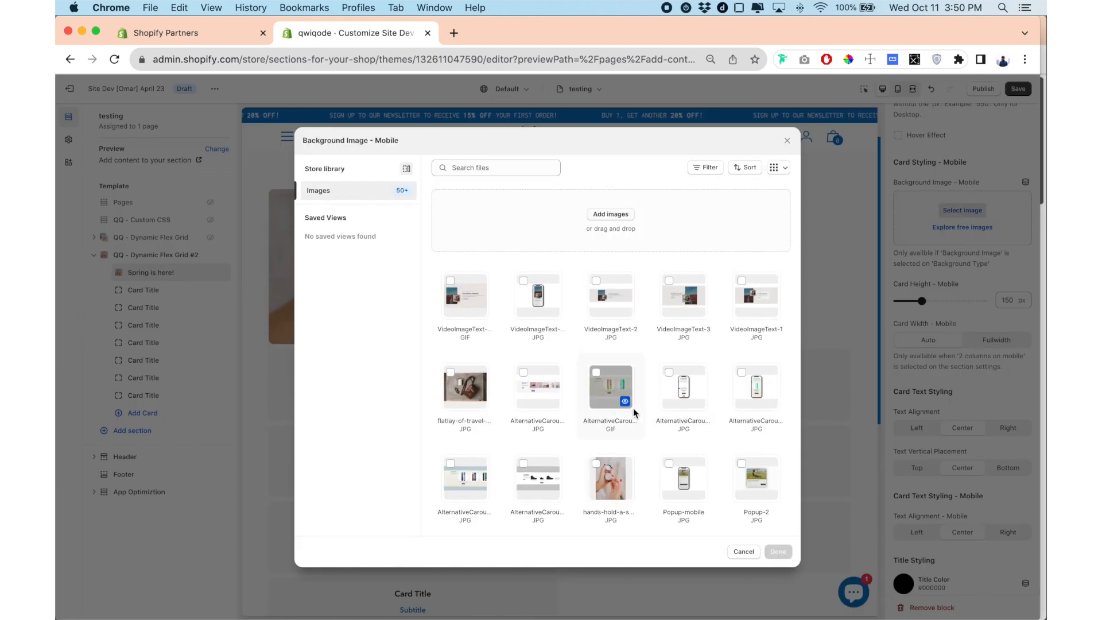
pyautogui.click(462, 387)
pyautogui.click(778, 554)
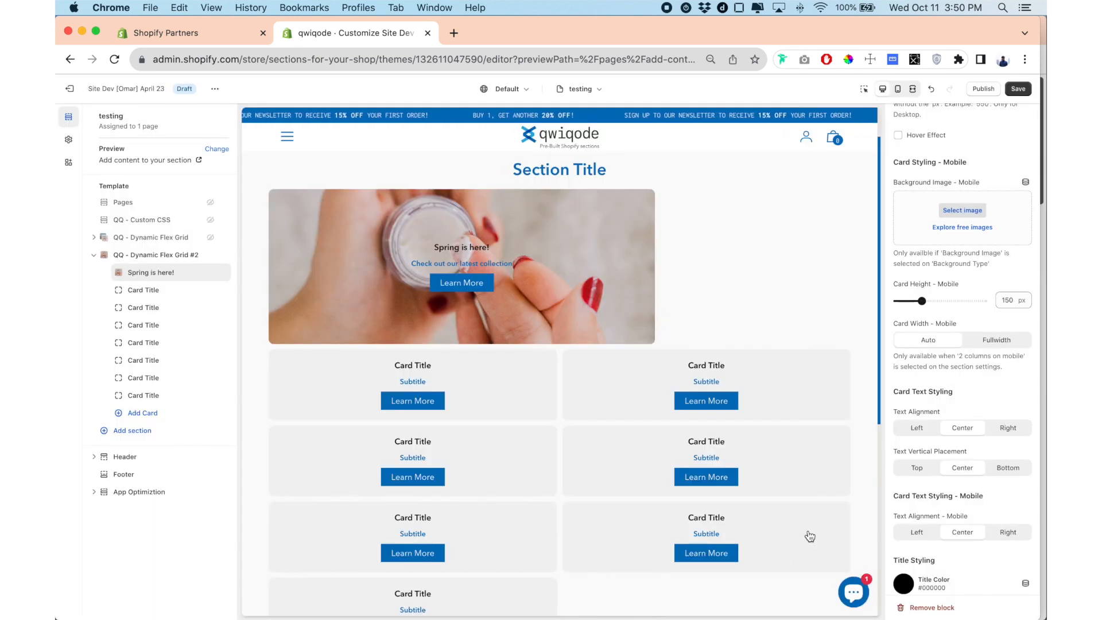
pyautogui.click(898, 90)
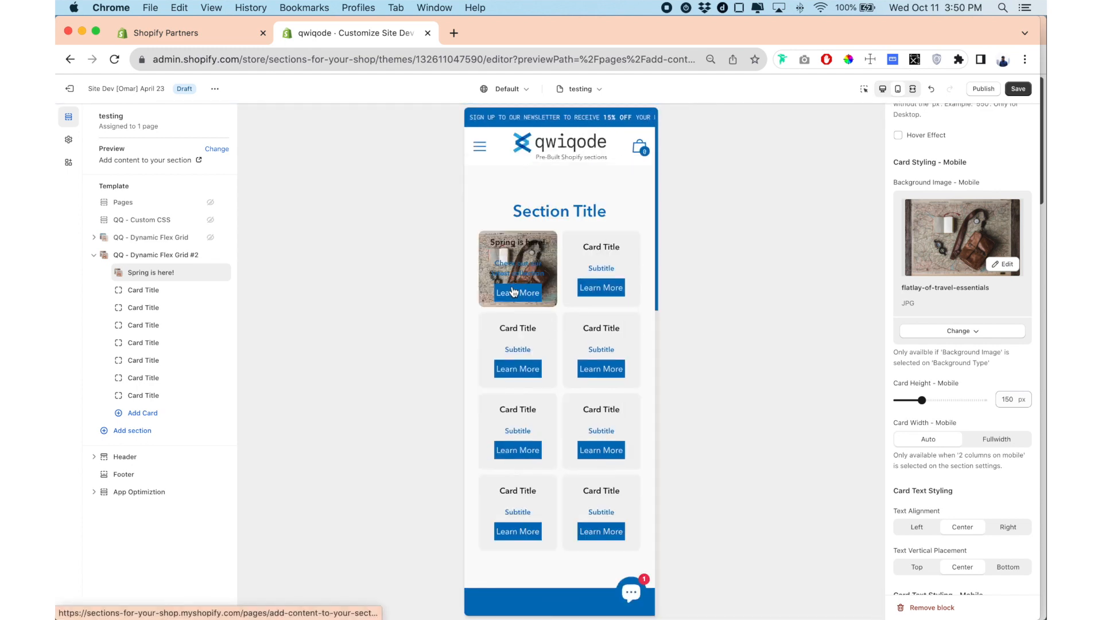
pyautogui.click(882, 90)
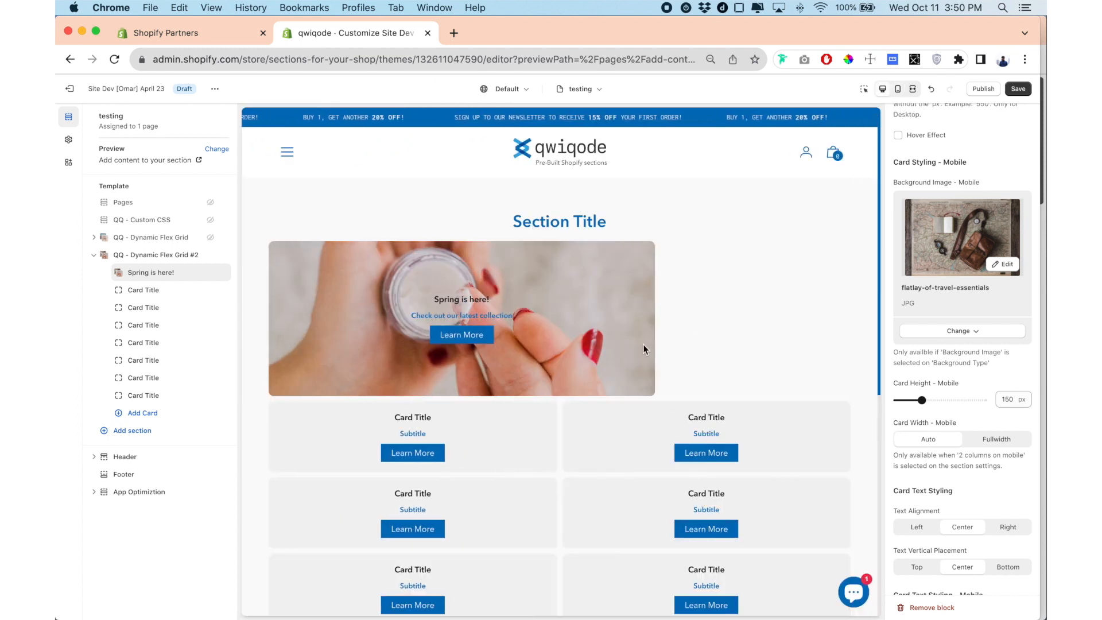
# Try the Fullwidth mobile card width in the mobile preview, set it back to Auto and return to the desktop preview.
pyautogui.scroll(-4, 937, 328)
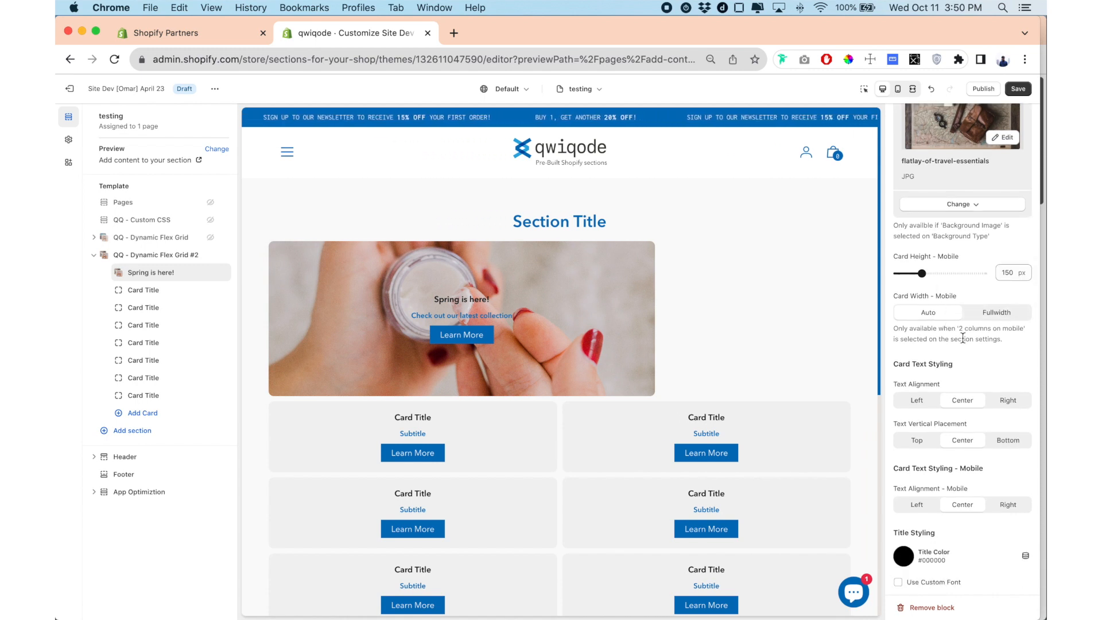
pyautogui.click(897, 88)
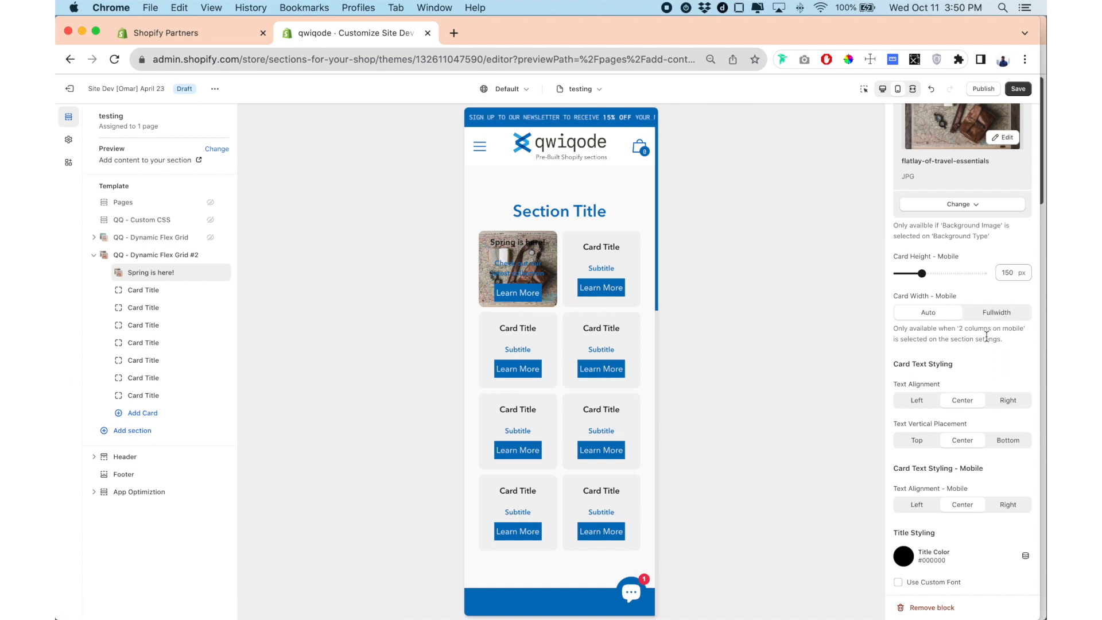
pyautogui.moveTo(964, 329); pyautogui.dragTo(1011, 331)
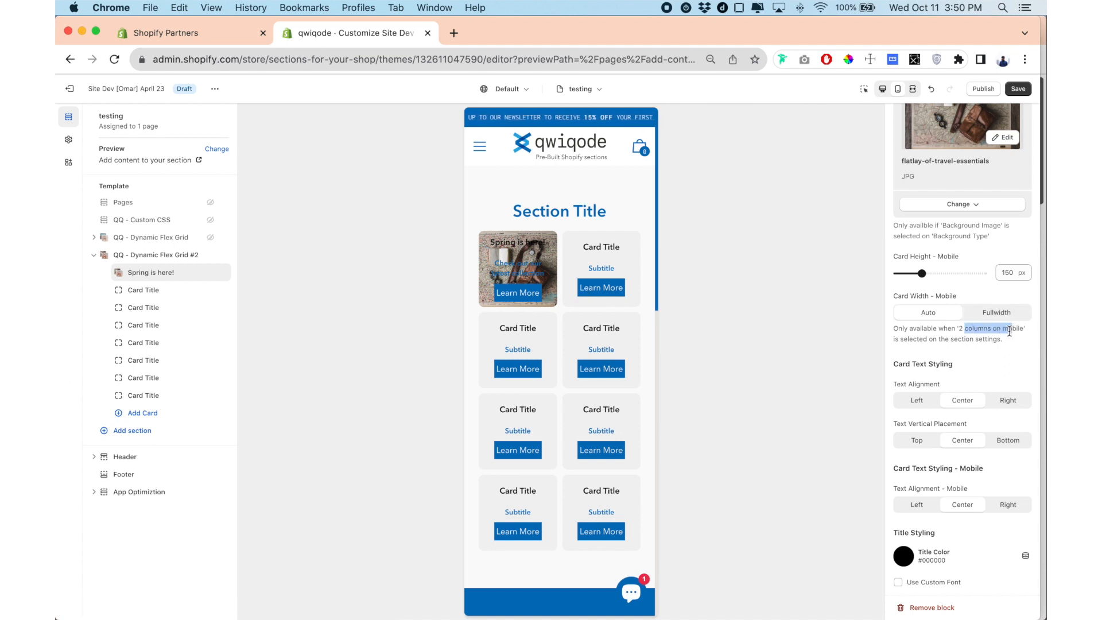
pyautogui.click(985, 315)
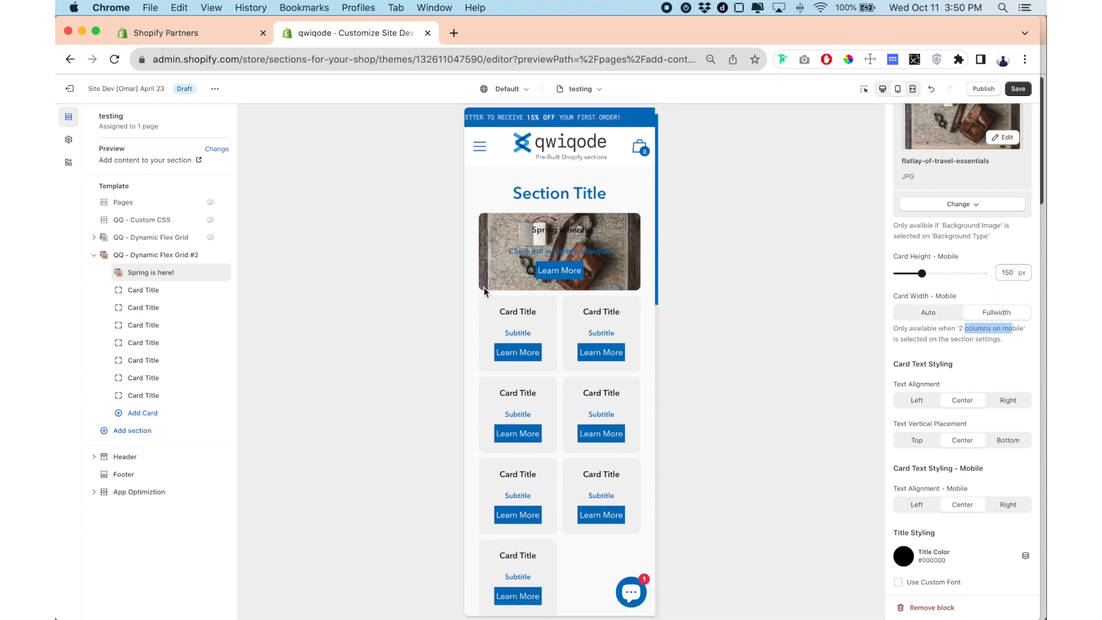
pyautogui.click(926, 315)
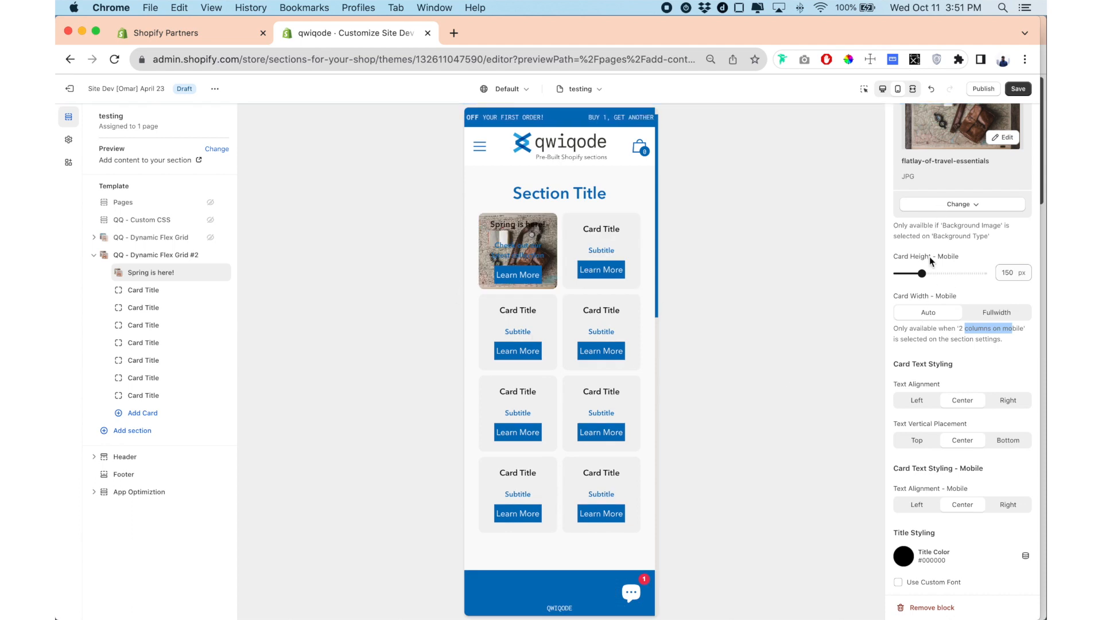
pyautogui.click(883, 89)
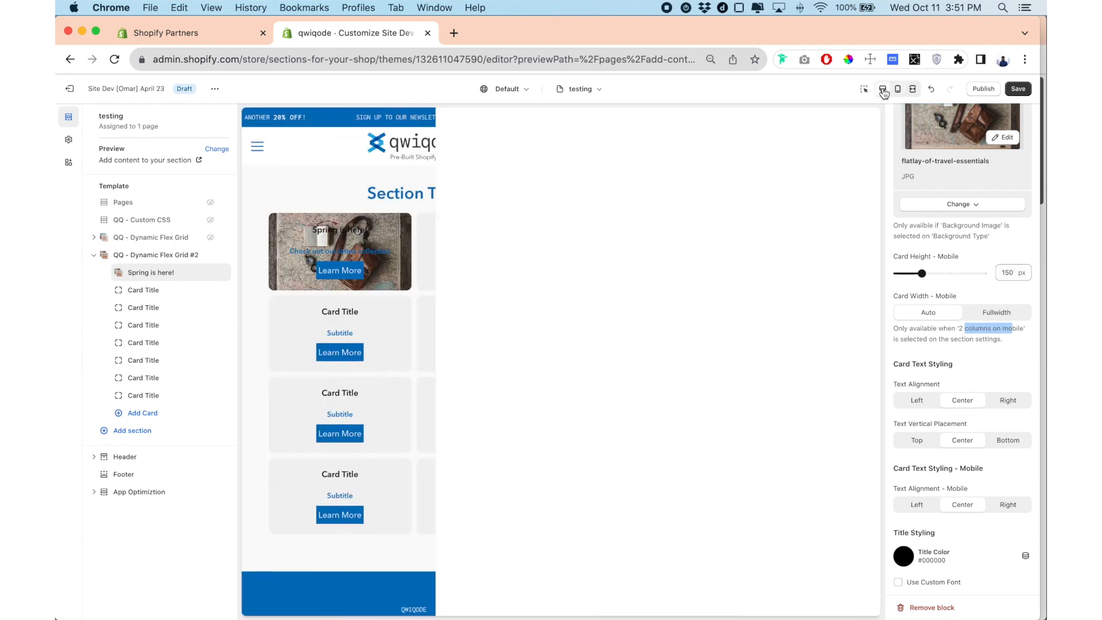
# Try Left and Right text alignment on the "Spring is here!" card and set it back to Center.
pyautogui.scroll(-5, 956, 357)
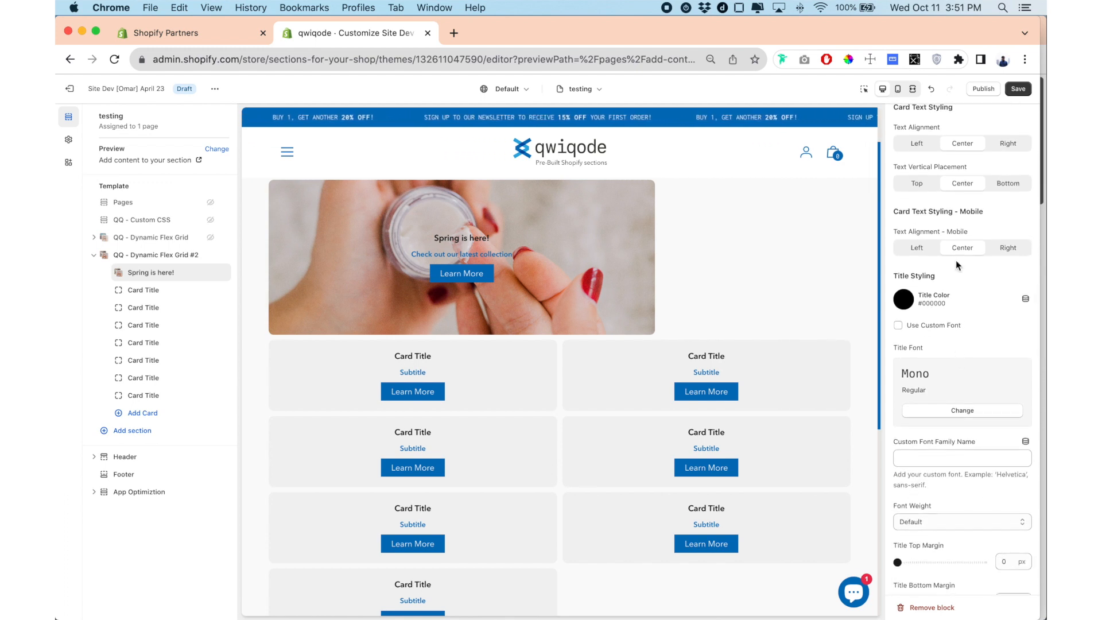
pyautogui.click(922, 147)
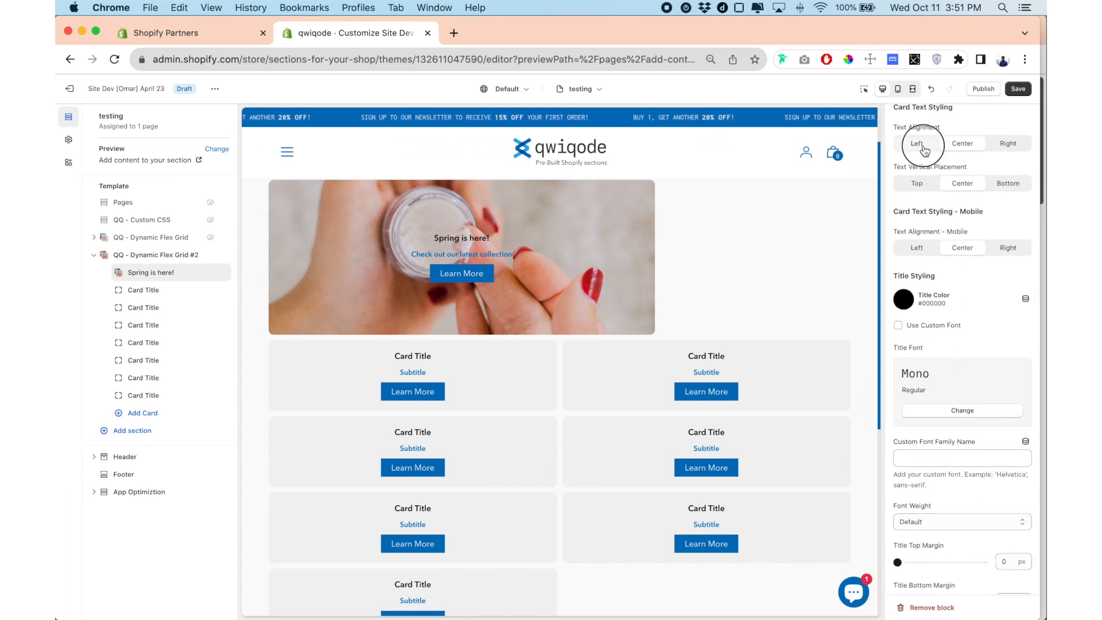
pyautogui.click(1010, 144)
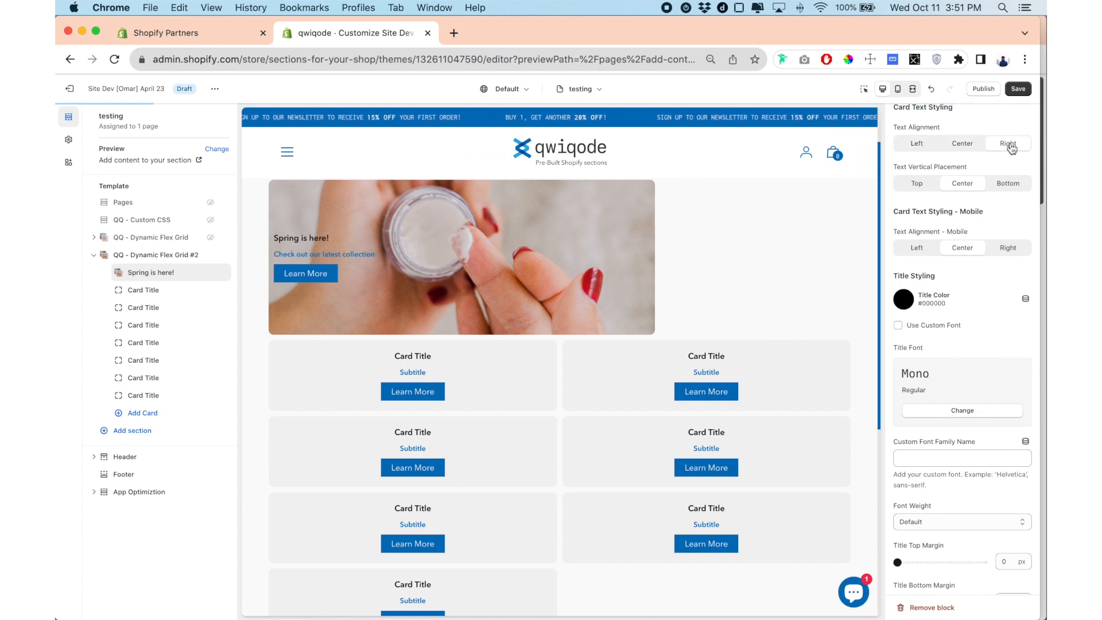
pyautogui.click(975, 145)
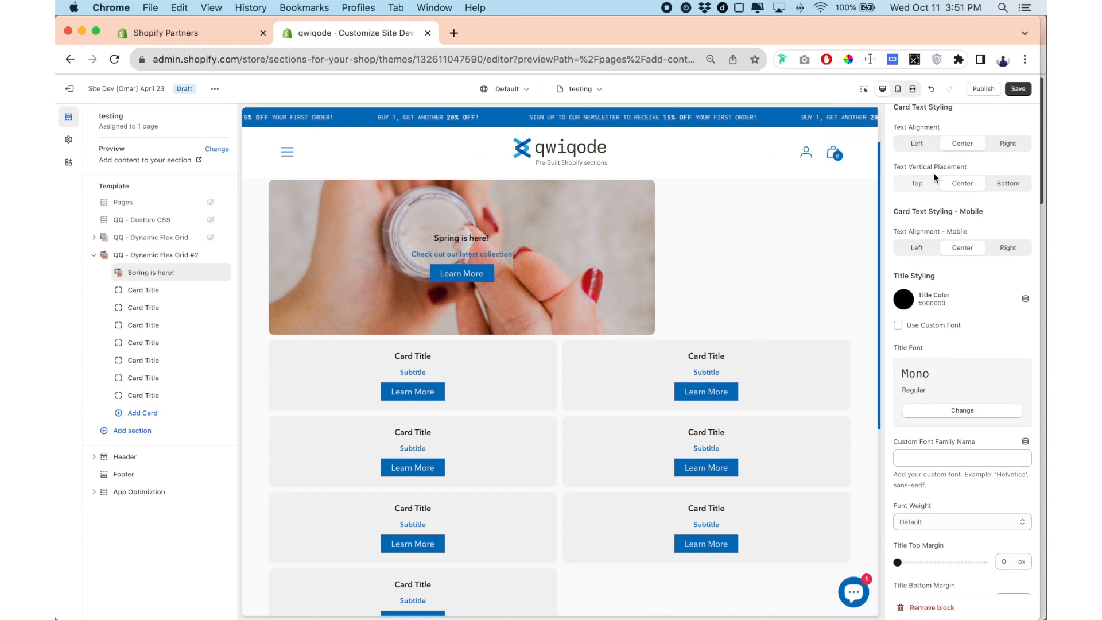
# Try the Top and Bottom text vertical placements on the card and return the setting to Center.
pyautogui.click(917, 187)
pyautogui.click(965, 186)
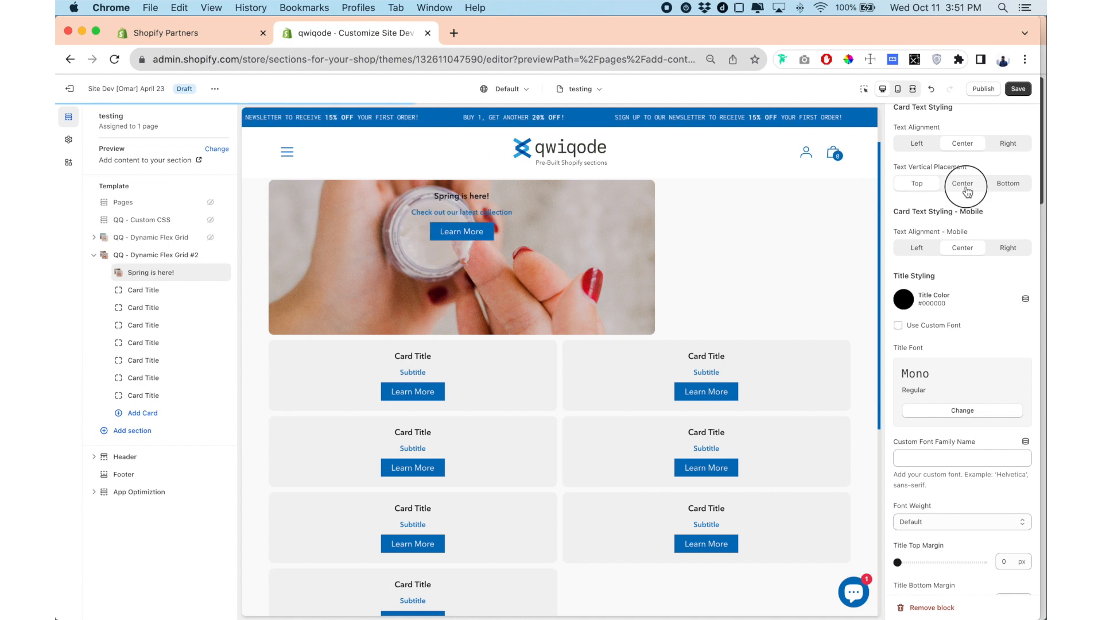
pyautogui.click(1008, 185)
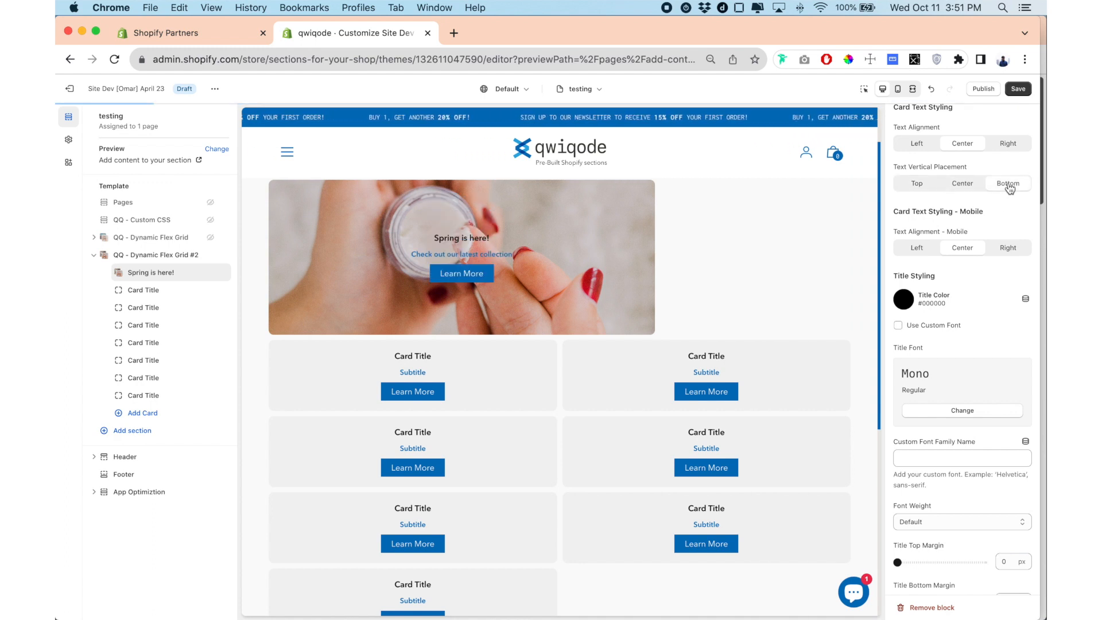
pyautogui.click(962, 184)
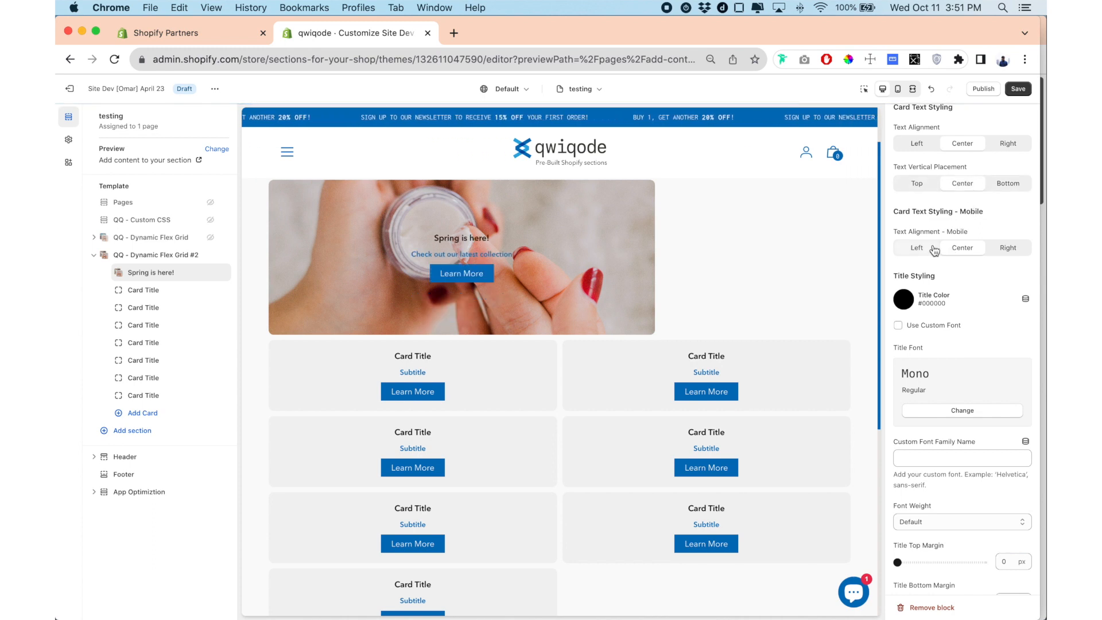
# Set the card's title color to white (#FFFFFF).
pyautogui.scroll(-5, 938, 287)
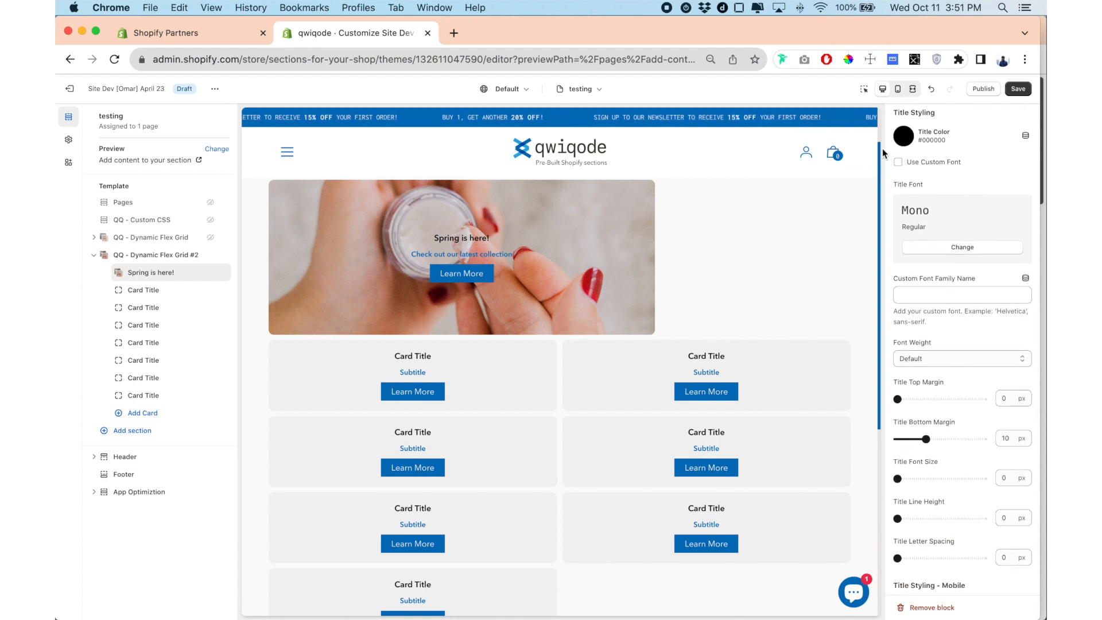
pyautogui.click(903, 138)
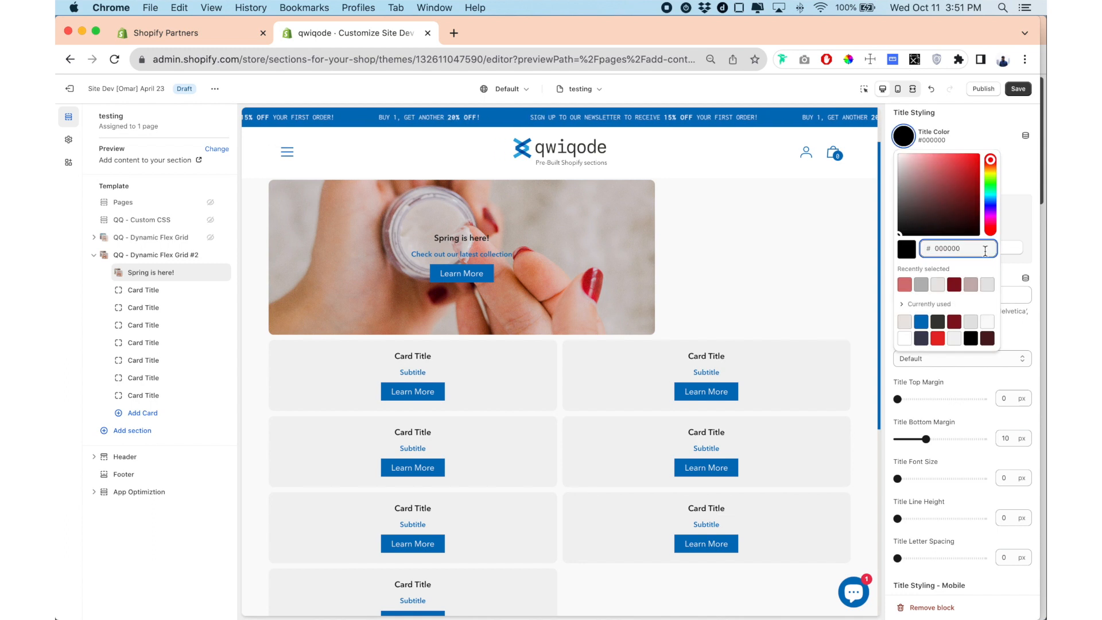
pyautogui.click(910, 338)
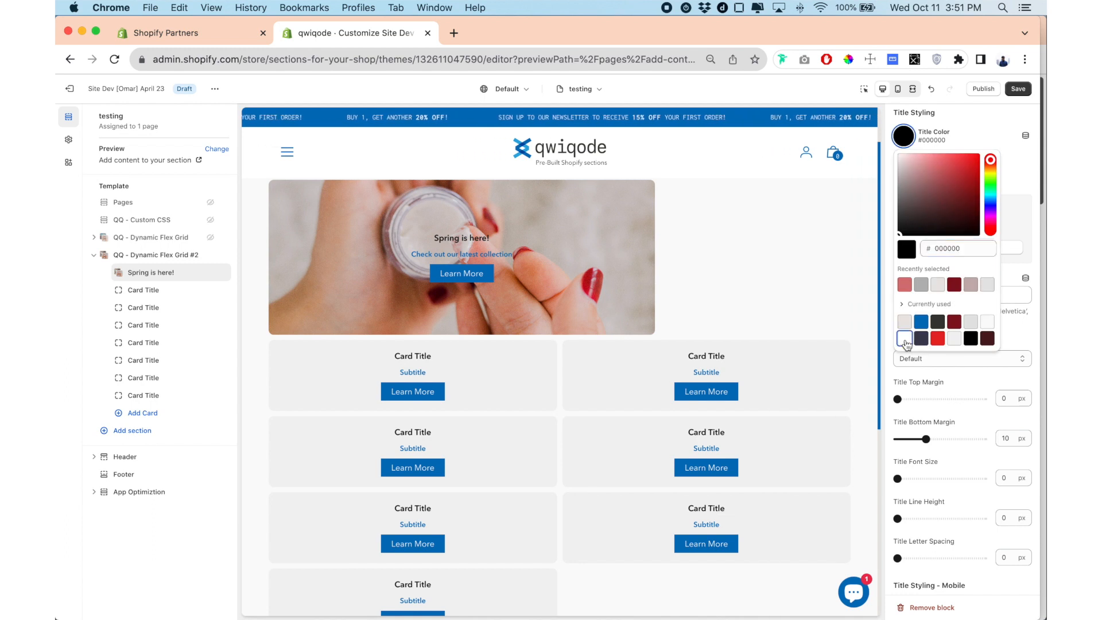
pyautogui.click(889, 157)
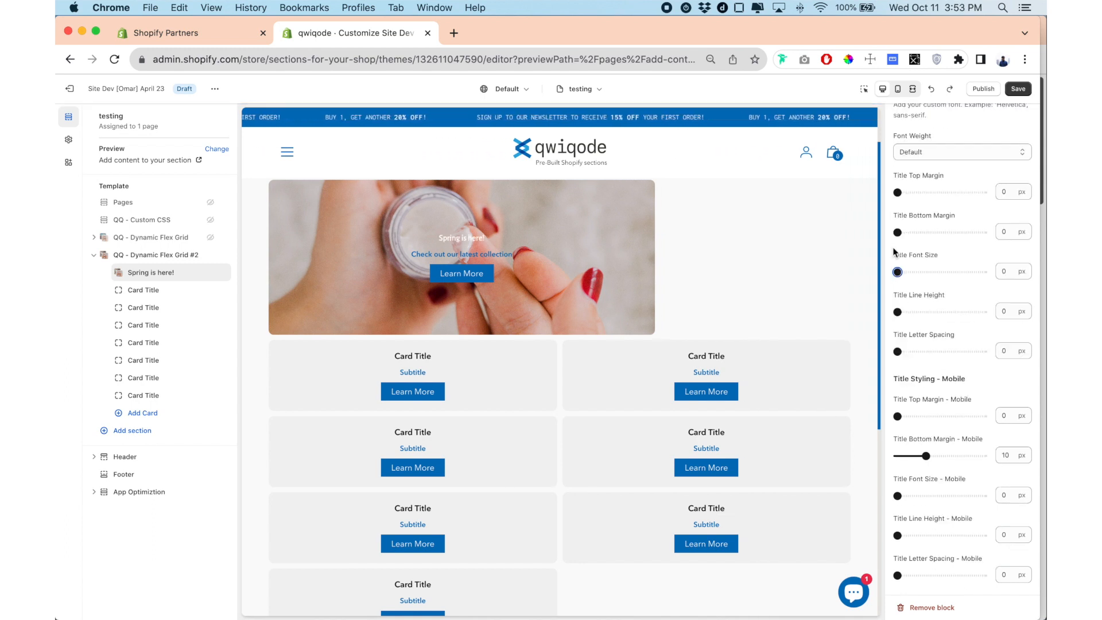
# Try a 13 px title top margin, reset it to 0, and try the title bottom margin, returning it to 0 px.
pyautogui.scroll(-1, 902, 235)
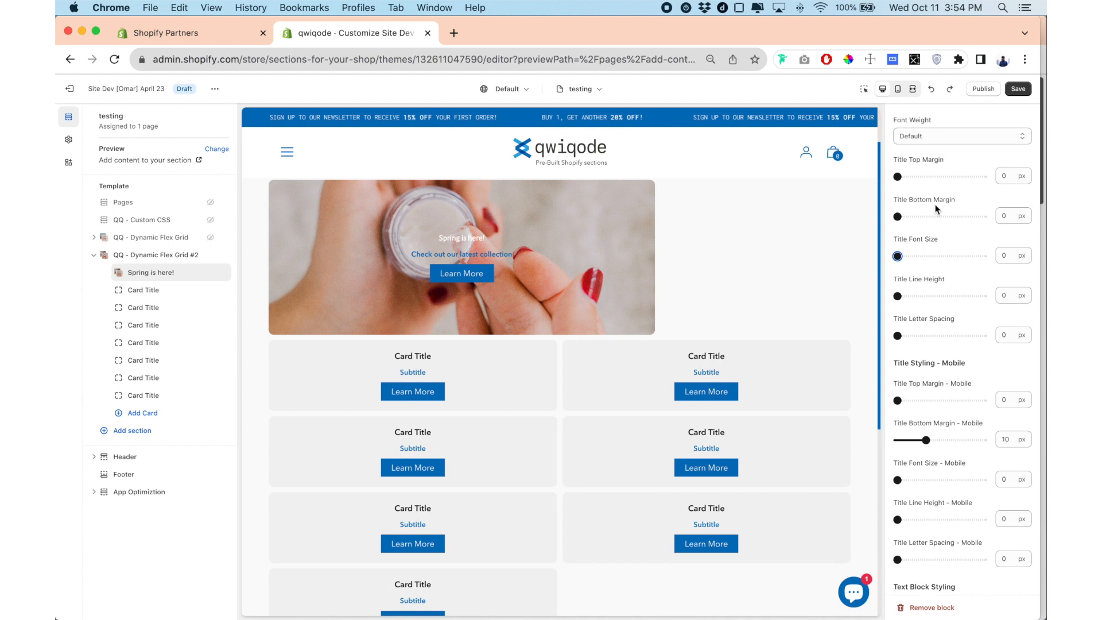
pyautogui.moveTo(899, 176); pyautogui.dragTo(935, 176)
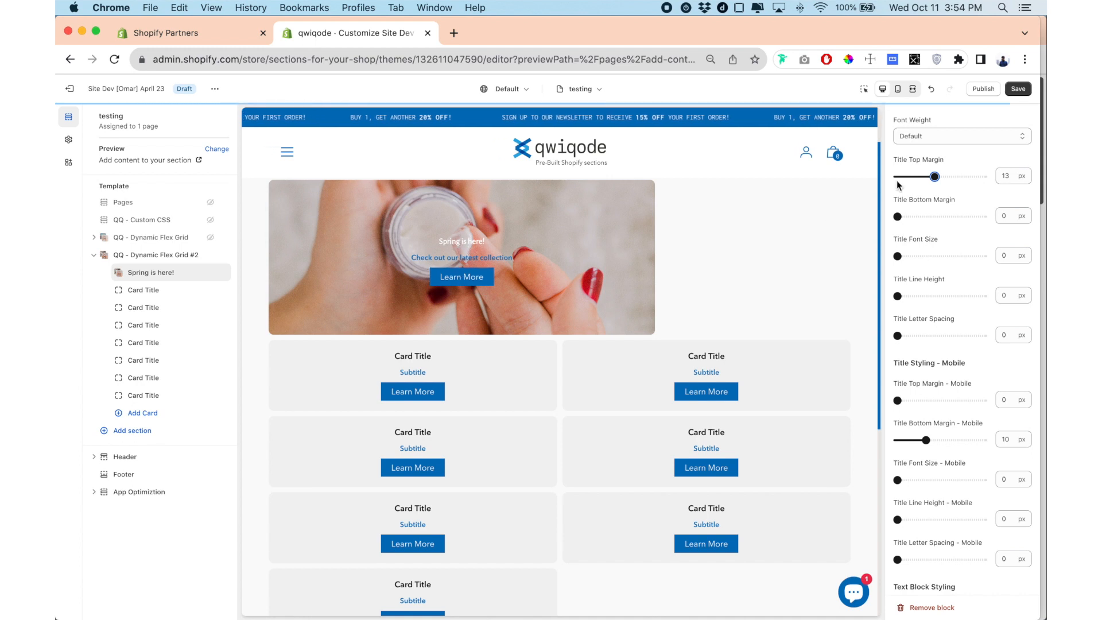
pyautogui.moveTo(934, 176); pyautogui.dragTo(897, 176)
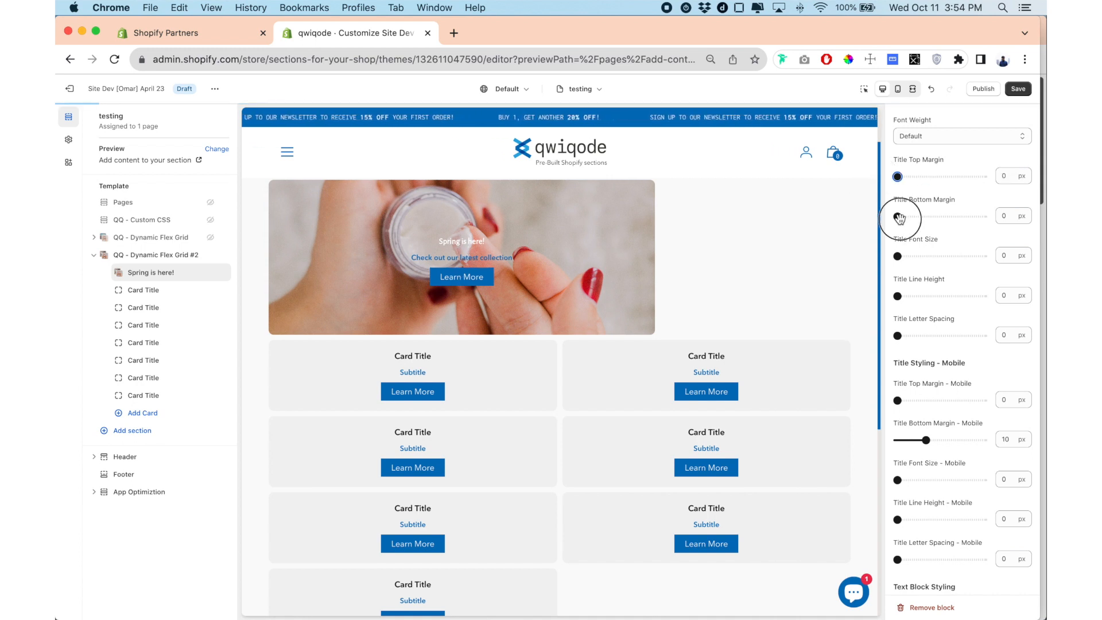
pyautogui.moveTo(919, 217); pyautogui.dragTo(886, 217)
# Set the card's desktop title font size to 54 px and check the enlarged title in the preview.
pyautogui.scroll(-3, 981, 243)
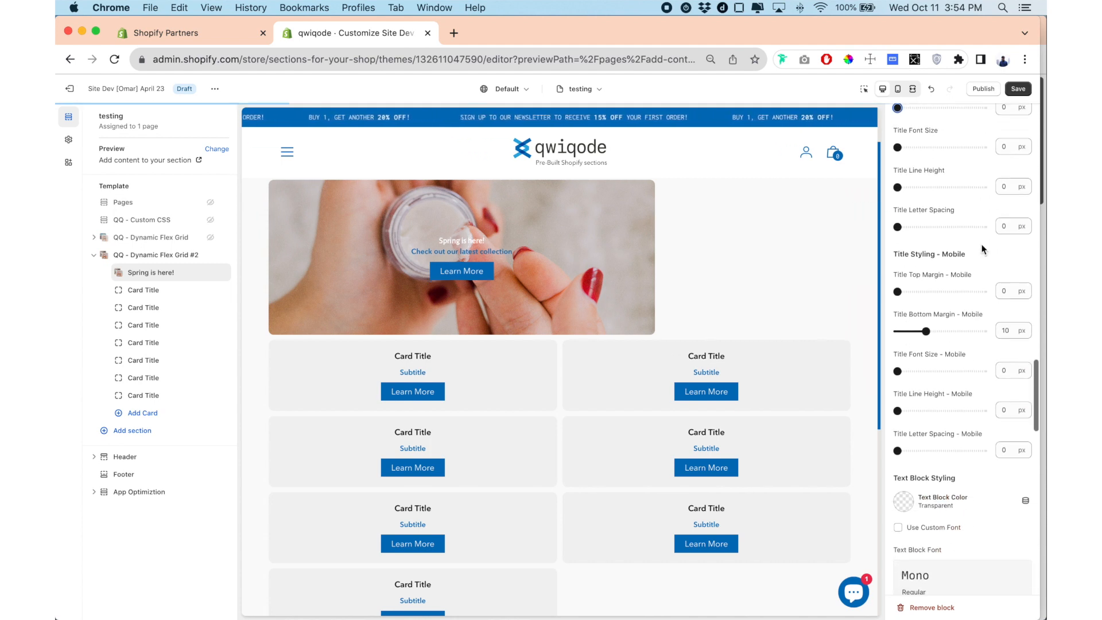
pyautogui.scroll(-1, 981, 249)
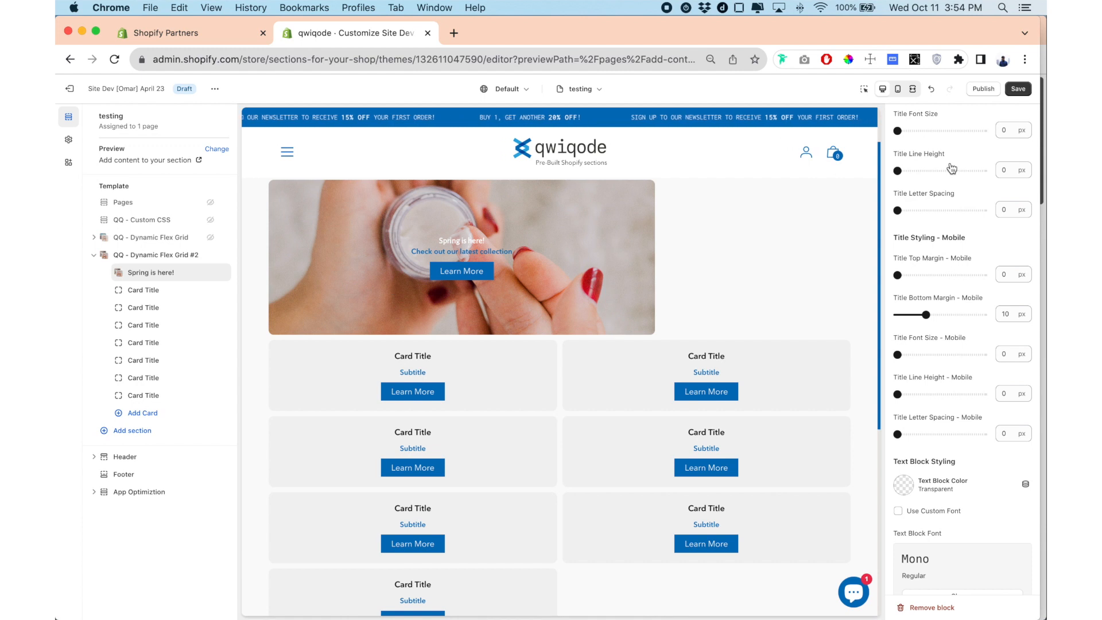
pyautogui.moveTo(898, 131); pyautogui.dragTo(944, 131)
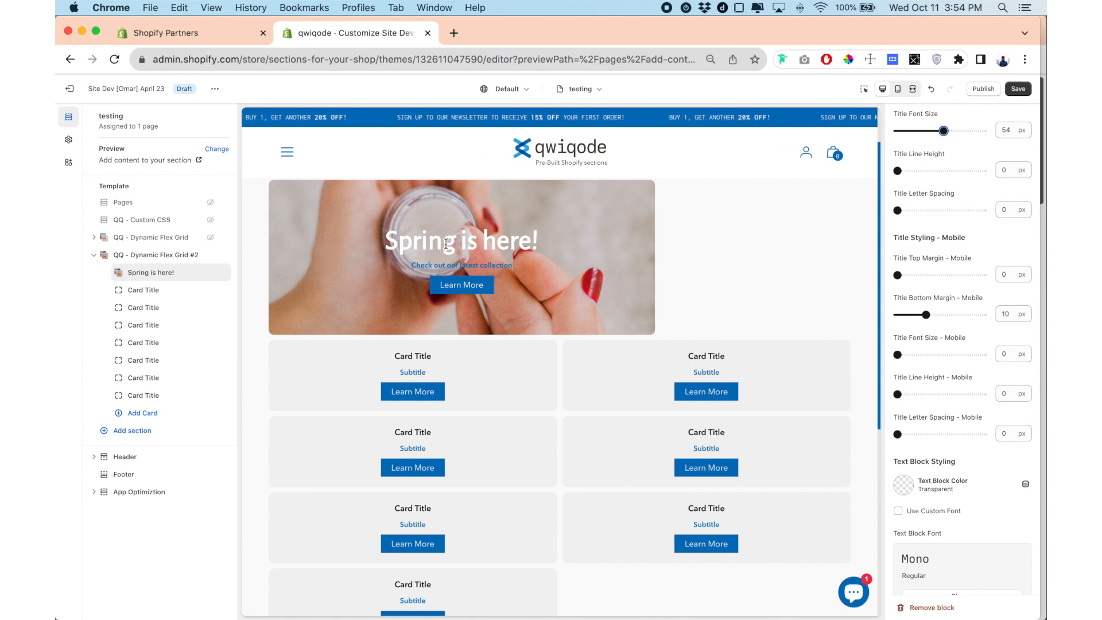
pyautogui.moveTo(383, 241); pyautogui.dragTo(535, 242)
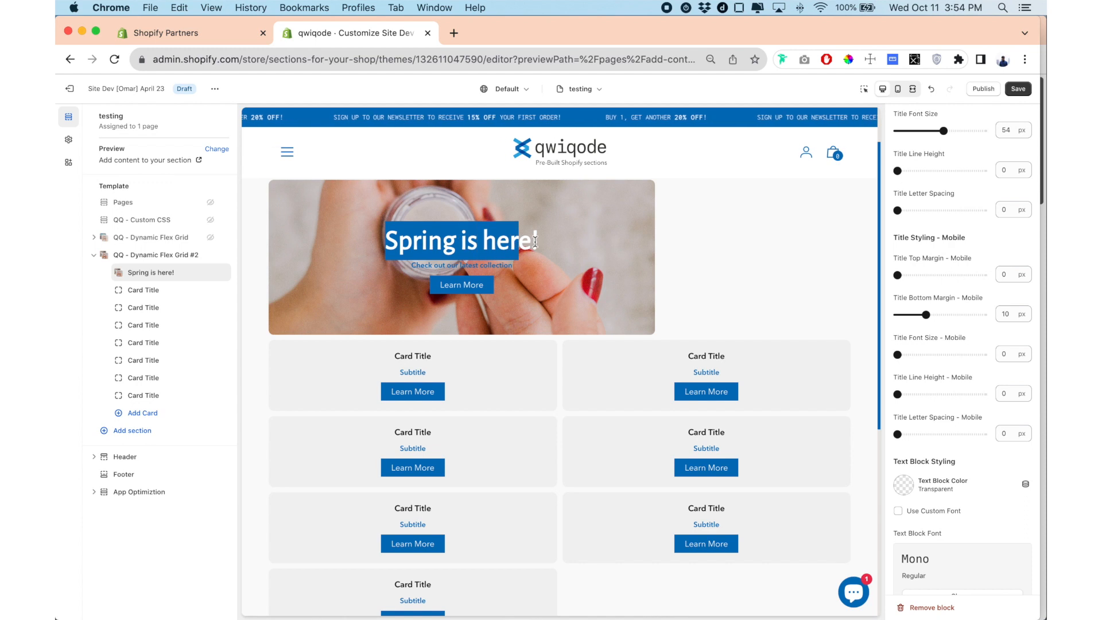
pyautogui.click(533, 247)
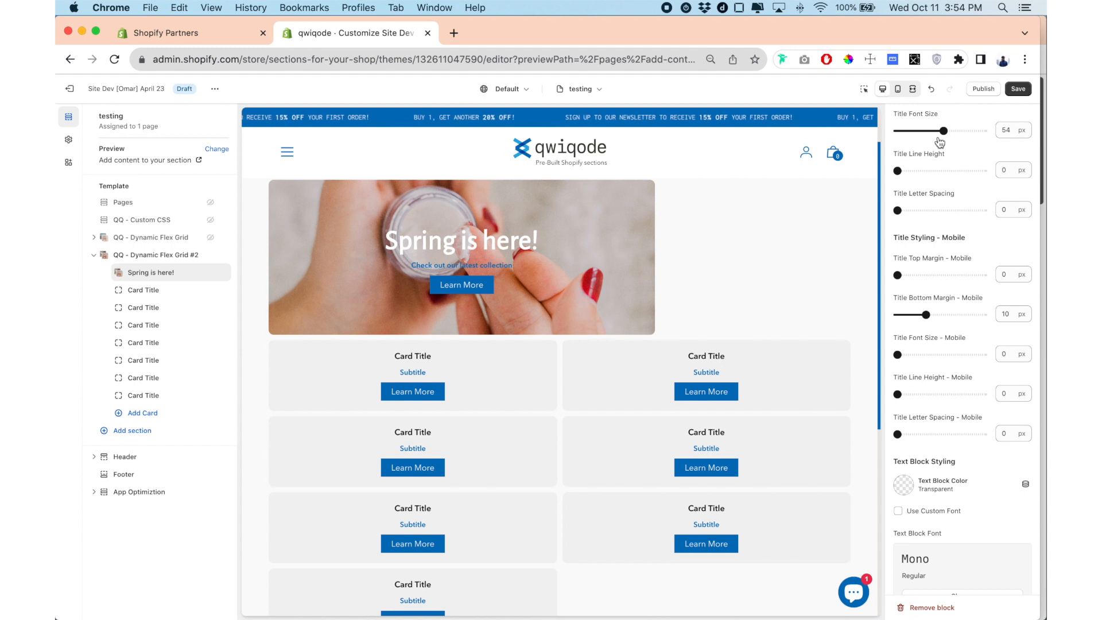
# Try a desktop title letter spacing of 1 px and set it back to 0 px.
pyautogui.scroll(-1, 940, 194)
pyautogui.scroll(1, 939, 190)
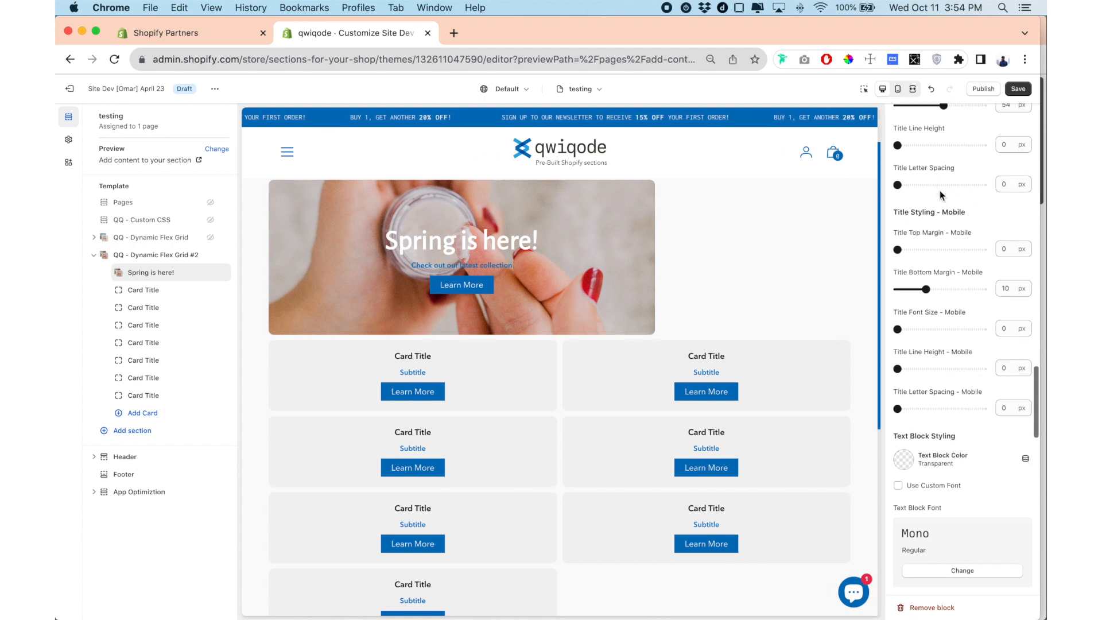
pyautogui.click(905, 185)
pyautogui.click(910, 185)
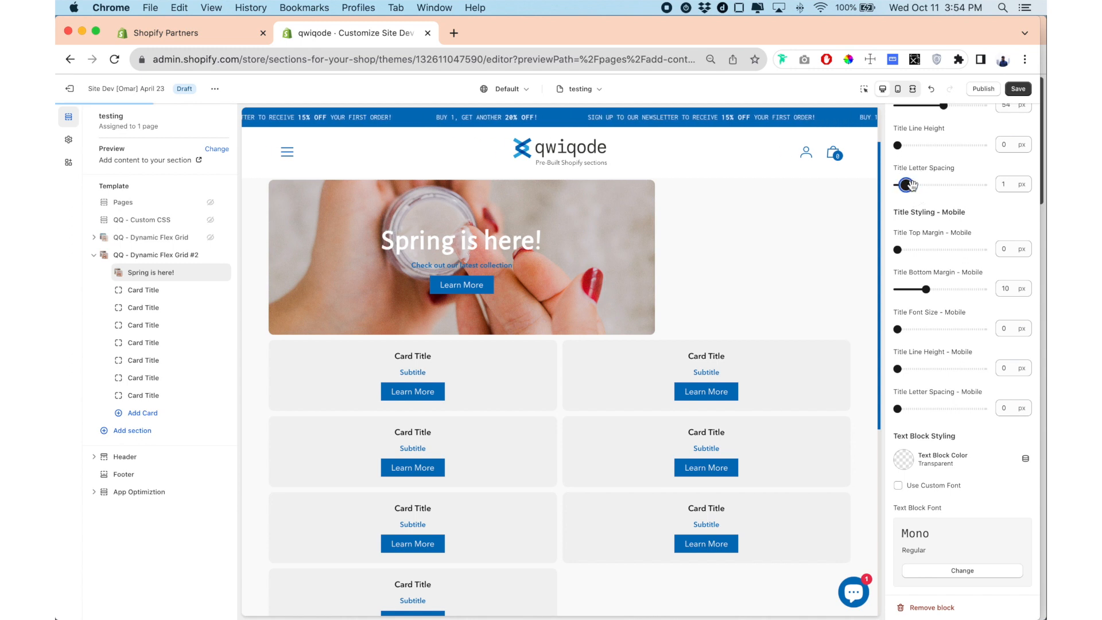
pyautogui.moveTo(914, 184); pyautogui.dragTo(888, 186)
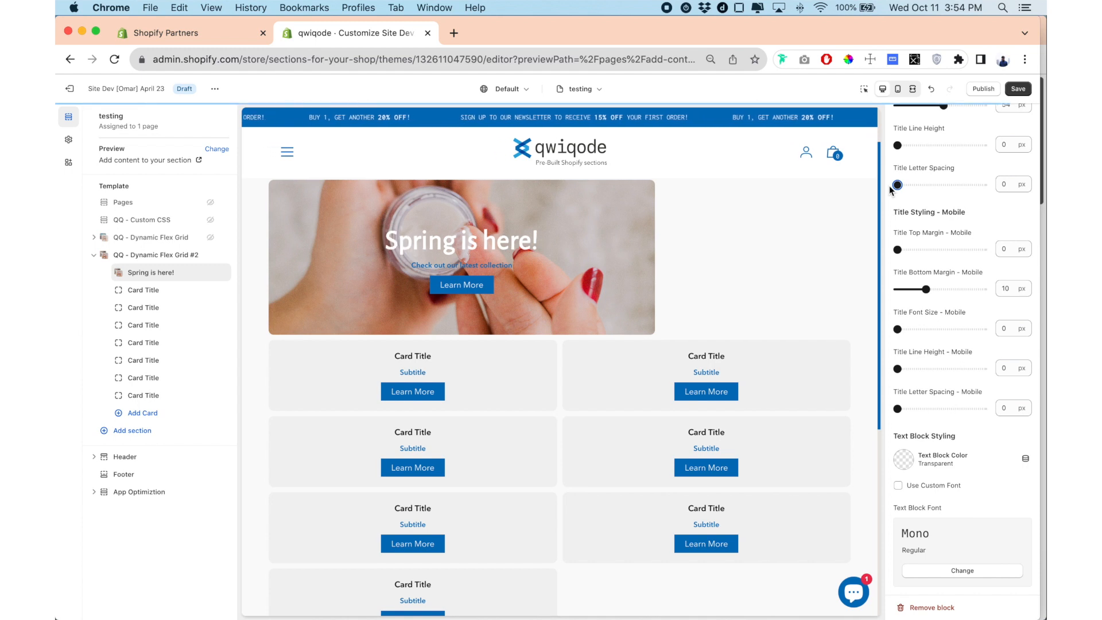
# Look over the mobile title styling settings and set the card's text block color to white (#FFFFFF).
pyautogui.scroll(-3, 905, 209)
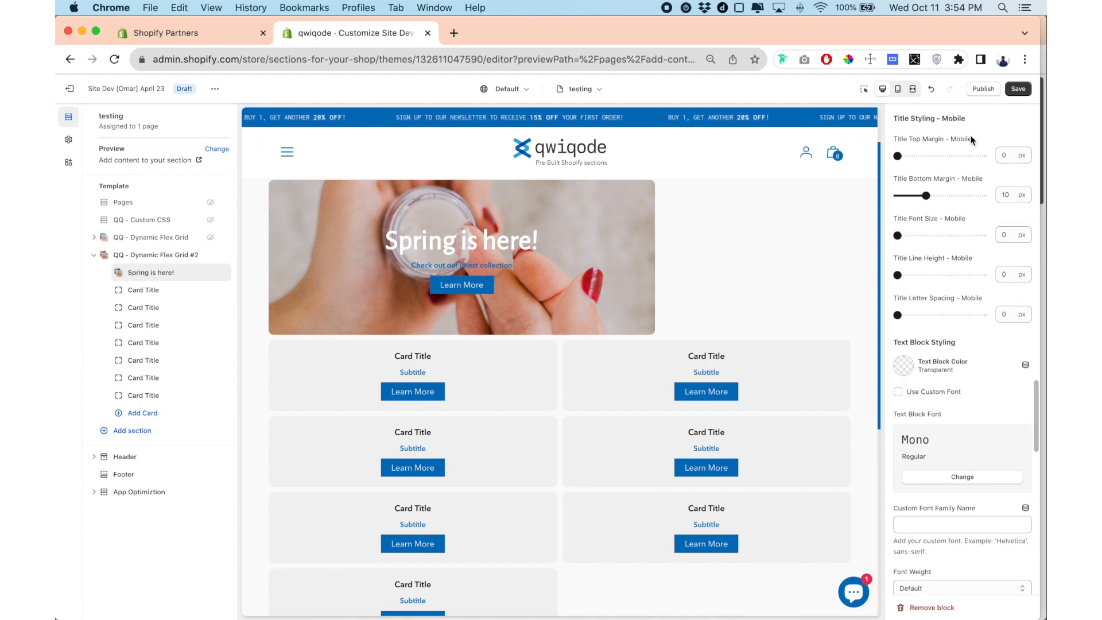
pyautogui.scroll(-2, 921, 195)
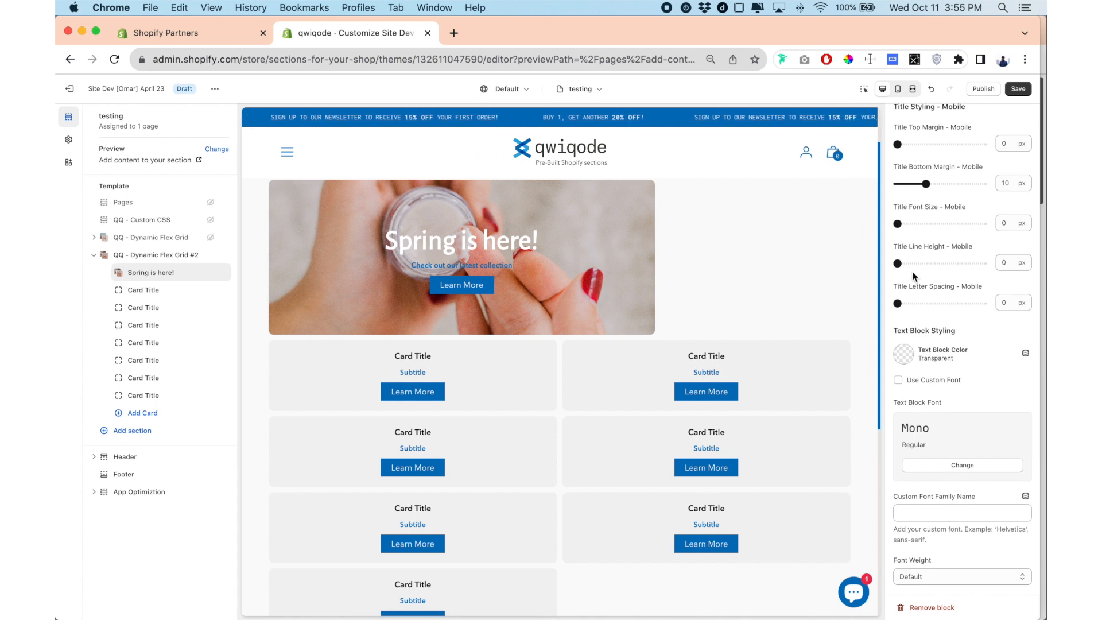
pyautogui.scroll(1, 912, 271)
pyautogui.scroll(-6, 939, 260)
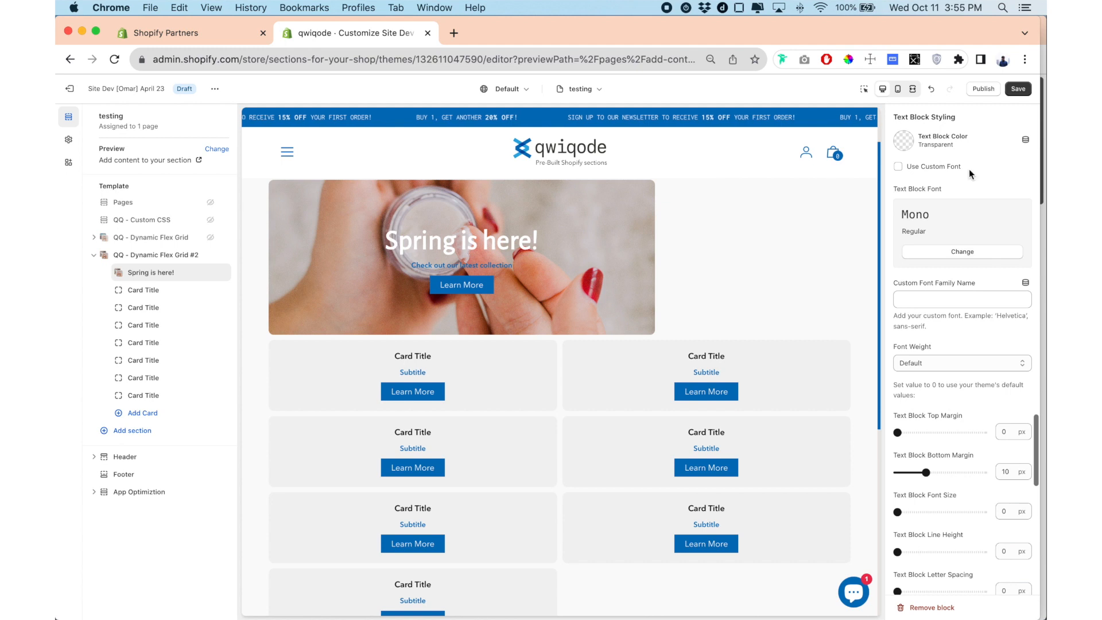
pyautogui.click(906, 147)
pyautogui.click(905, 287)
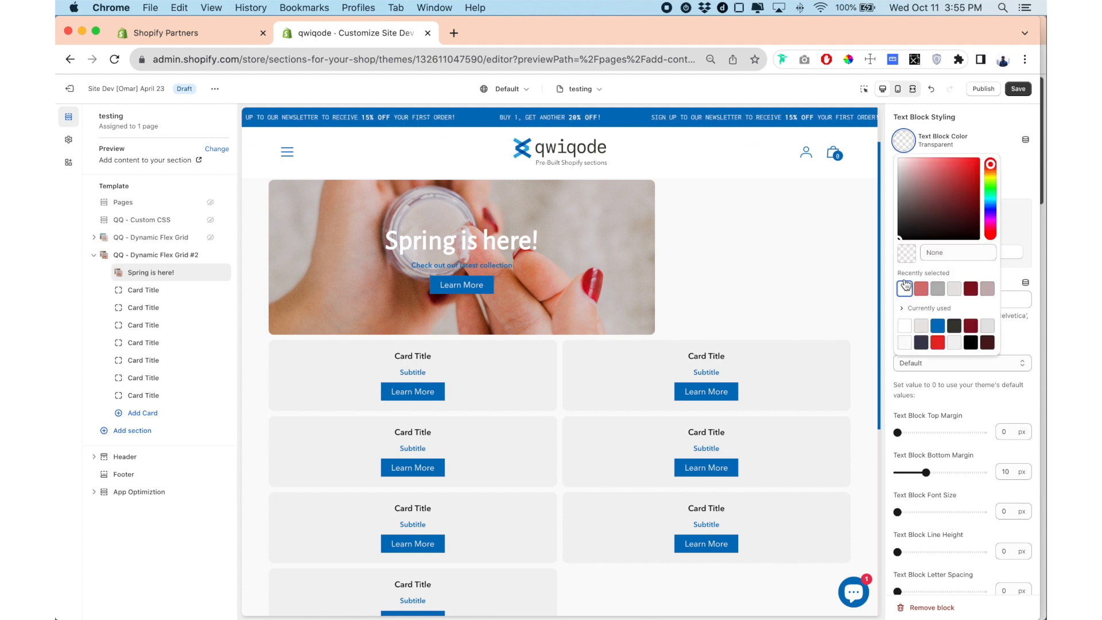
pyautogui.click(888, 157)
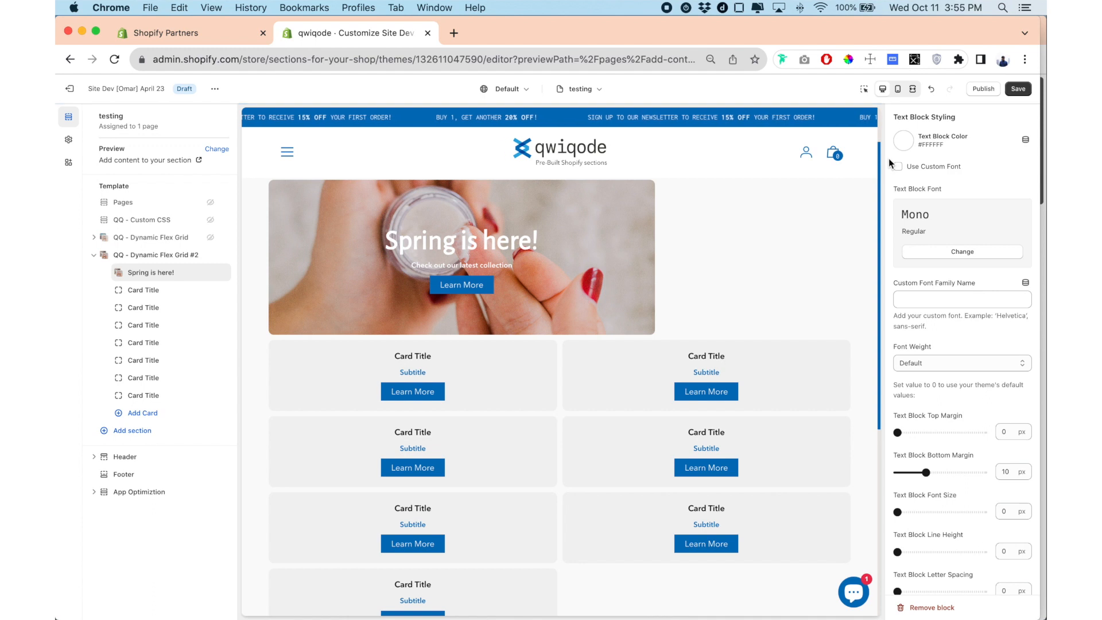
# Replace the card's text block content with a Lorem ipsum paragraph ending in "exercitation" and format it as Heading 5.
pyautogui.scroll(7, 936, 315)
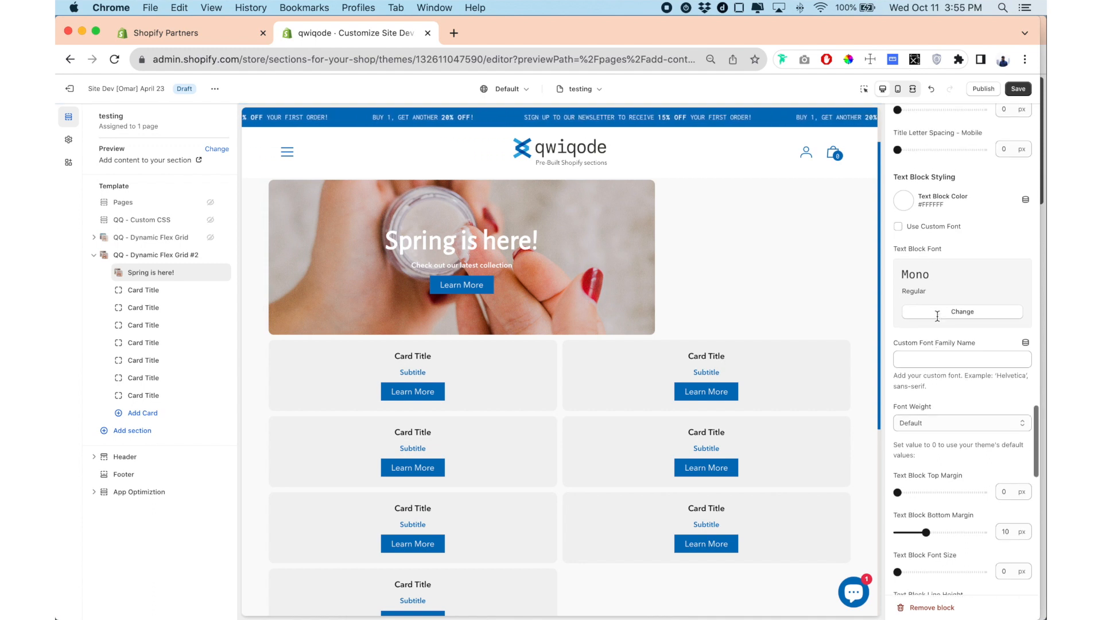
pyautogui.scroll(20, 937, 316)
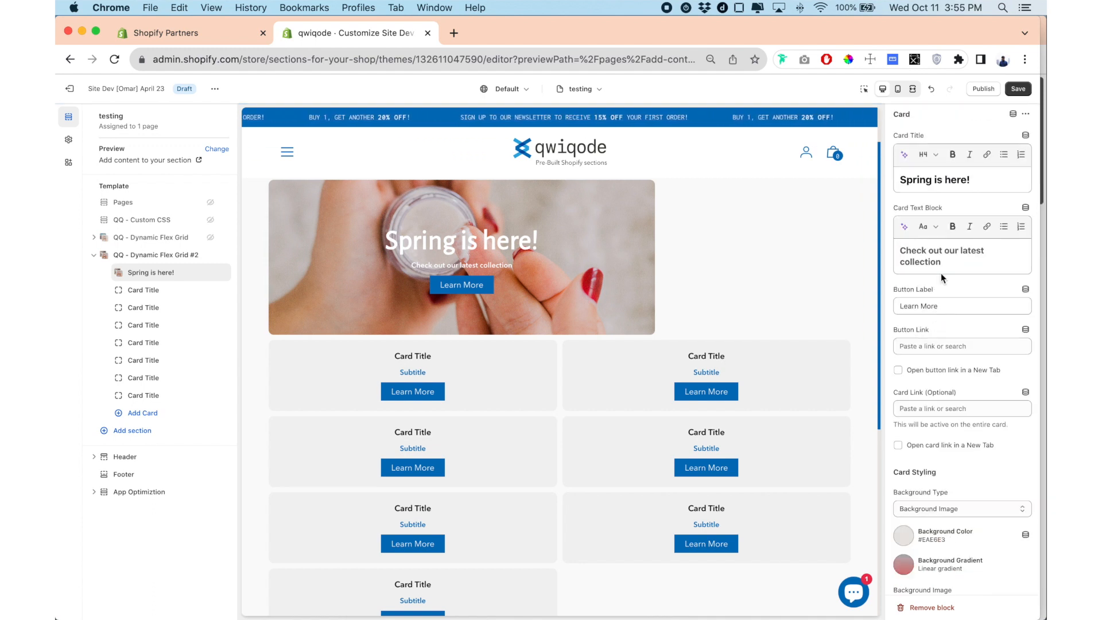
pyautogui.click(941, 250)
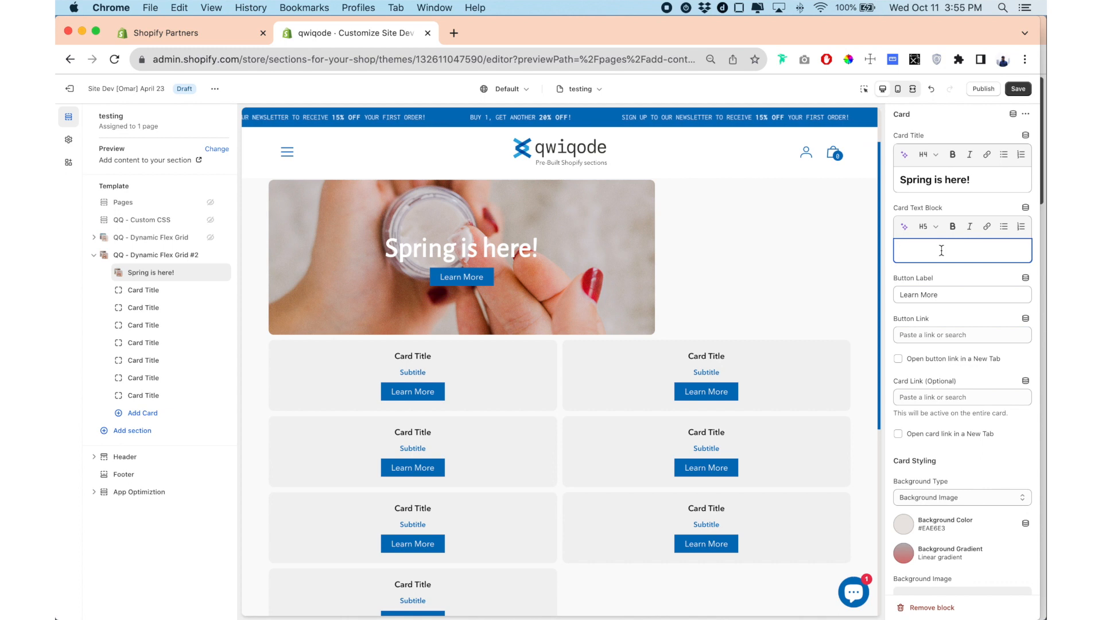
pyautogui.write('Lorem ipsum dolor sit amet, consectetur adipiscing elit, sed do eiusmod tempor incididunt ut labore et dolore magna aliqua. Ut enim ad minim veniam, quis nostrud exercitation')
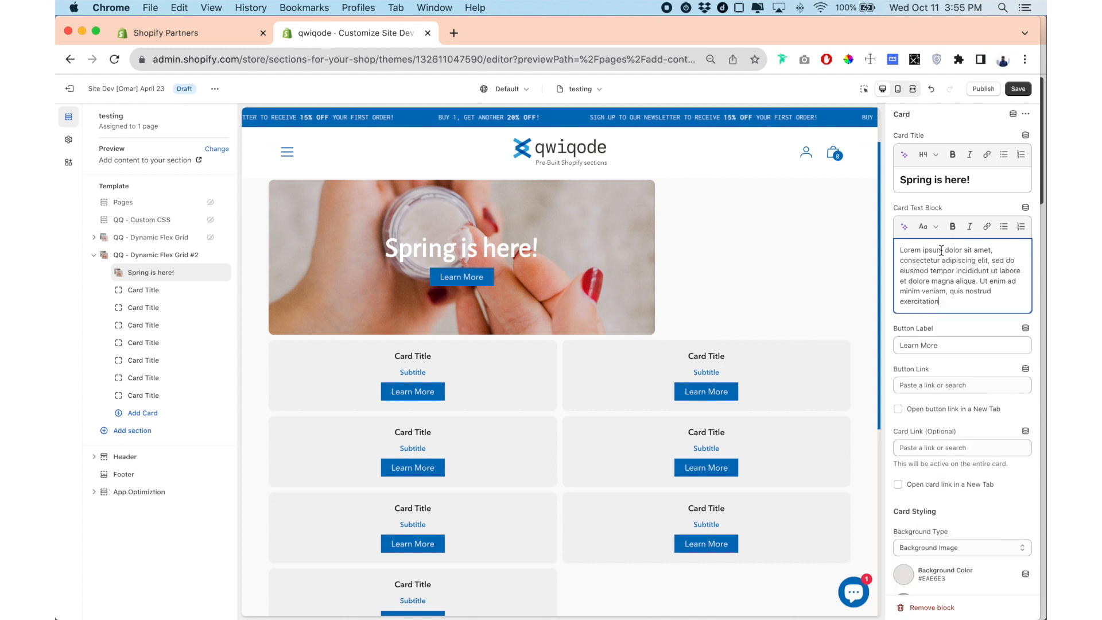
pyautogui.moveTo(958, 298); pyautogui.dragTo(899, 248)
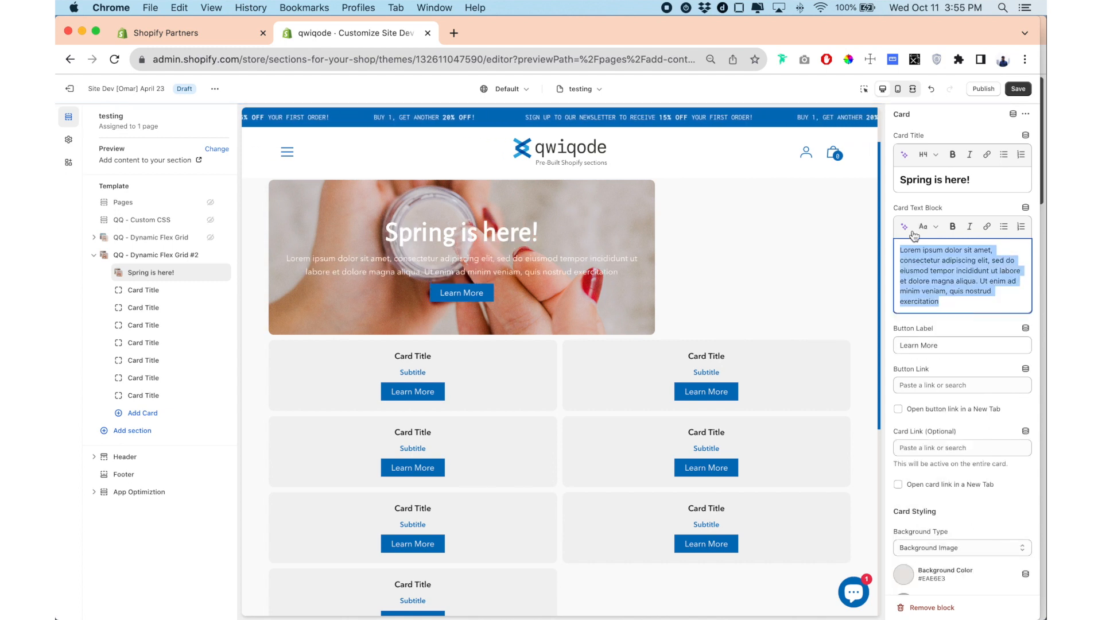
pyautogui.click(927, 226)
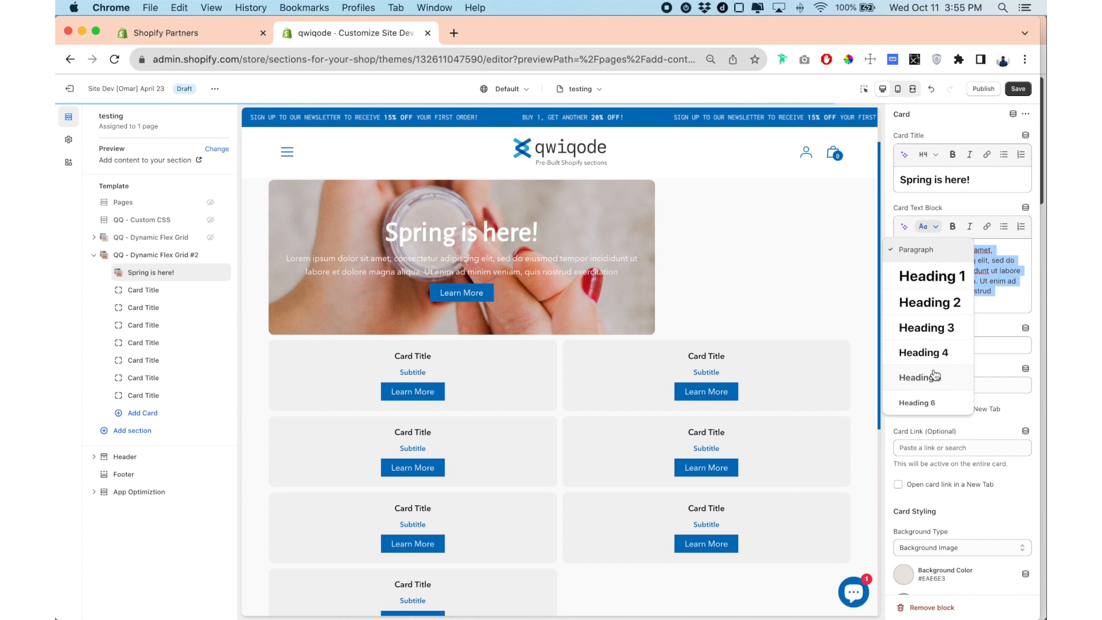
pyautogui.click(936, 377)
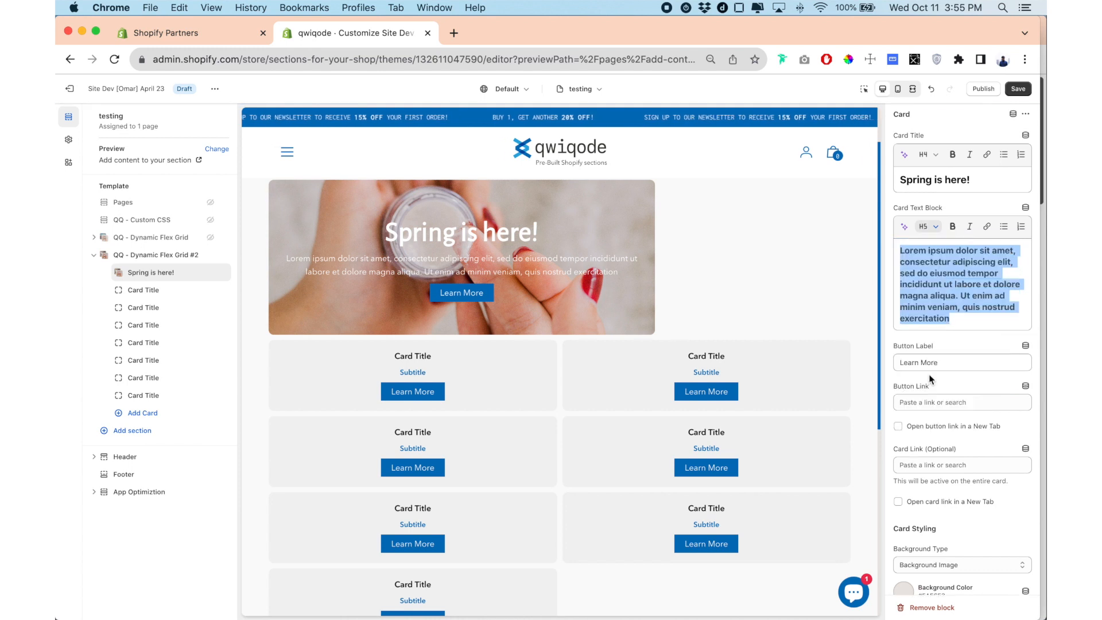
pyautogui.click(886, 281)
# Increase the card's desktop text block line height to 33 px.
pyautogui.scroll(-10, 932, 292)
pyautogui.scroll(-10, 932, 292)
pyautogui.scroll(-10, 932, 292)
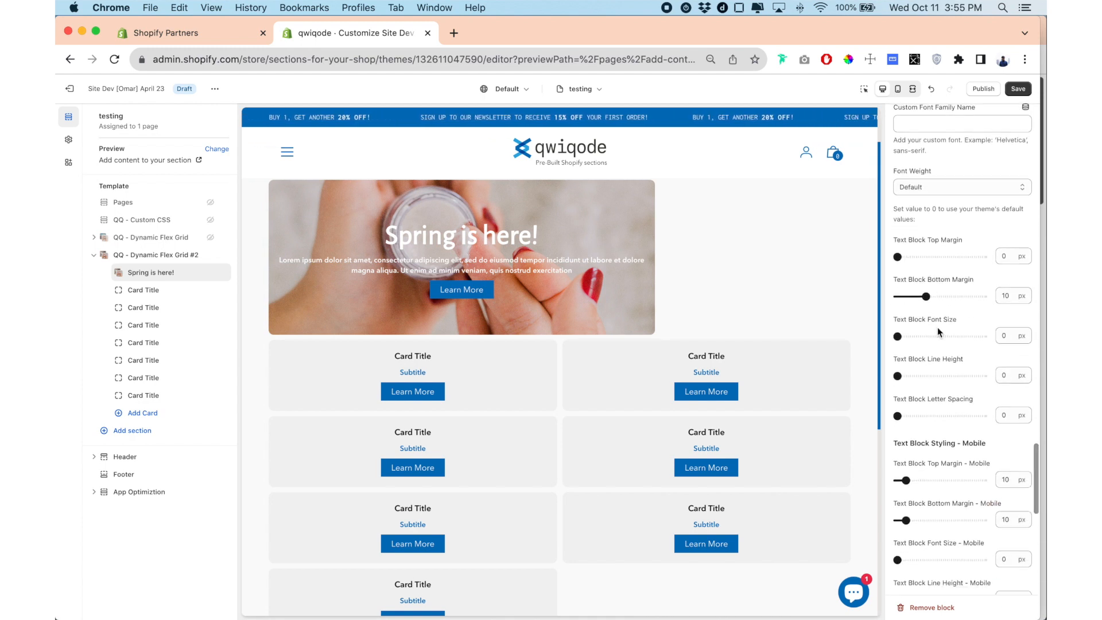
pyautogui.moveTo(899, 375); pyautogui.dragTo(913, 375)
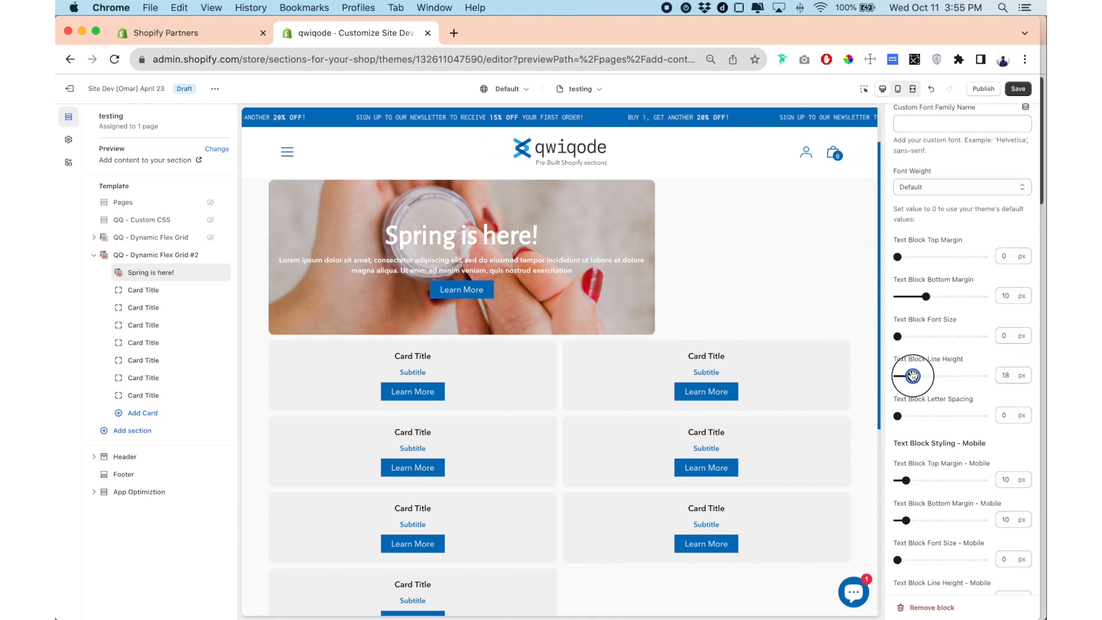
pyautogui.click(925, 376)
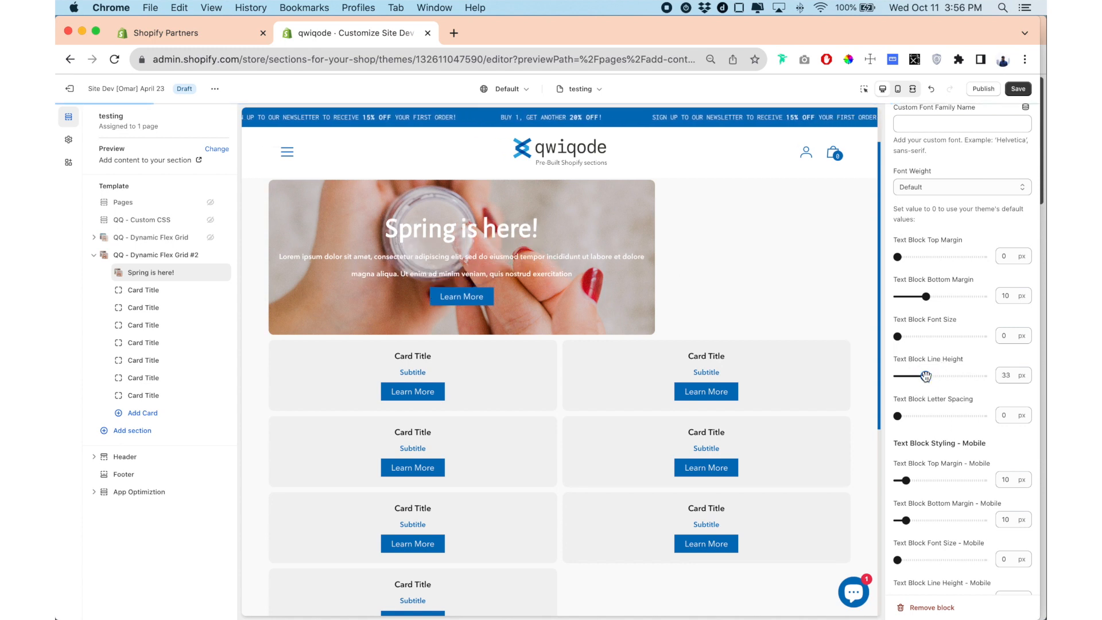
# Set the first card's desktop text block line height to 26 px and its font size to 21 px.
pyautogui.click(921, 375)
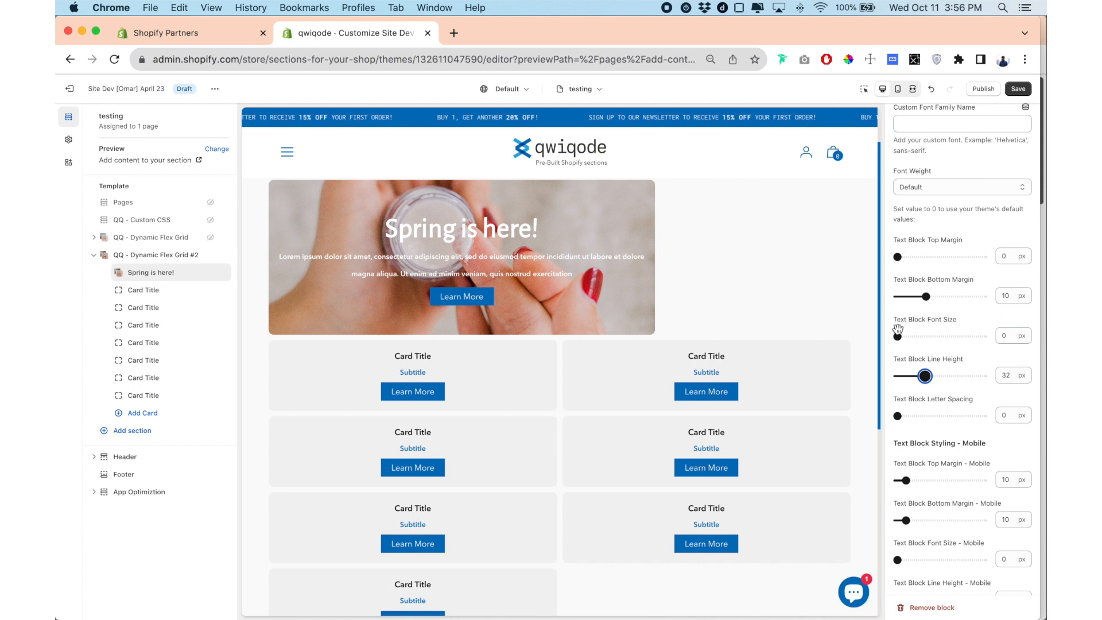
pyautogui.moveTo(899, 337); pyautogui.dragTo(916, 337)
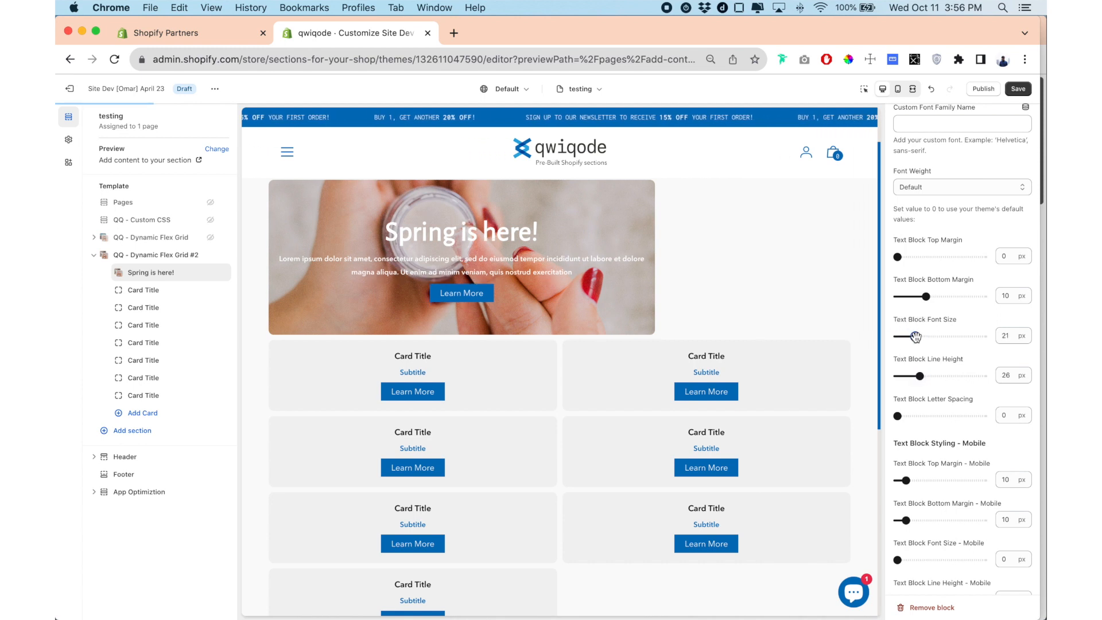
# Try the Underline and Text types for the first card's button and set it back to Button.
pyautogui.scroll(-6, 914, 337)
pyautogui.scroll(-3, 914, 336)
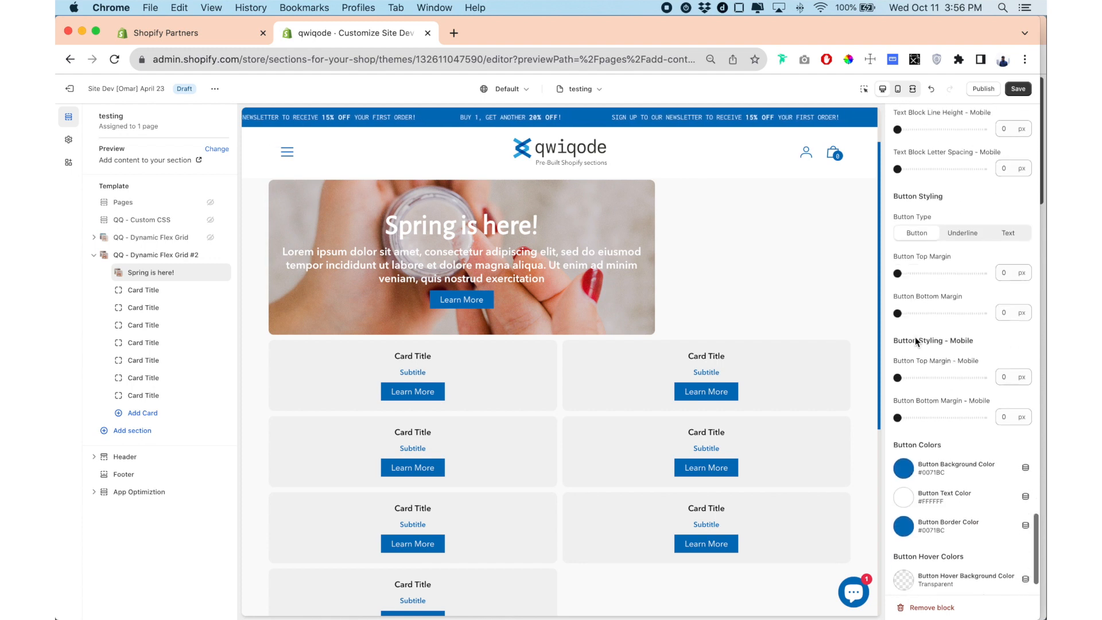
pyautogui.scroll(-2, 907, 334)
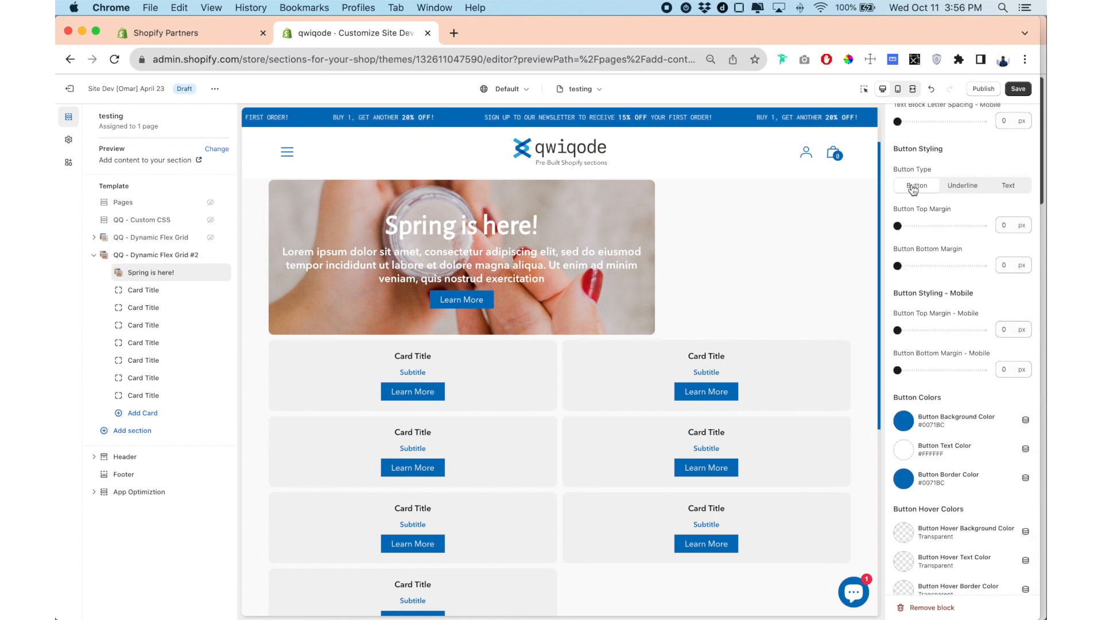
pyautogui.click(968, 186)
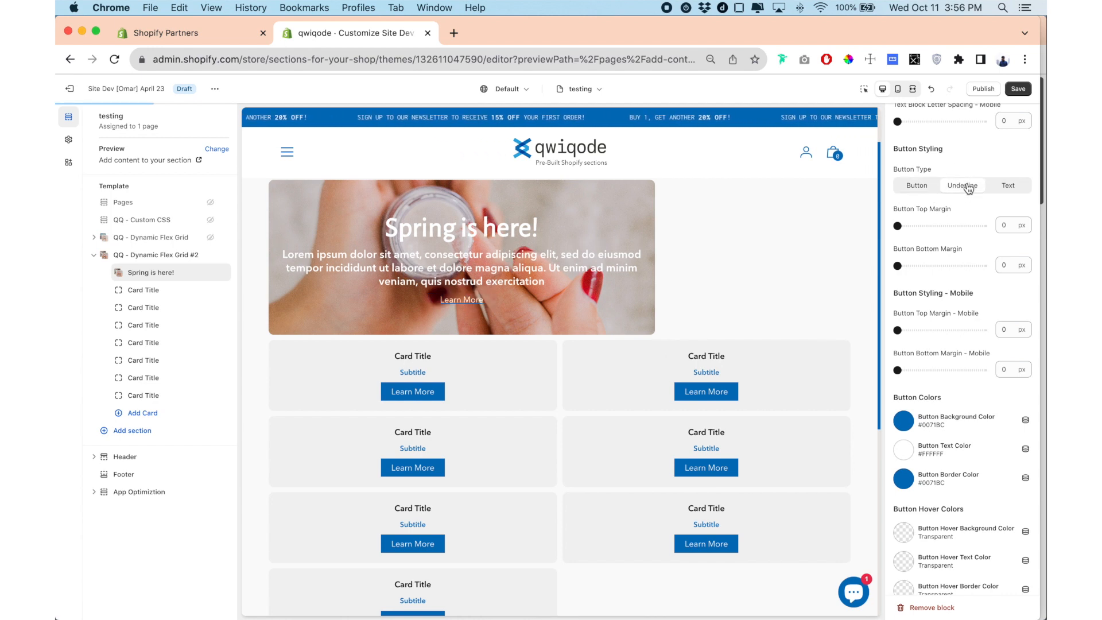
pyautogui.click(1006, 186)
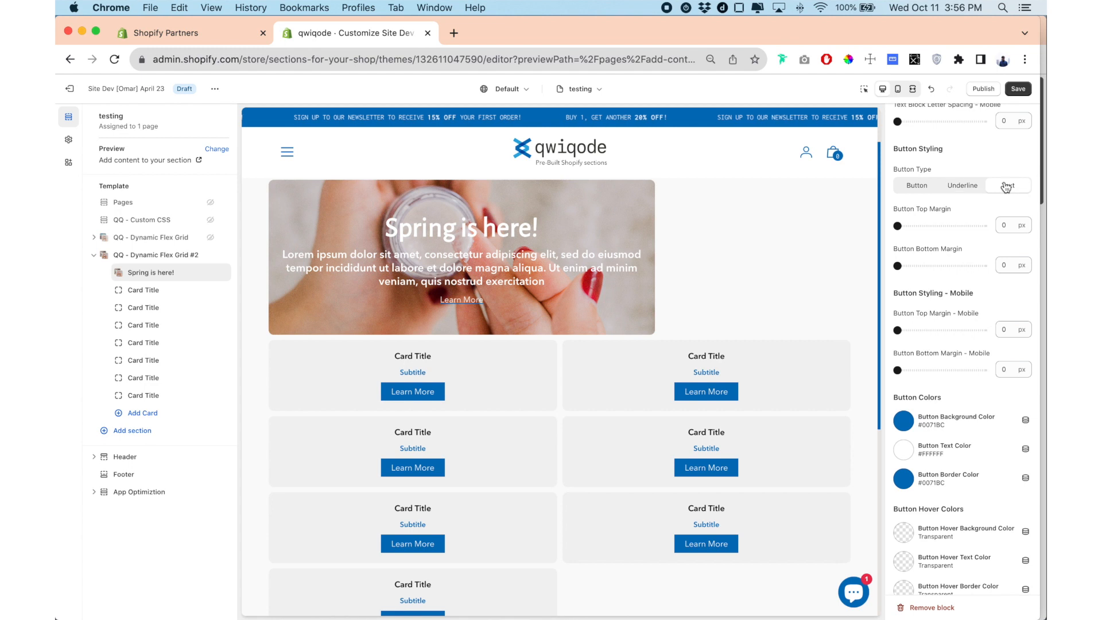
pyautogui.click(921, 186)
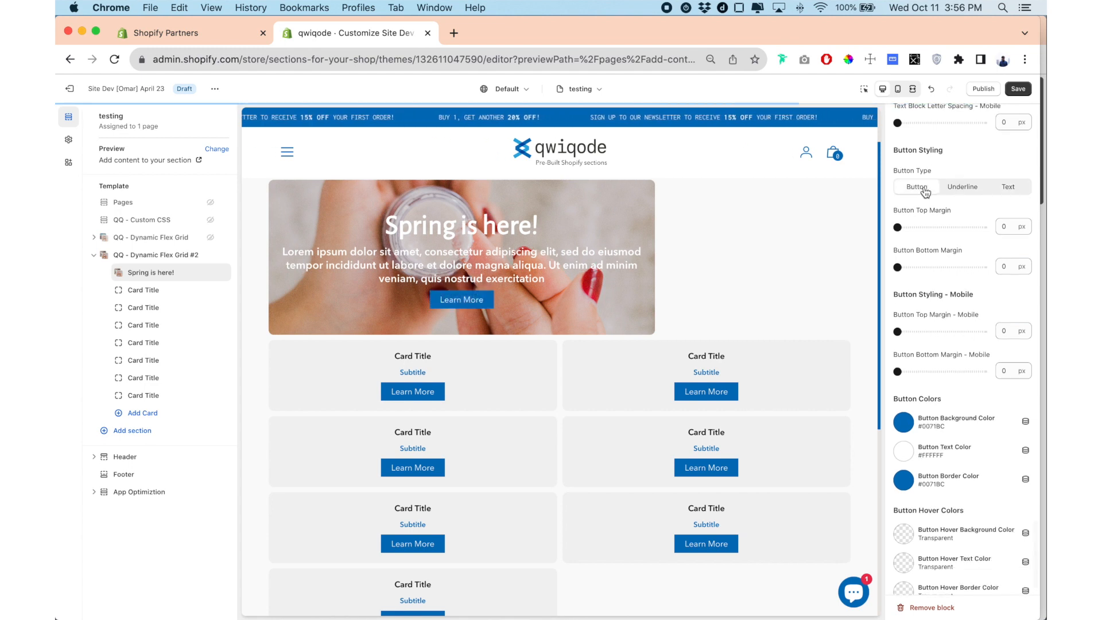
# Set the first card's desktop button top margin to 14 px.
pyautogui.moveTo(902, 232); pyautogui.dragTo(920, 227)
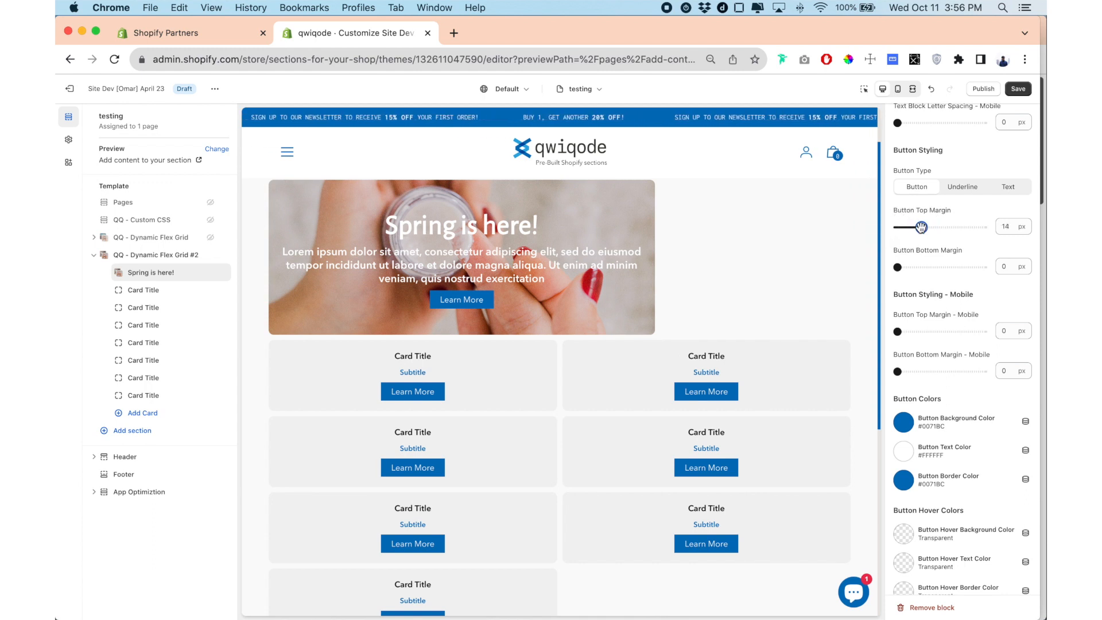
pyautogui.scroll(1, 922, 230)
pyautogui.scroll(-1, 922, 230)
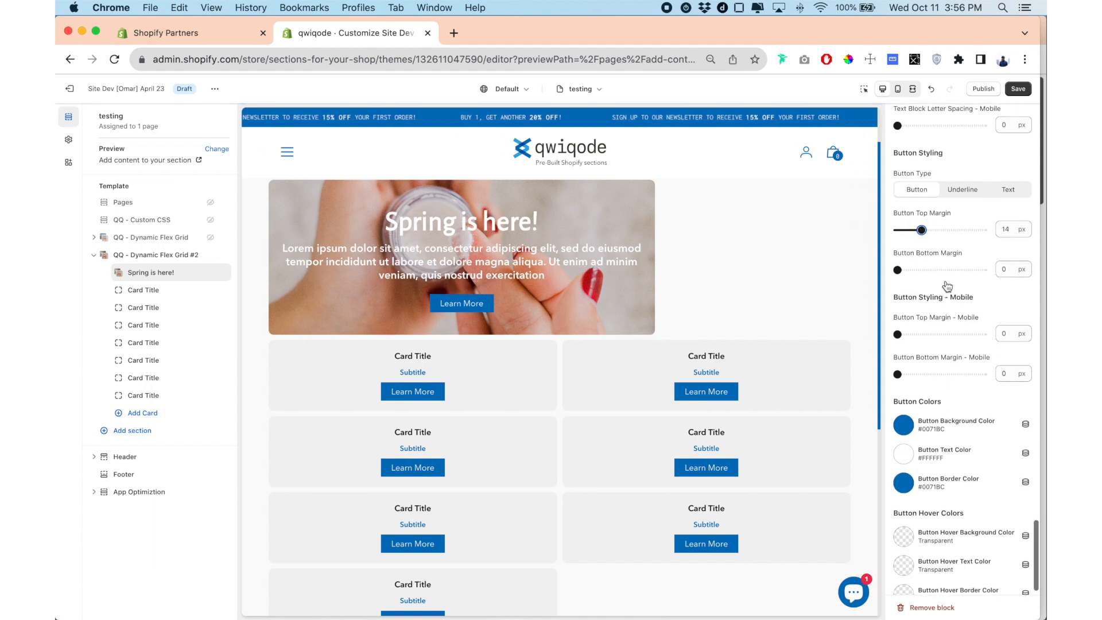
# Change the first card's button background color to black (#000000).
pyautogui.scroll(-1, 912, 286)
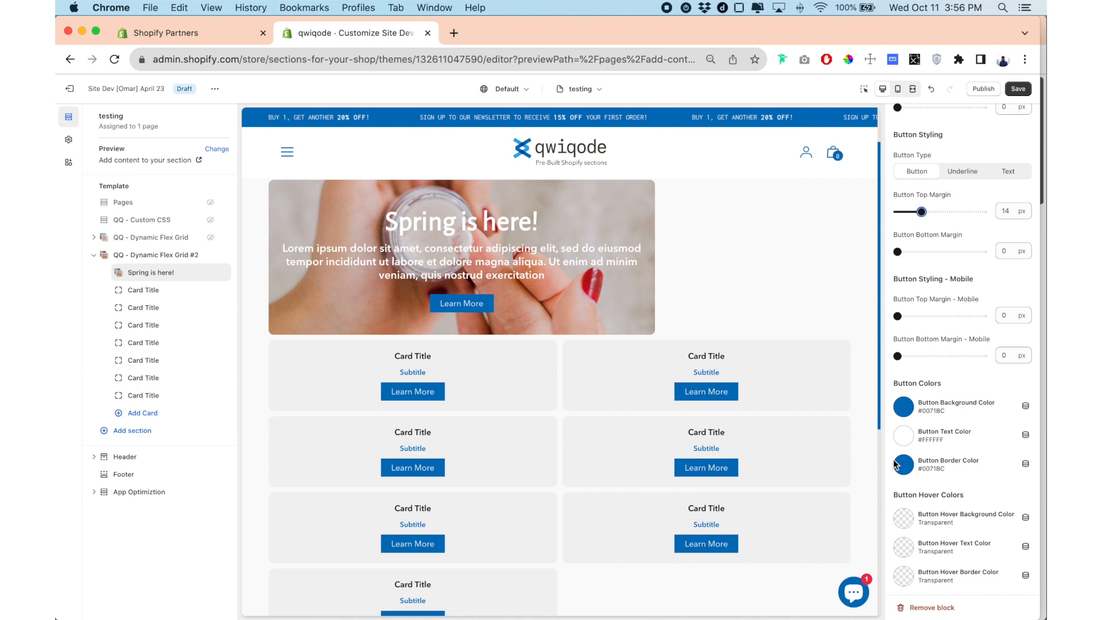
pyautogui.click(904, 408)
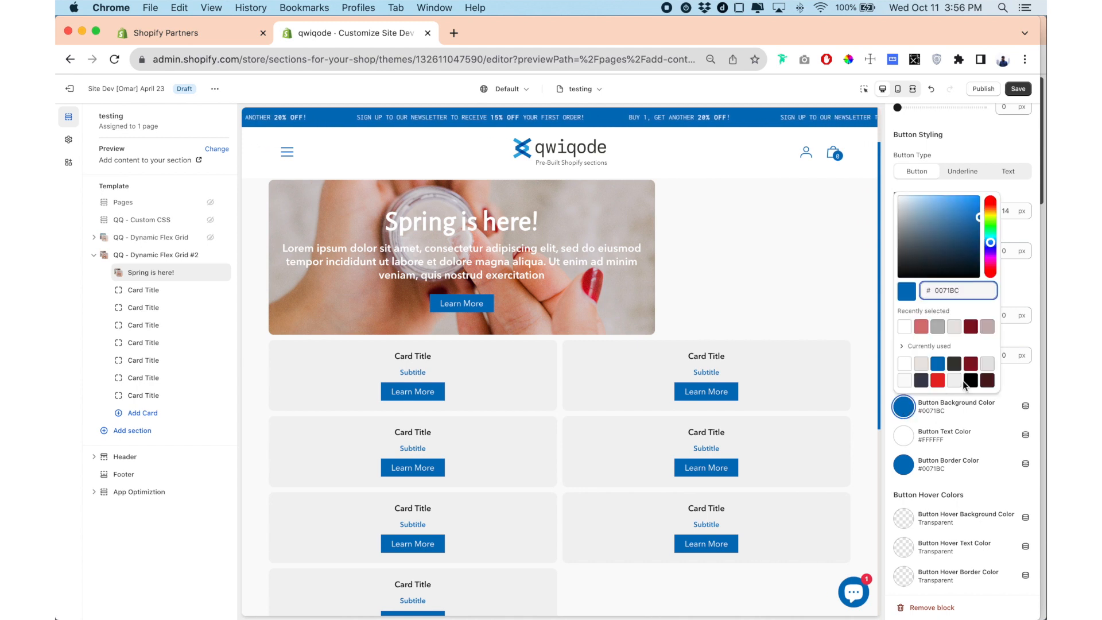
pyautogui.click(970, 380)
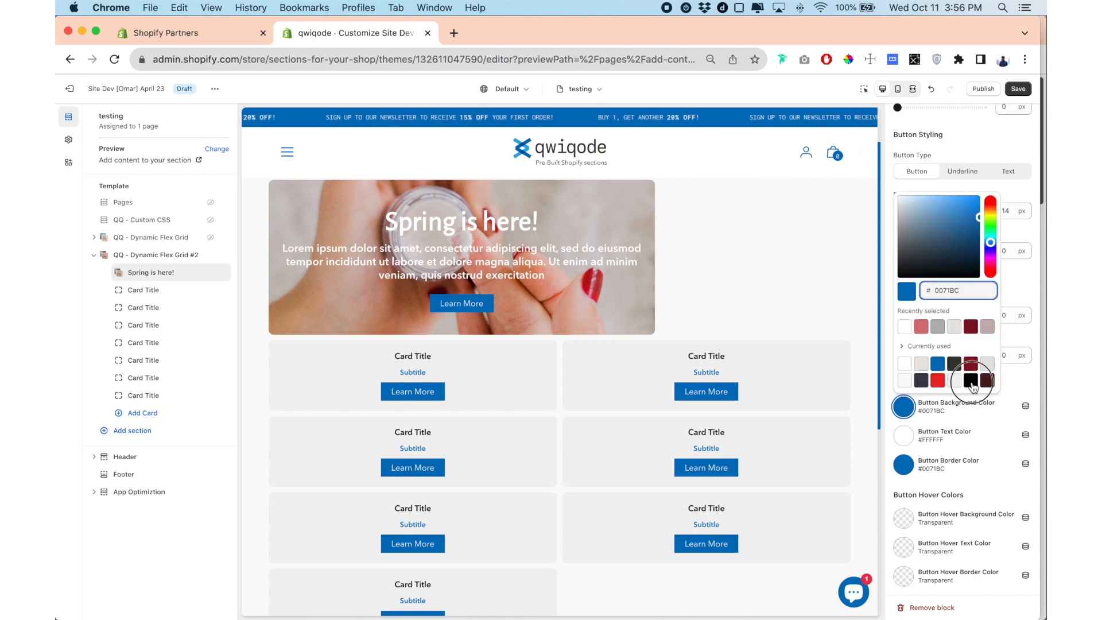
pyautogui.click(884, 425)
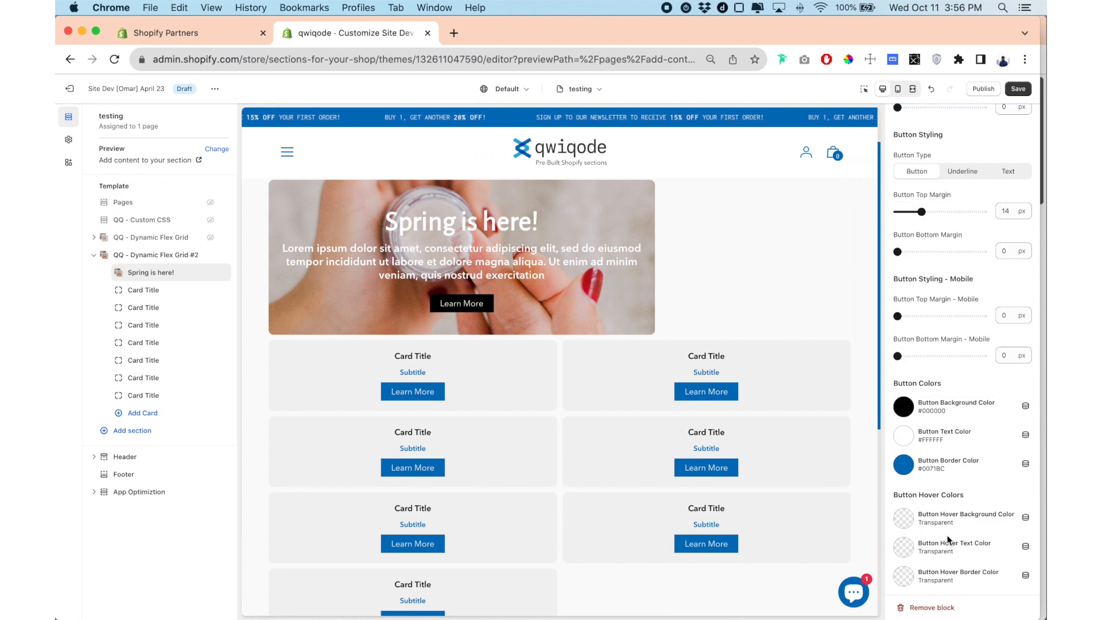
# Set the first card's button hover background color to the blue already used in the theme (#0071BC).
pyautogui.scroll(1, 906, 512)
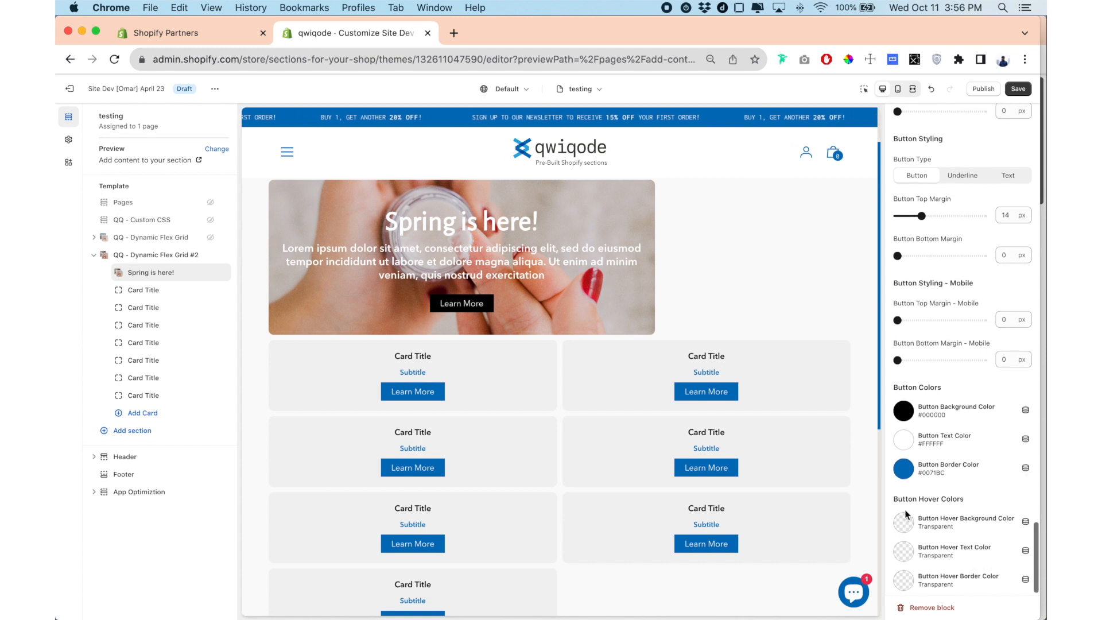
pyautogui.click(904, 522)
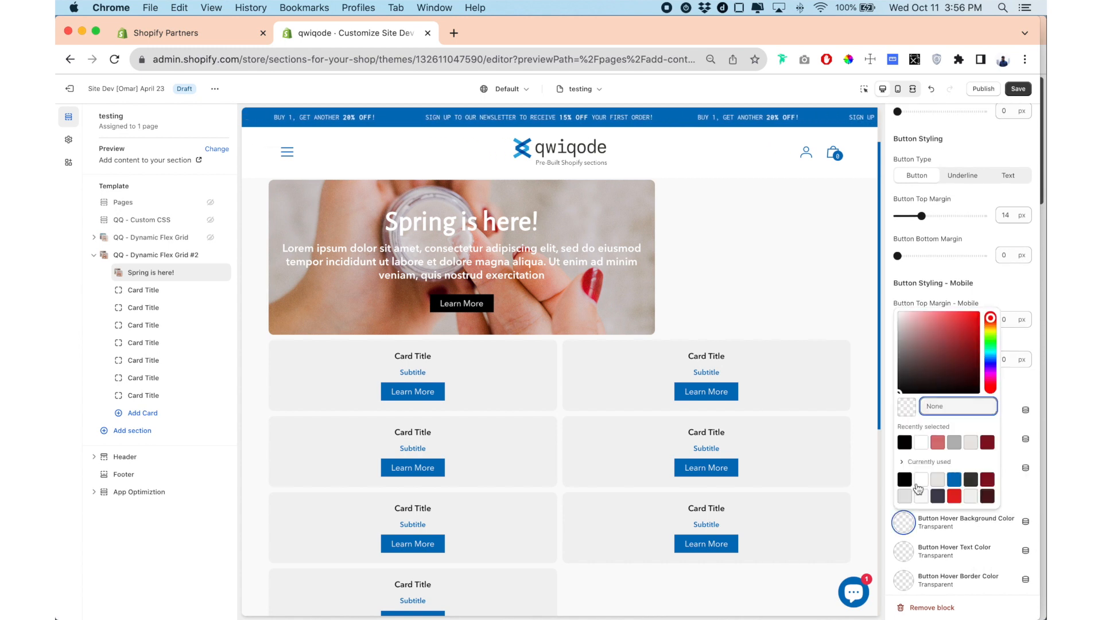
pyautogui.click(954, 481)
pyautogui.click(881, 503)
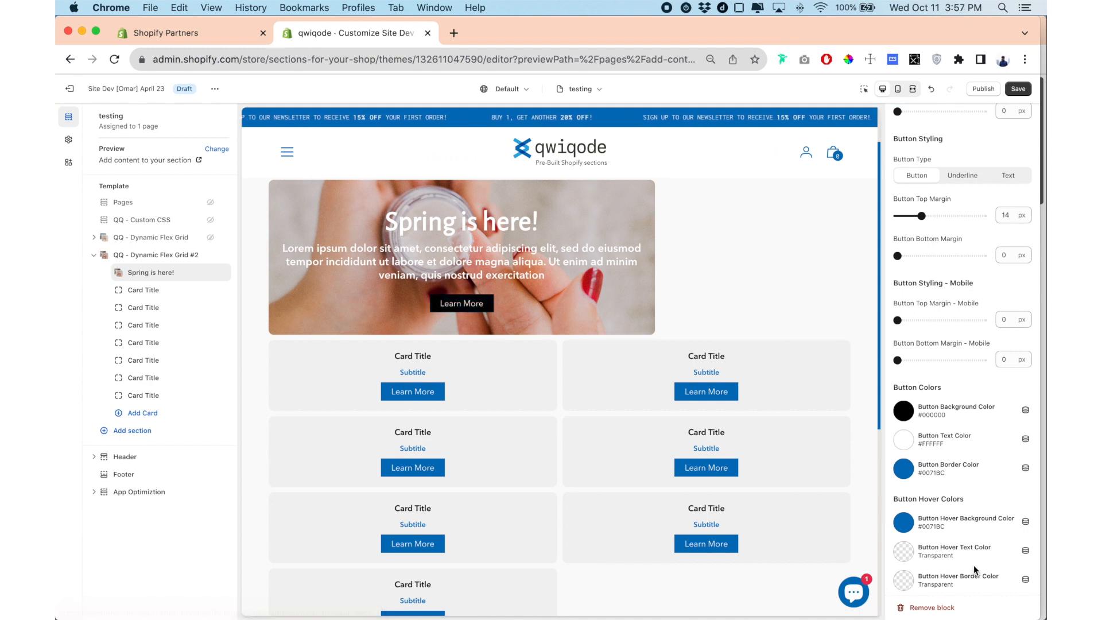
# Set the width of the second card in the grid to 1/3.
pyautogui.scroll(-1, 974, 563)
pyautogui.scroll(15, 957, 527)
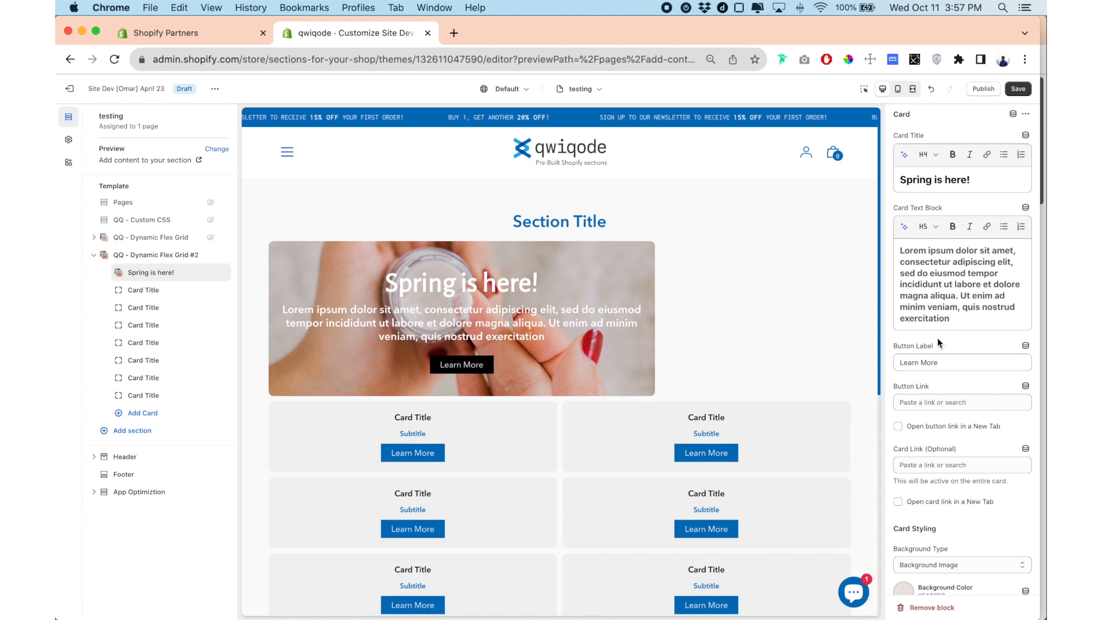
pyautogui.scroll(-10, 937, 344)
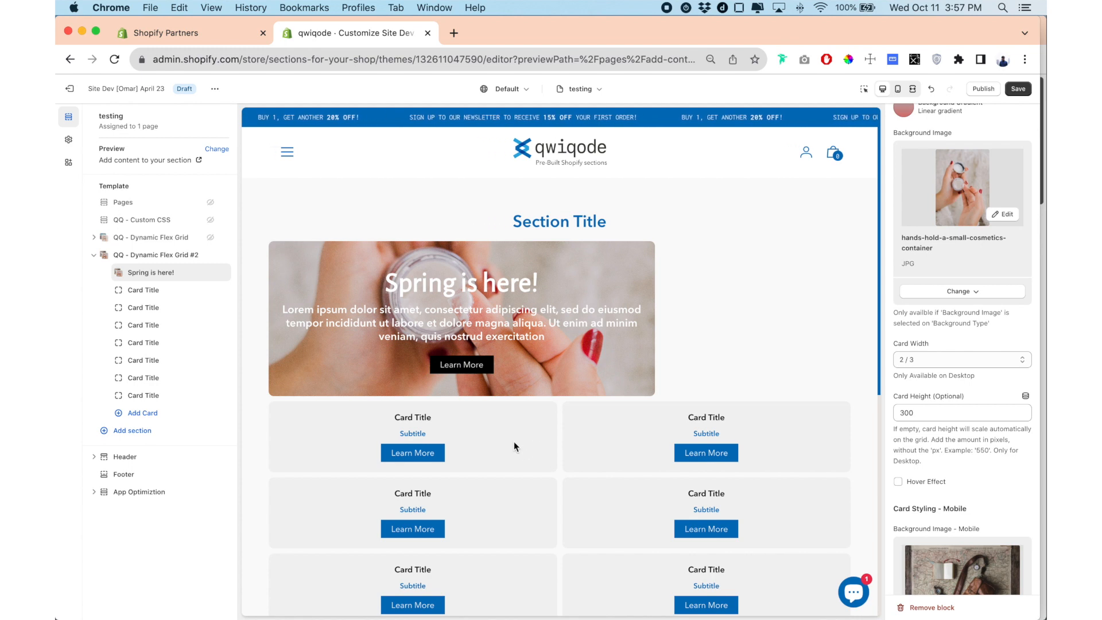
pyautogui.click(142, 291)
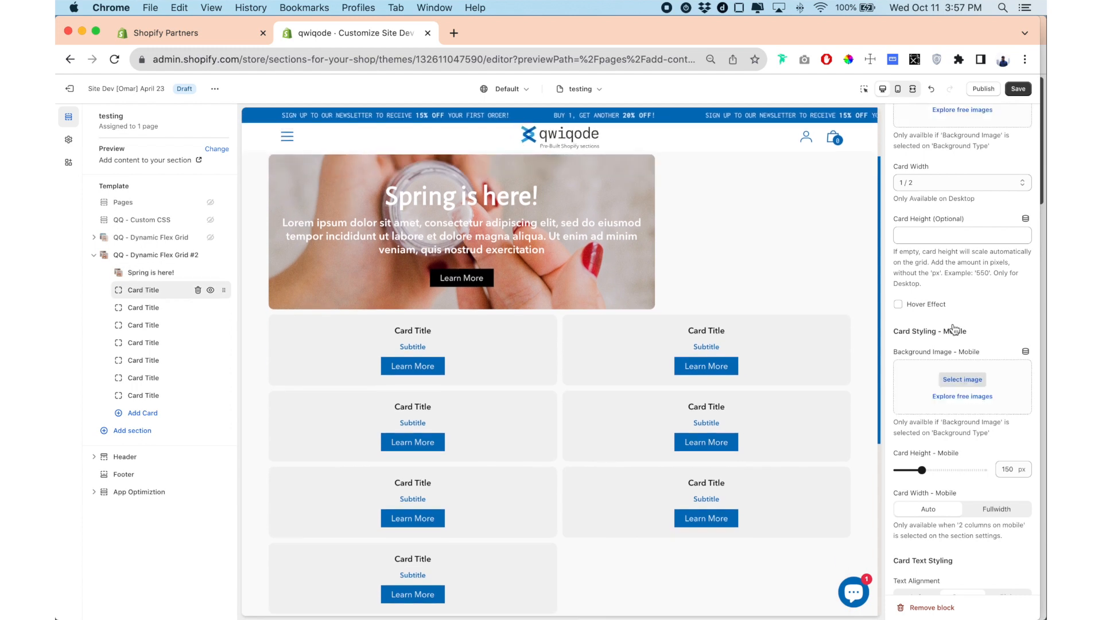
pyautogui.scroll(5, 935, 333)
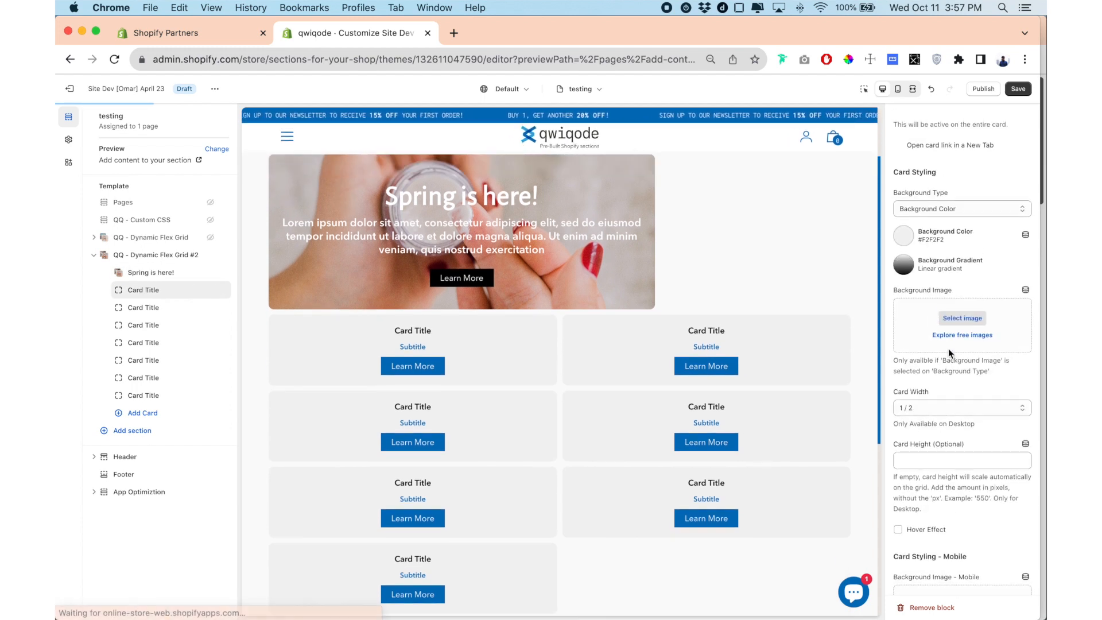
pyautogui.click(926, 406)
pyautogui.press('Escape')
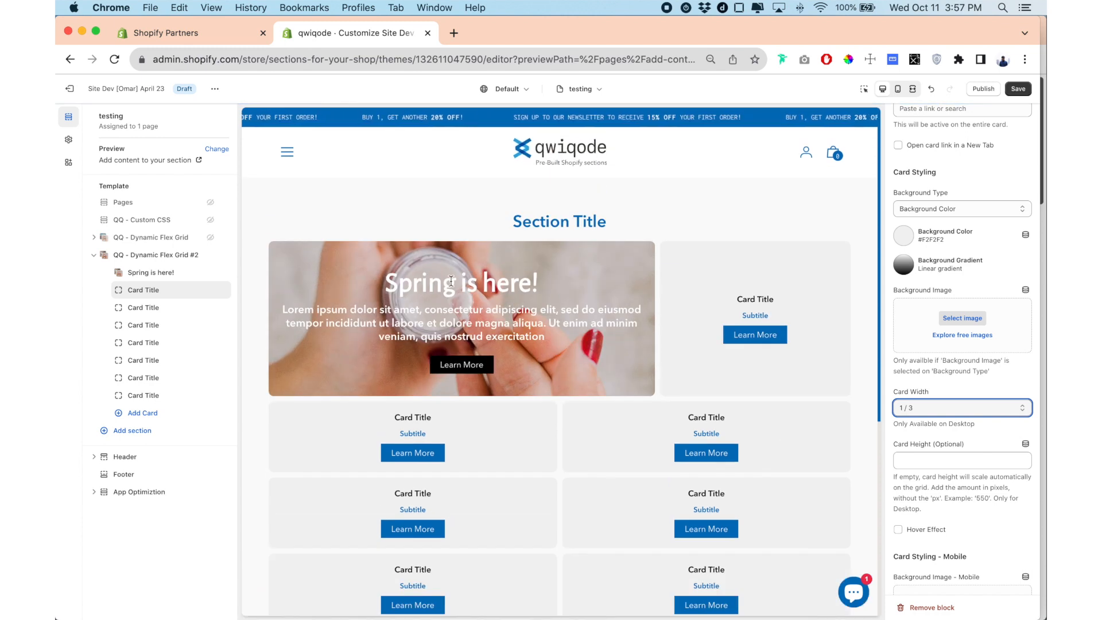
# Give the remaining cards their background colors and images, with the sixth card at Fullwidth and the last three at 1/3 width.
pyautogui.click(796, 273)
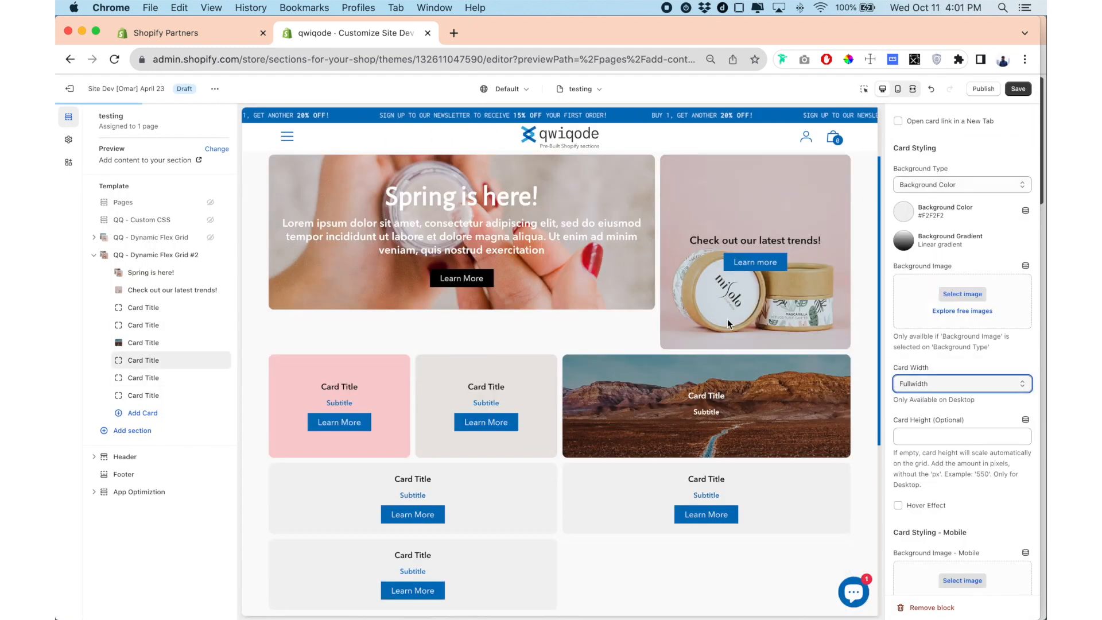
pyautogui.click(778, 551)
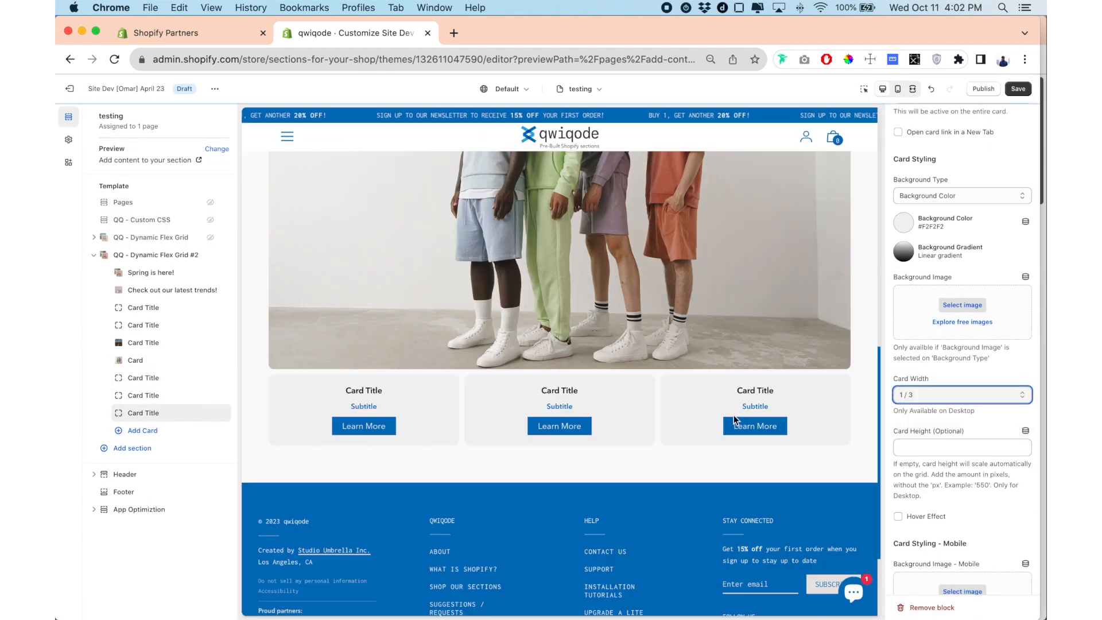
pyautogui.click(912, 310)
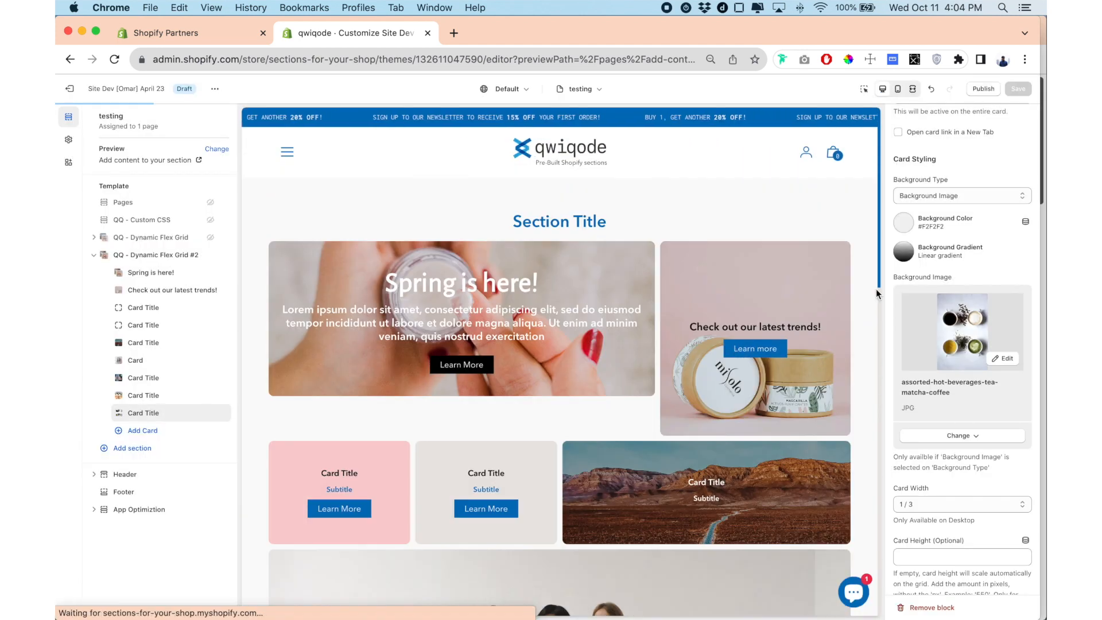
# Review the grid layout in the preview from the section title down to the last row of cards.
pyautogui.scroll(-15, 777, 308)
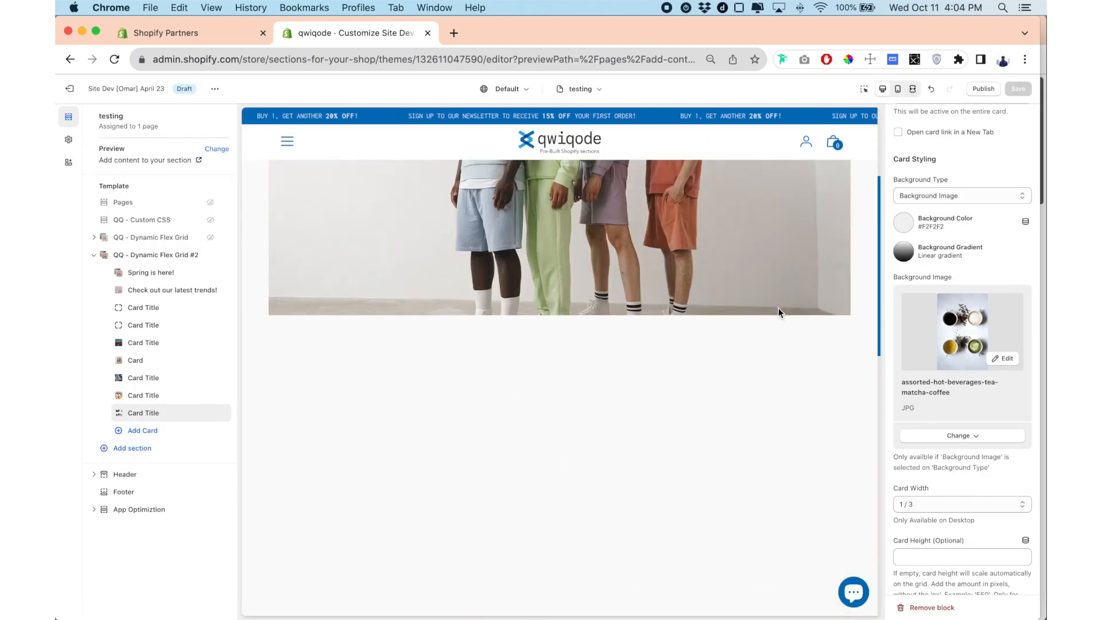
pyautogui.scroll(15, 778, 308)
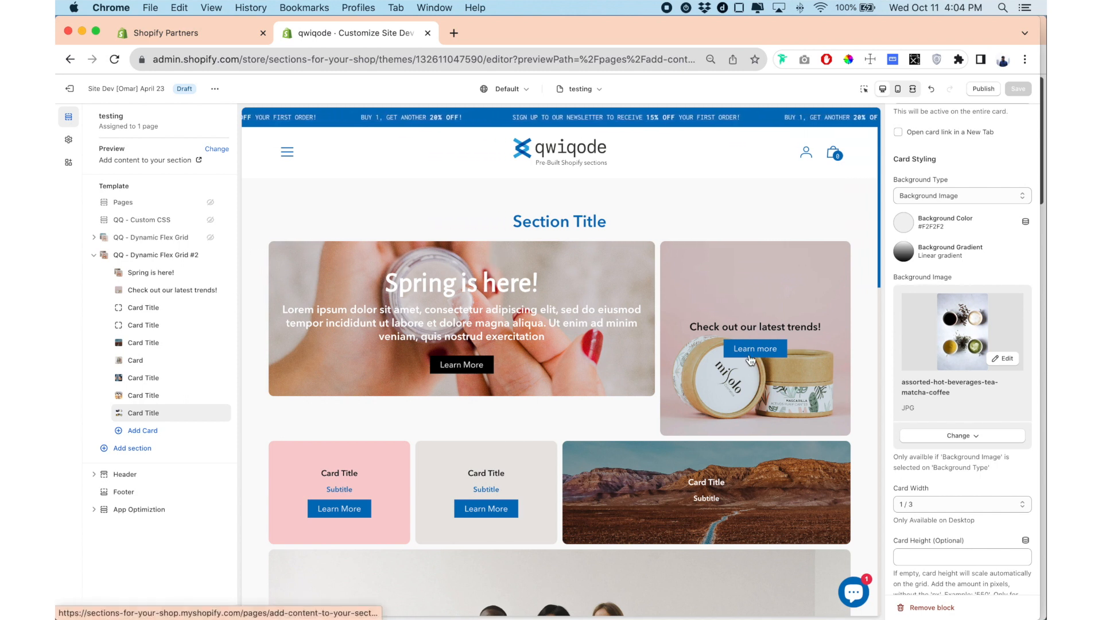
pyautogui.scroll(-5, 349, 454)
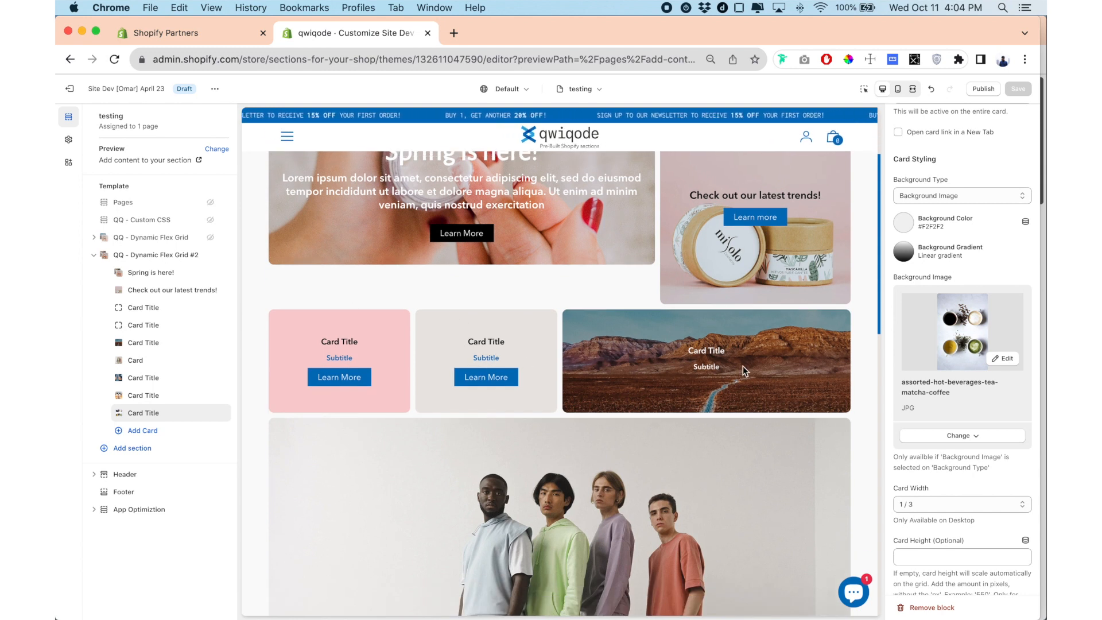
pyautogui.scroll(-8, 743, 370)
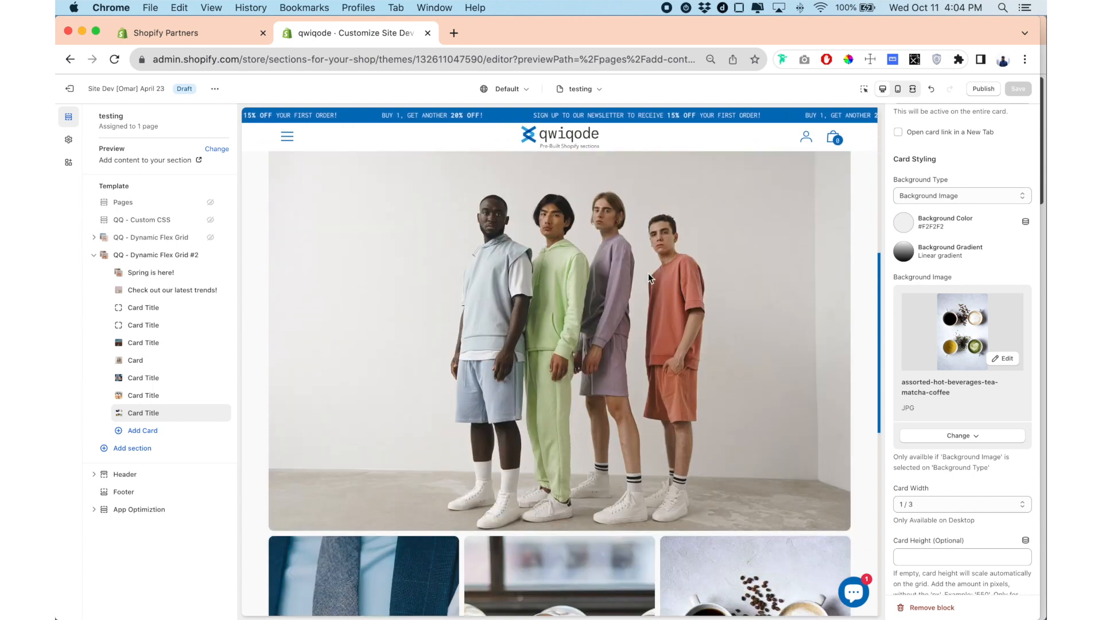
pyautogui.scroll(-7, 615, 342)
pyautogui.scroll(-5, 615, 342)
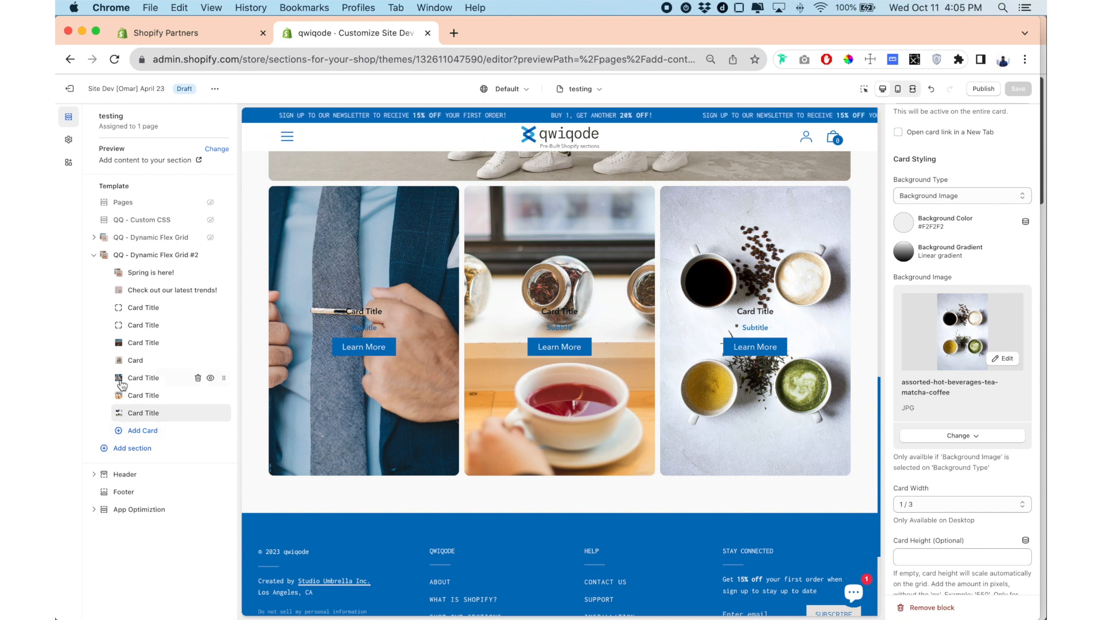
# Check the background image and width settings of the first two cards in the last row.
pyautogui.click(146, 378)
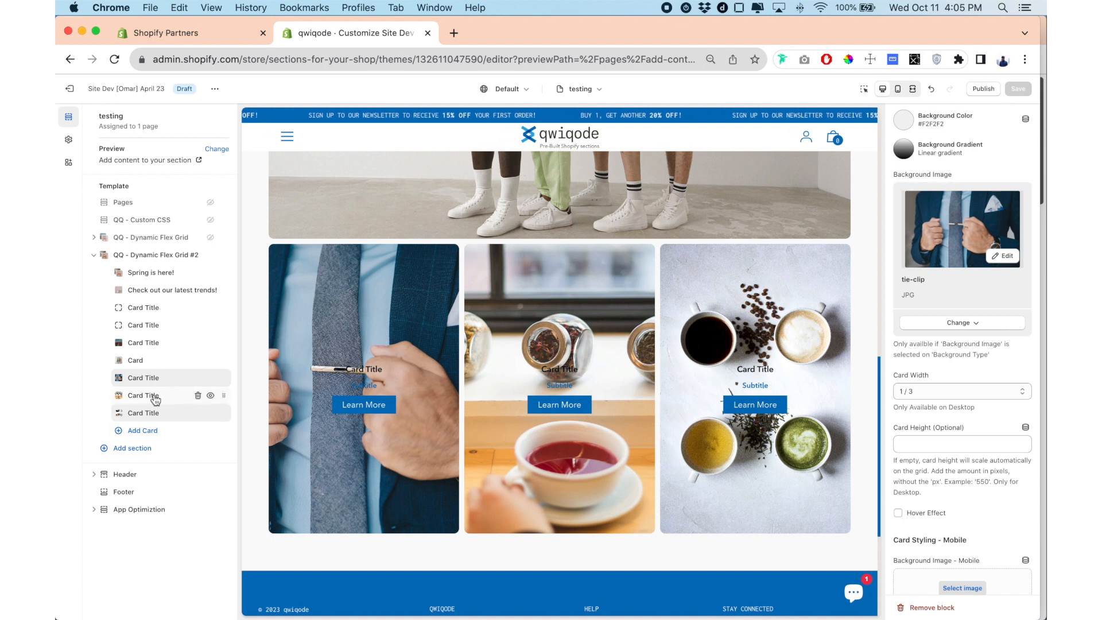
pyautogui.click(152, 396)
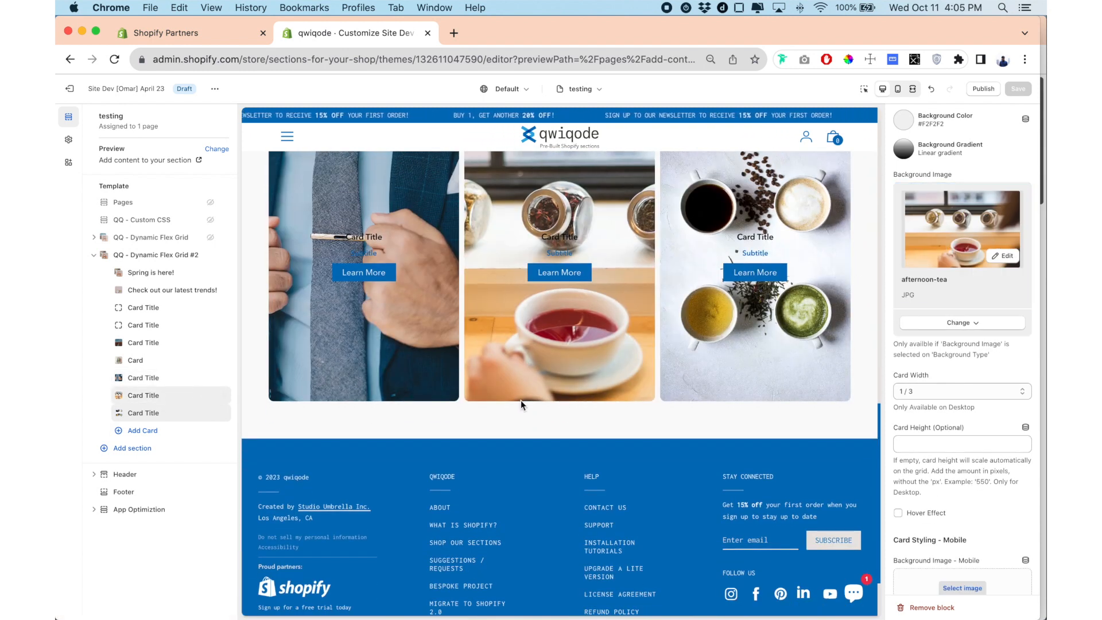
pyautogui.scroll(3, 518, 398)
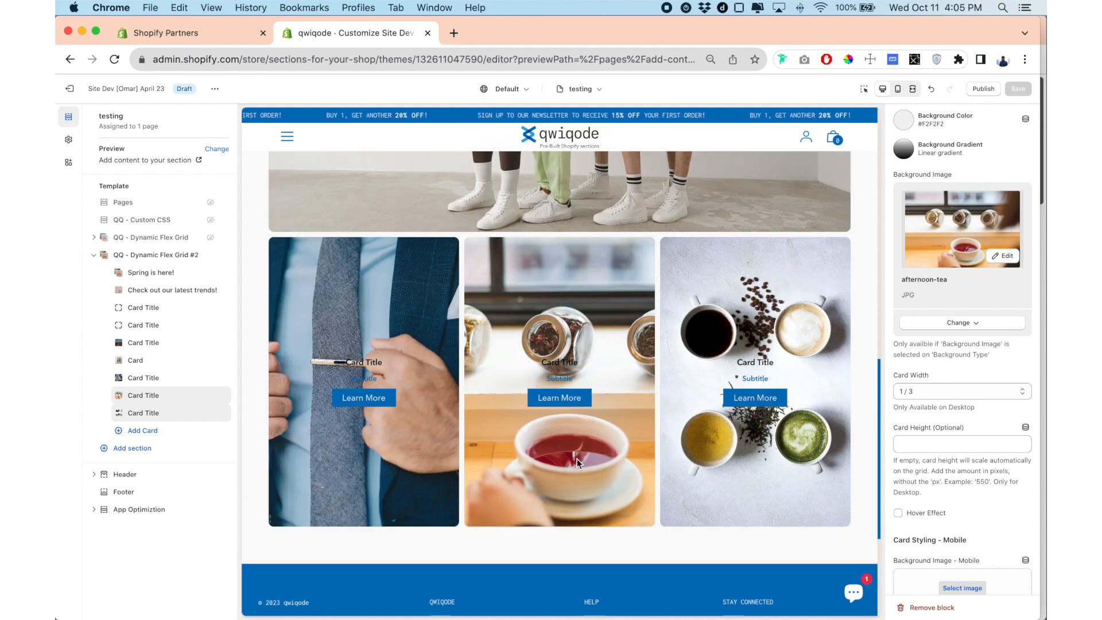
# Set the desktop card height of the last card, with the assorted hot beverages image, to 380.
pyautogui.click(144, 414)
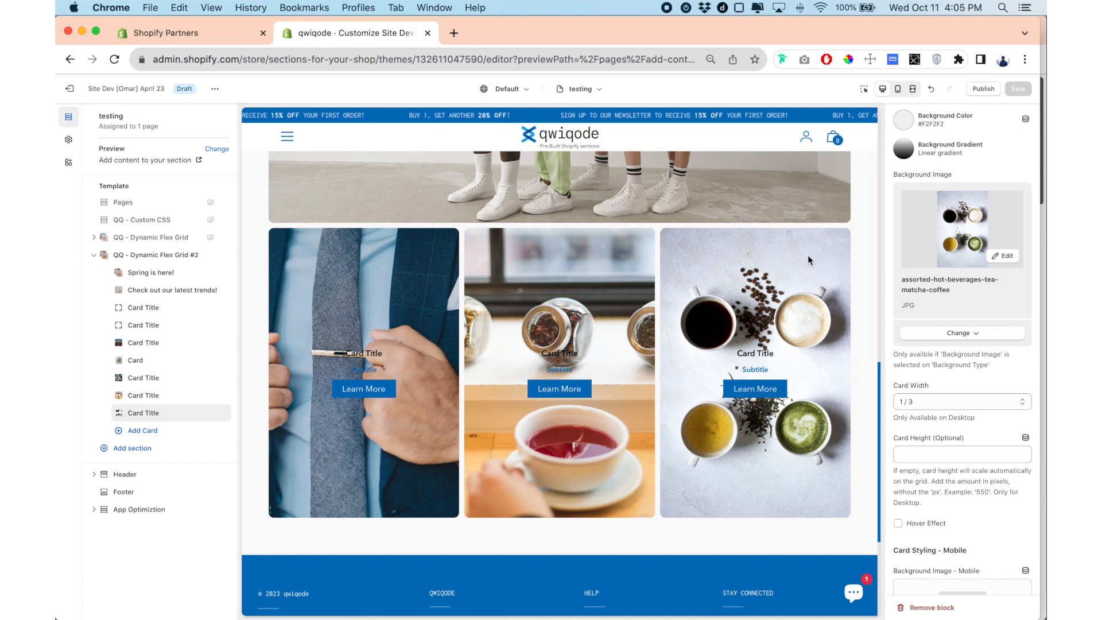
pyautogui.scroll(-1, 836, 269)
pyautogui.click(963, 457)
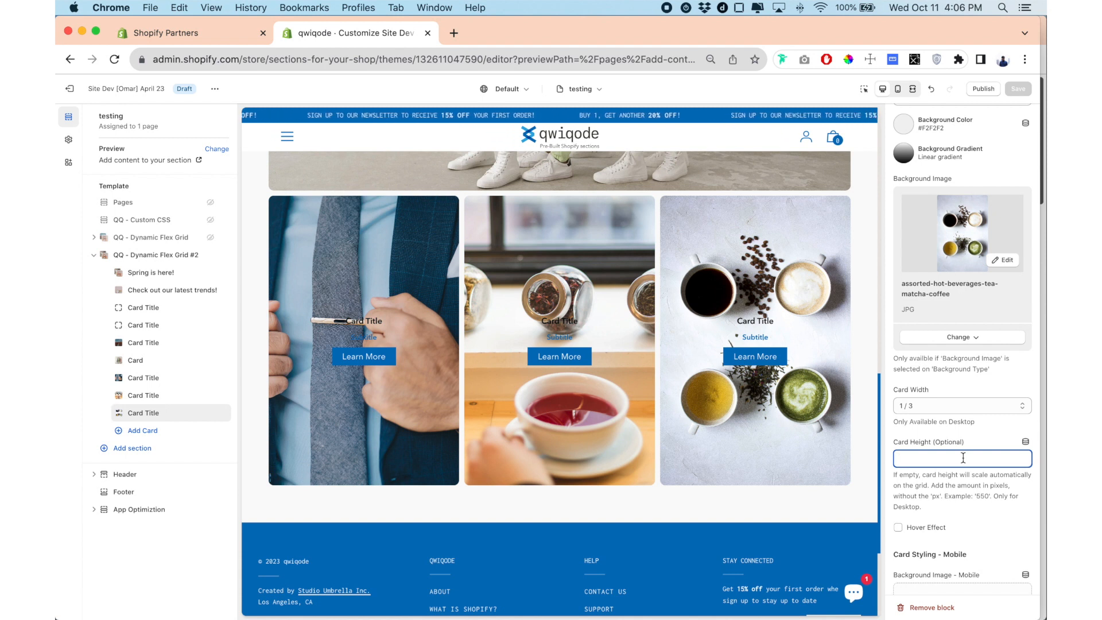
pyautogui.write('380')
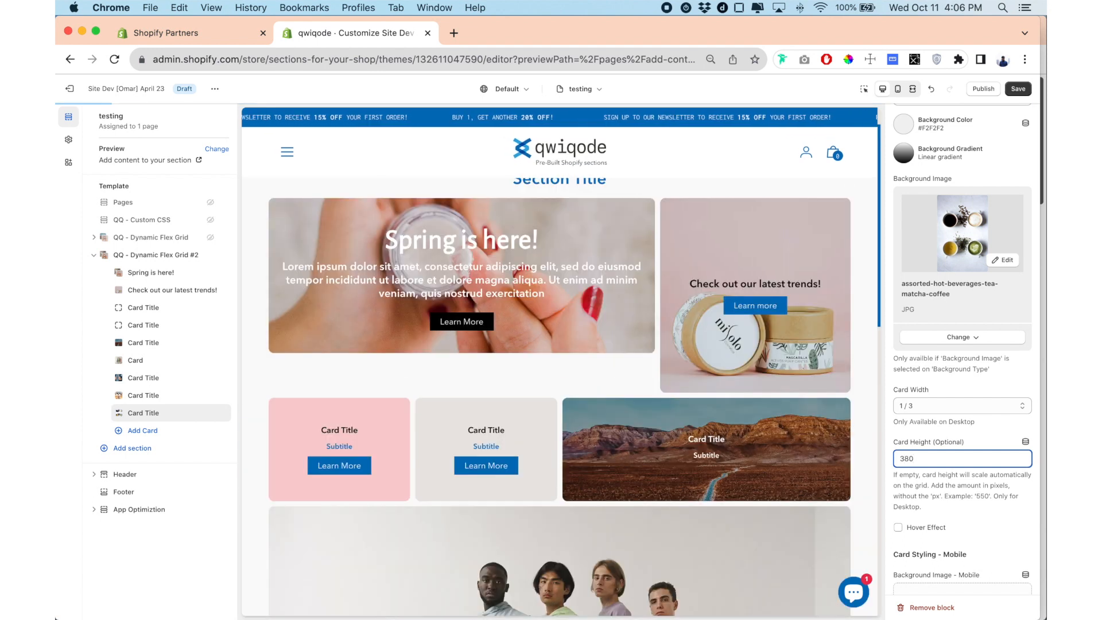
# Set the desktop card height of the last card, with the assorted hot beverages image, to 180.
pyautogui.scroll(-12, 806, 446)
pyautogui.scroll(2, 807, 450)
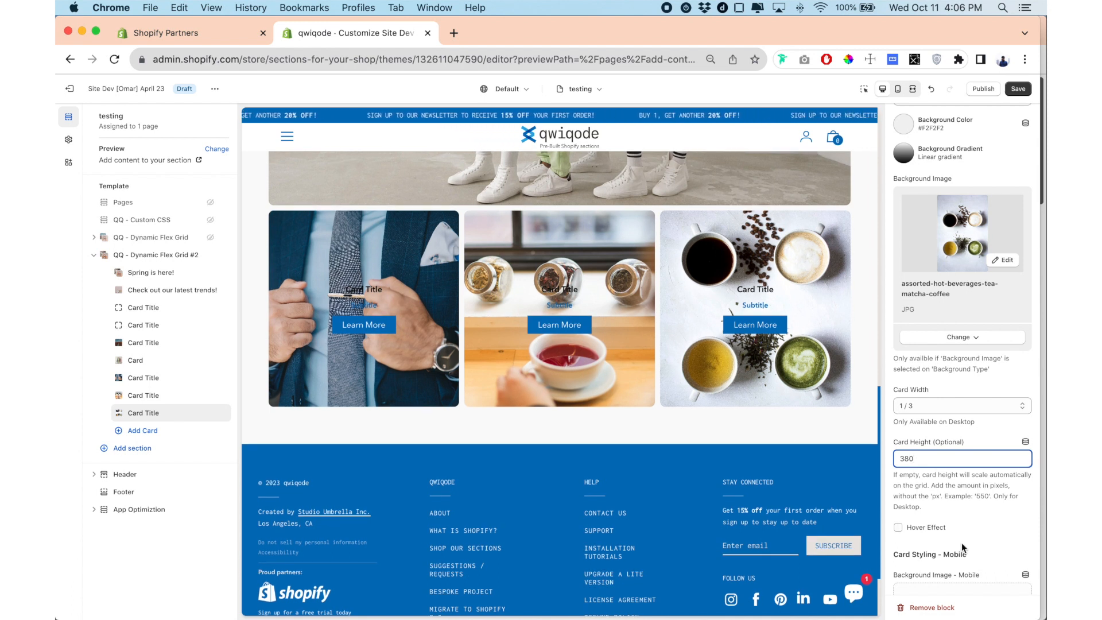
pyautogui.moveTo(912, 459); pyautogui.dragTo(884, 462)
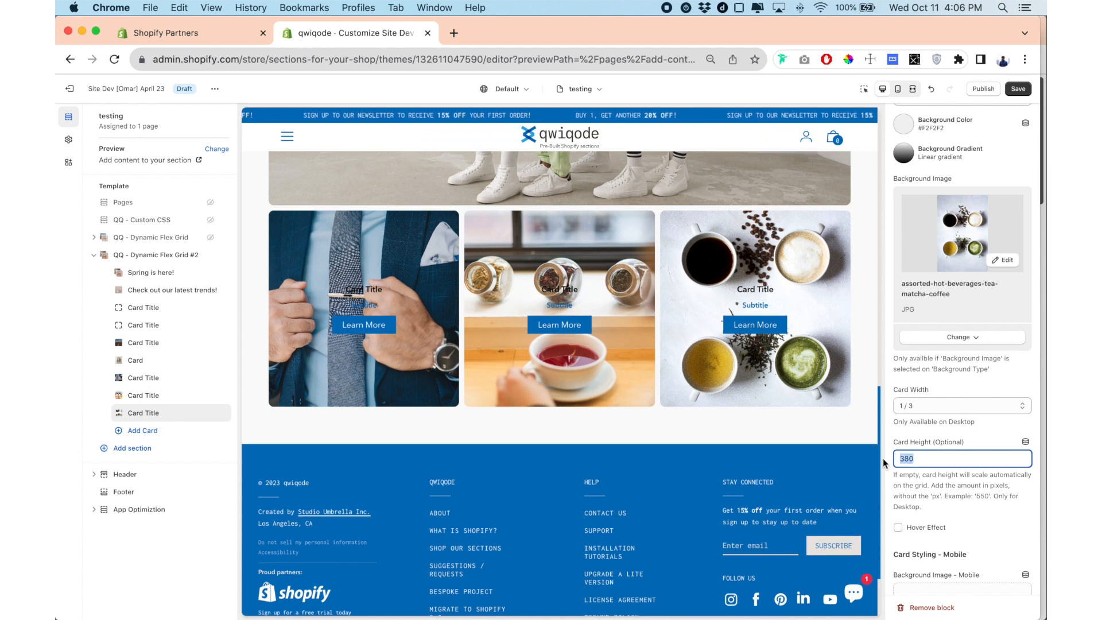
pyautogui.write('180')
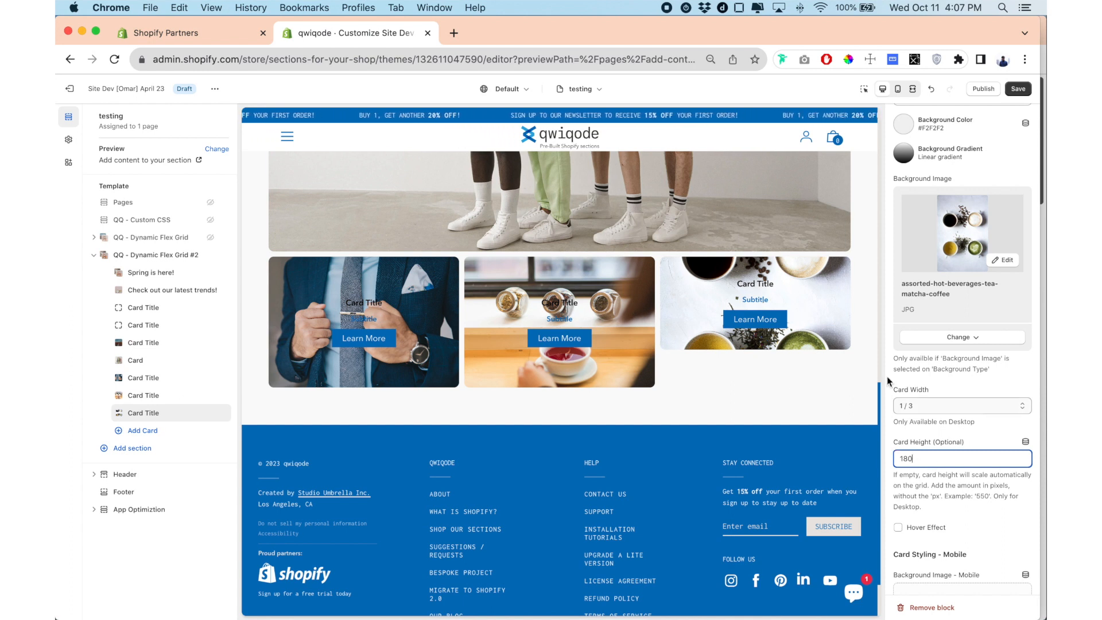
pyautogui.click(254, 359)
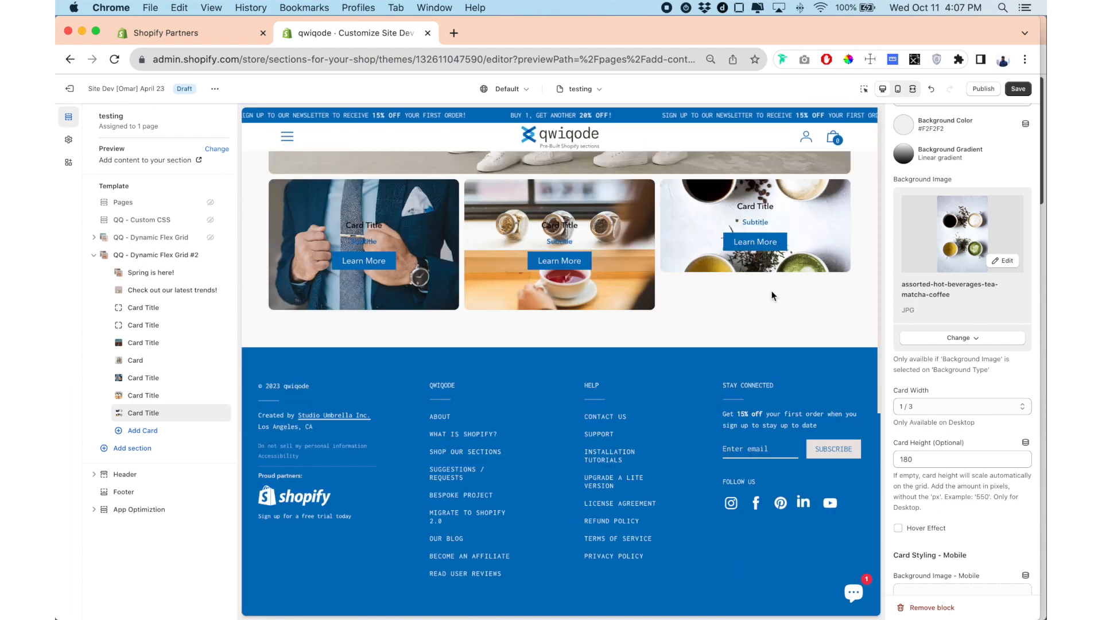
# Clear the desktop card height of the last card so it scales automatically with its row.
pyautogui.doubleClick(922, 457)
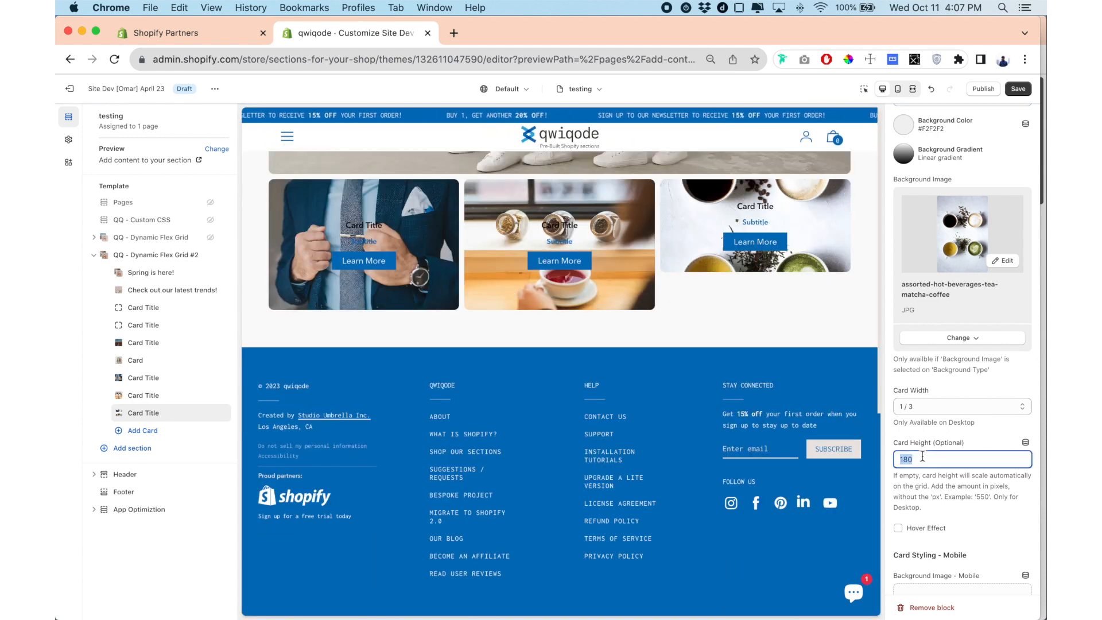
pyautogui.press('BackSpace')
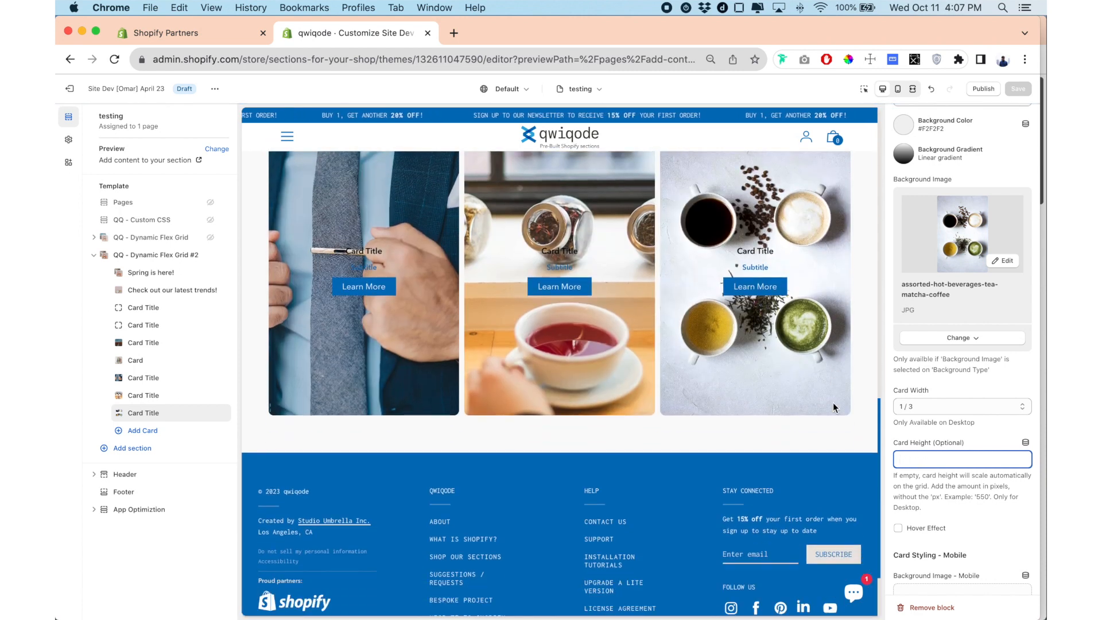
pyautogui.scroll(1, 833, 407)
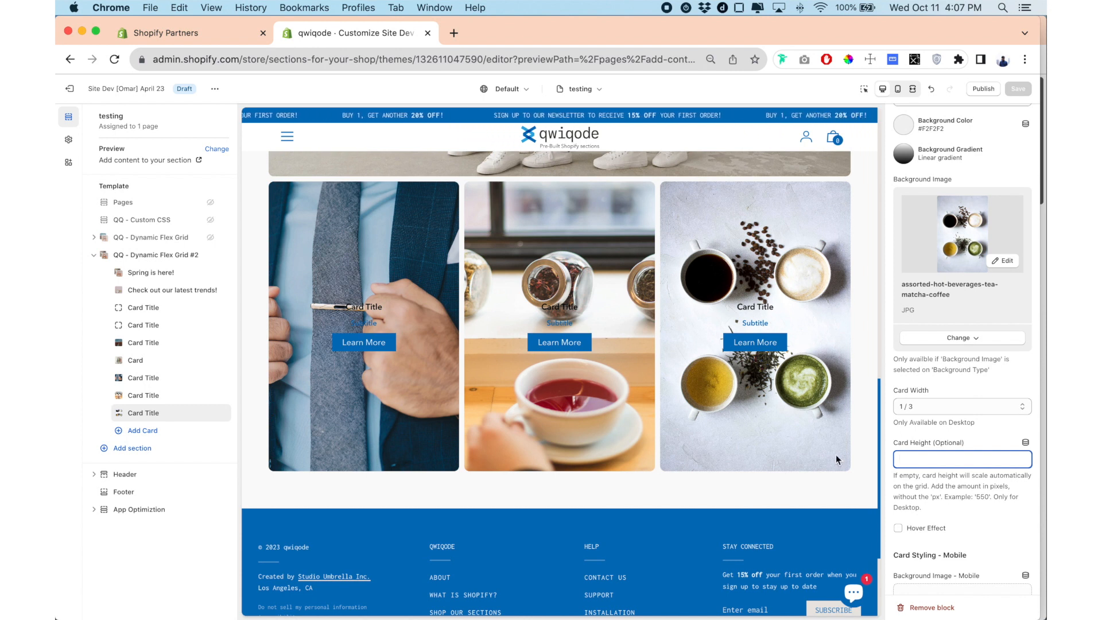
pyautogui.scroll(15, 740, 401)
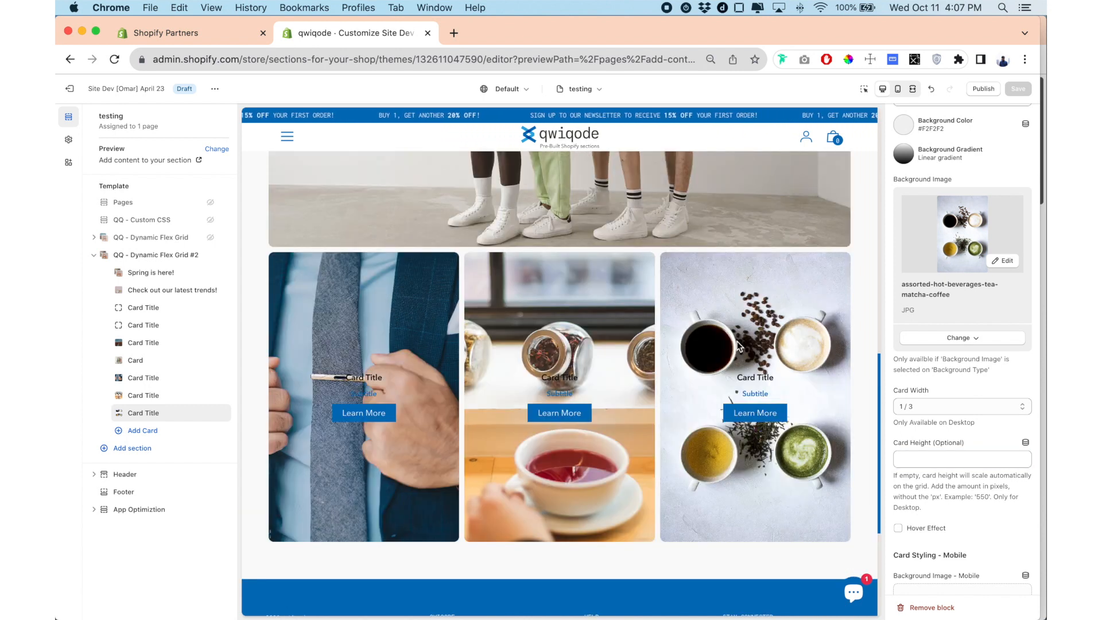
pyautogui.scroll(-2, 737, 345)
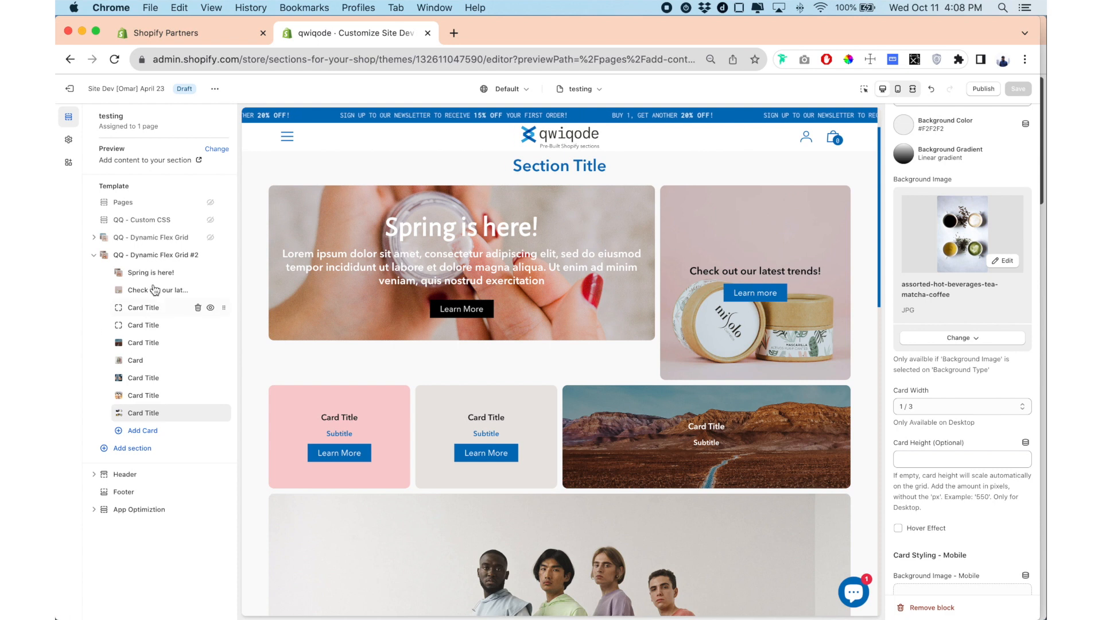
# Clear the desktop card height of the "Spring is here!" card.
pyautogui.click(549, 266)
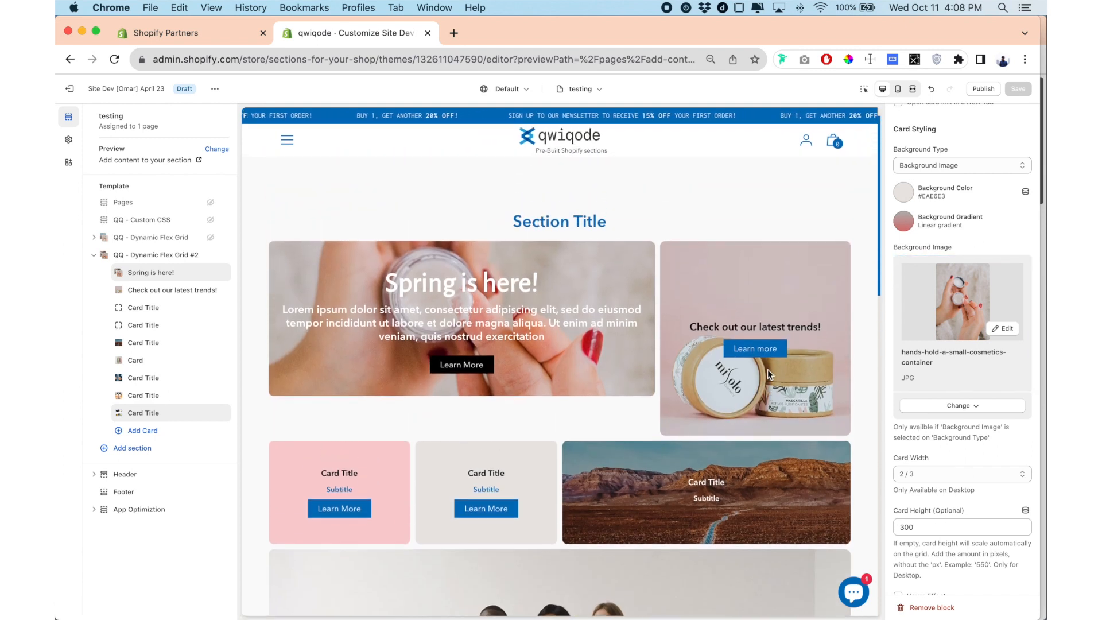
pyautogui.scroll(-10, 582, 290)
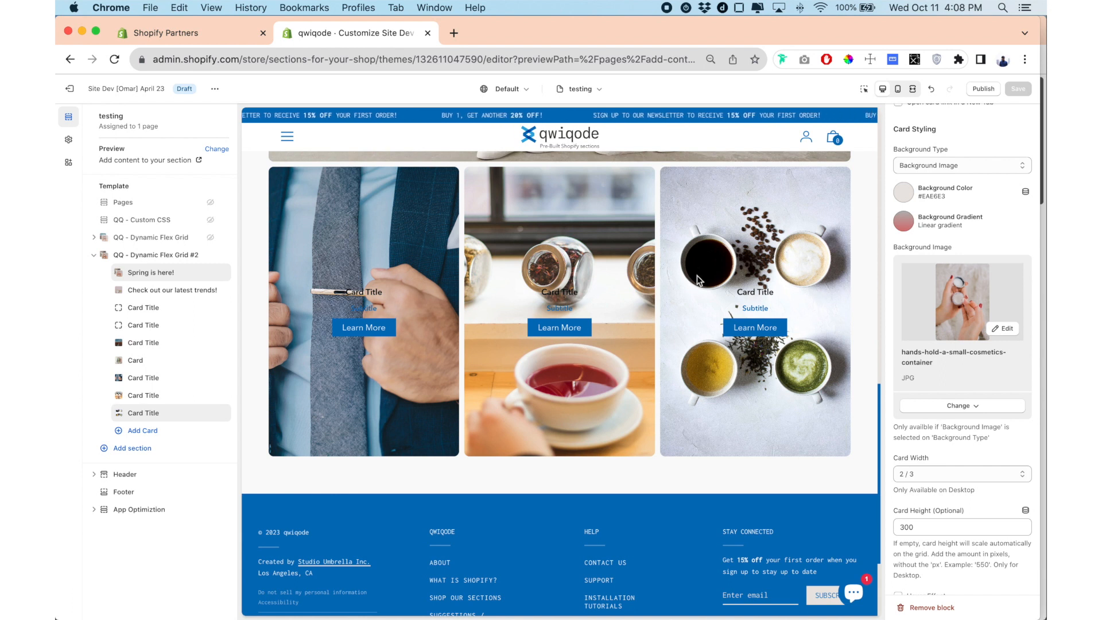
pyautogui.scroll(10, 712, 278)
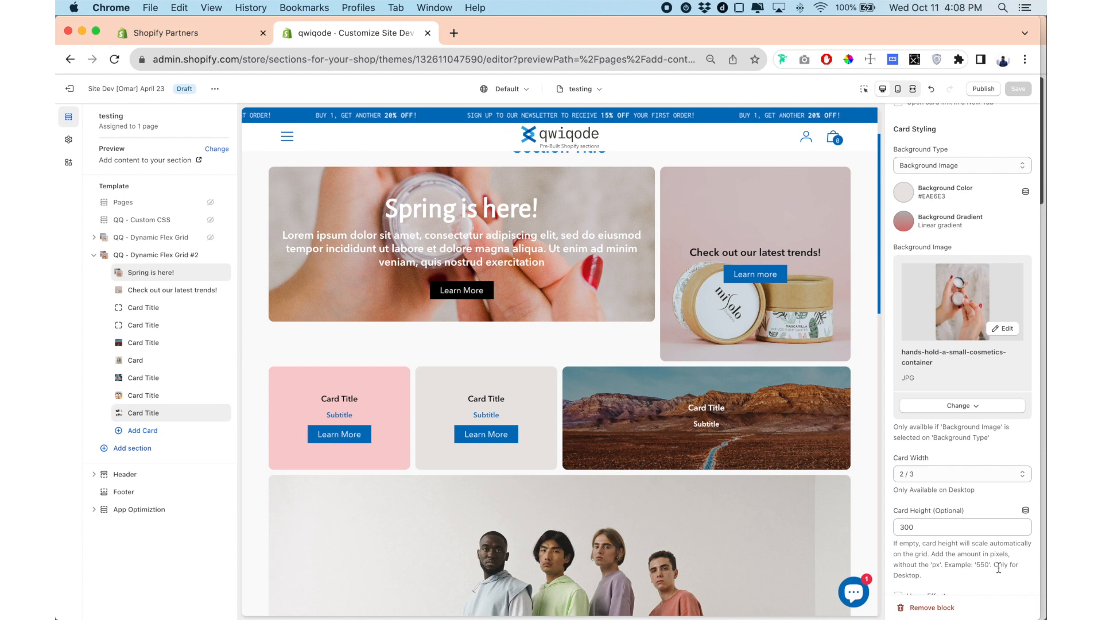
pyautogui.doubleClick(946, 528)
pyautogui.press('BackSpace')
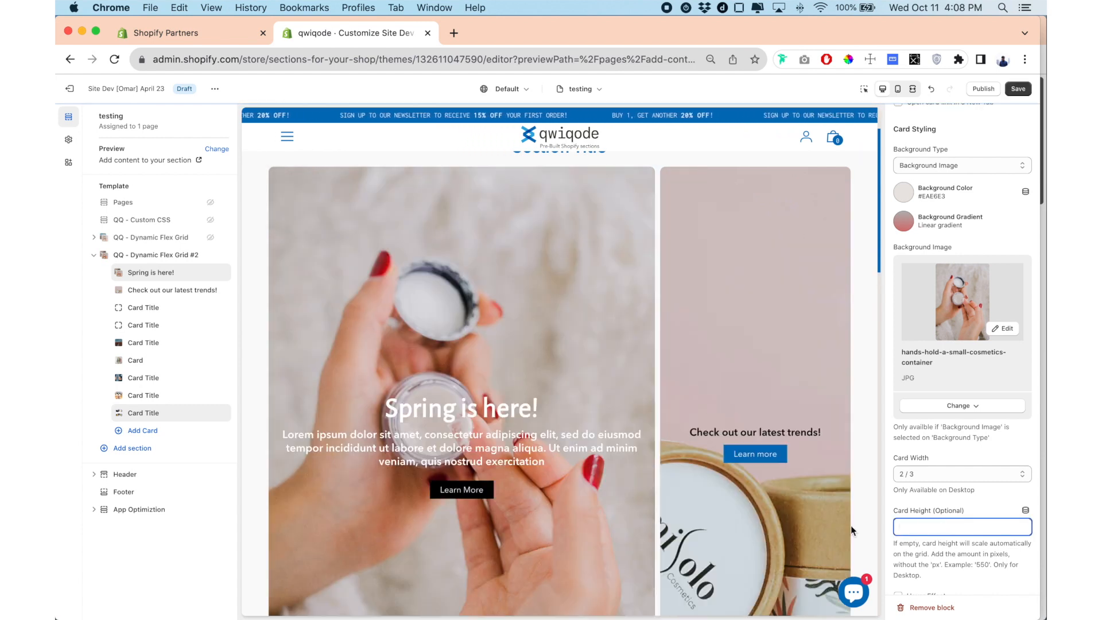
# Examine how the two cards in the first row of the grid scale in the preview.
pyautogui.scroll(-1, 699, 392)
pyautogui.scroll(-4, 698, 393)
pyautogui.scroll(3, 698, 392)
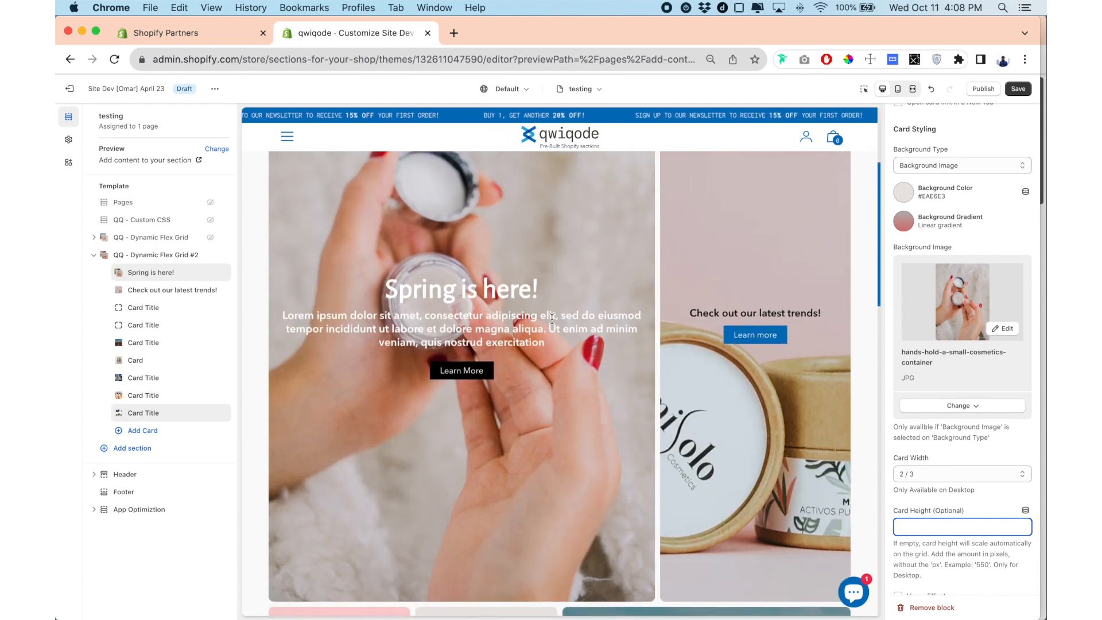
pyautogui.scroll(3, 552, 315)
pyautogui.scroll(-3, 552, 315)
pyautogui.scroll(3, 552, 314)
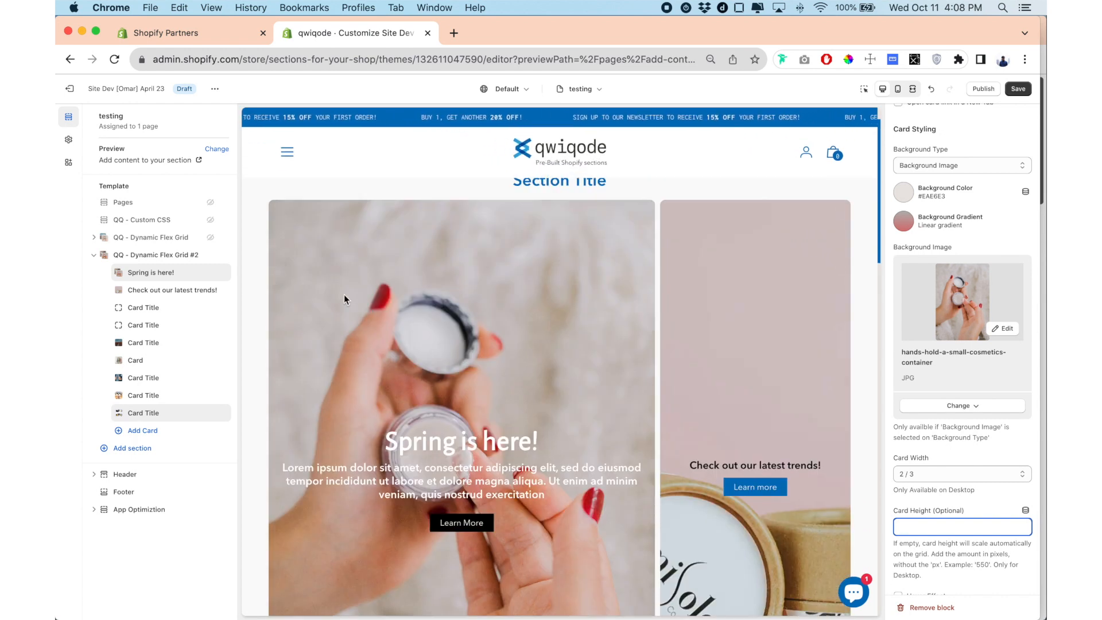
pyautogui.scroll(-2, 435, 303)
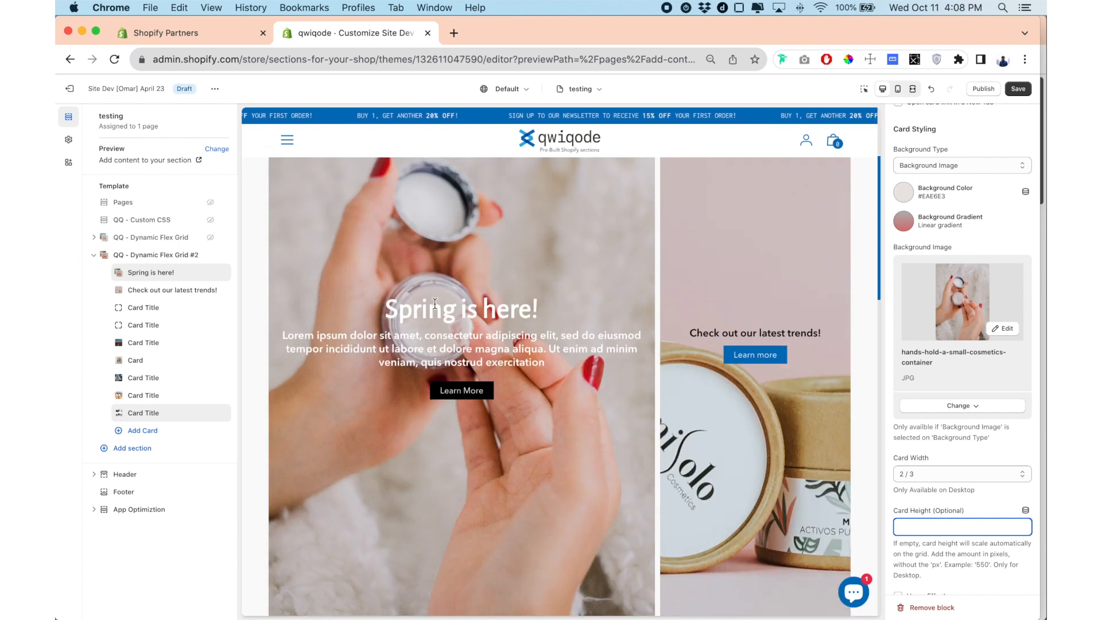
pyautogui.scroll(3, 435, 302)
# Try a desktop card height of 300 on the "Check out our latest trends!" card and clear the value again.
pyautogui.click(158, 293)
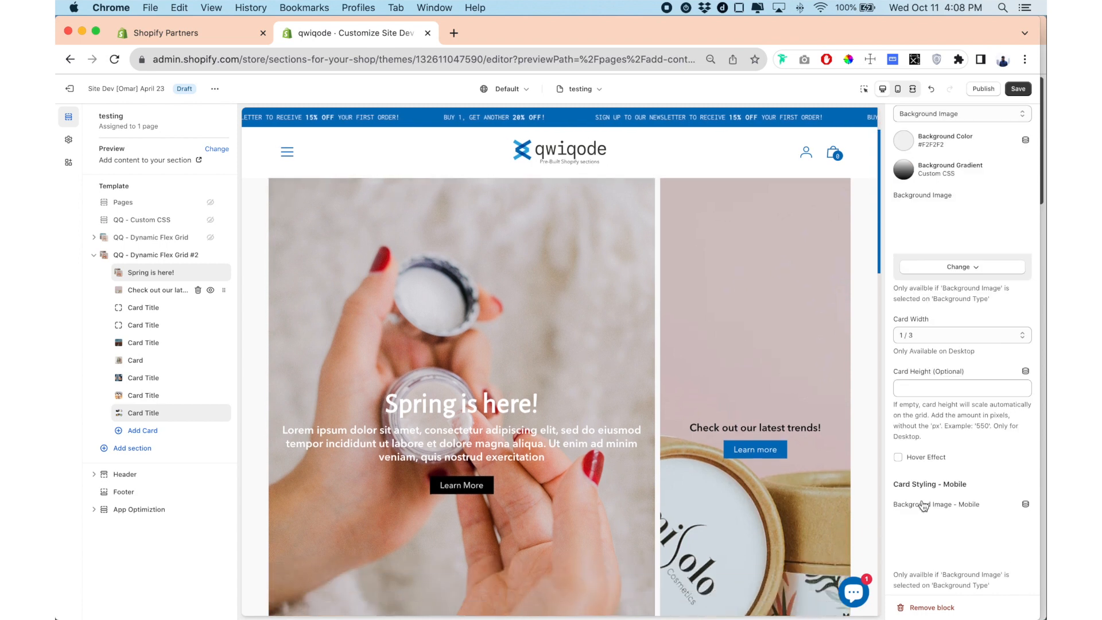
pyautogui.click(956, 462)
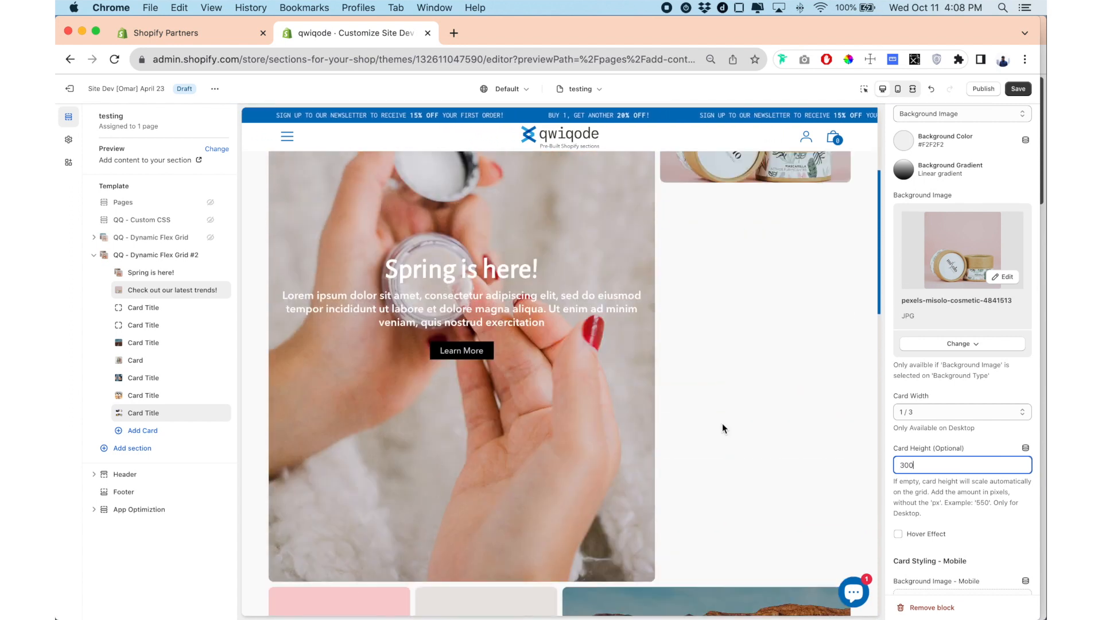
pyautogui.doubleClick(941, 466)
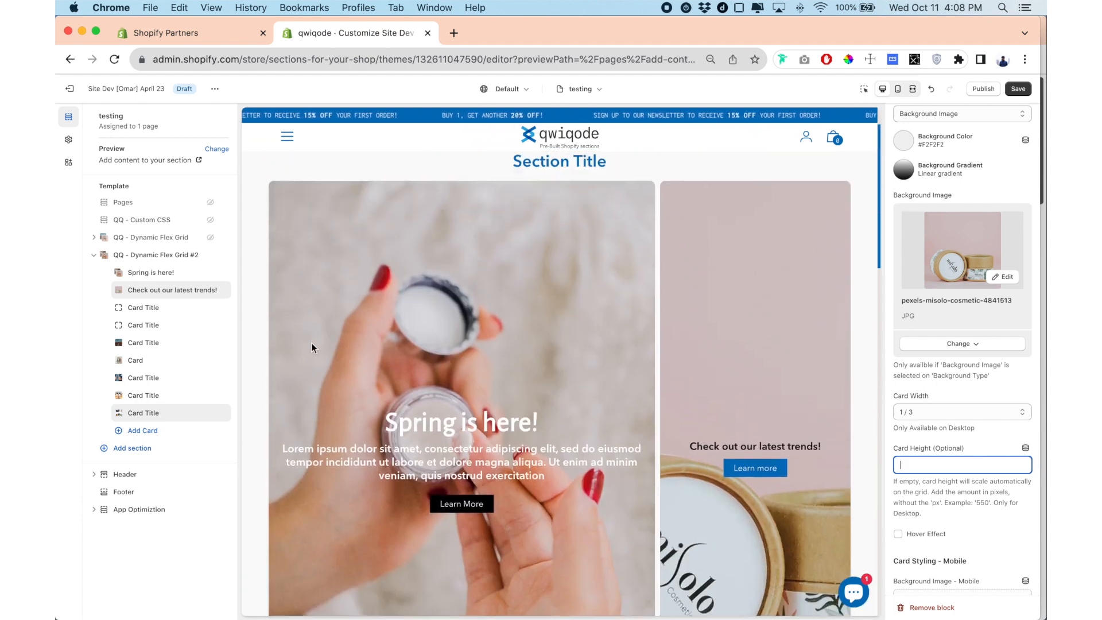
# Set the section title color of QQ - Dynamic Flex Grid #2 to black, #000000.
pyautogui.click(160, 256)
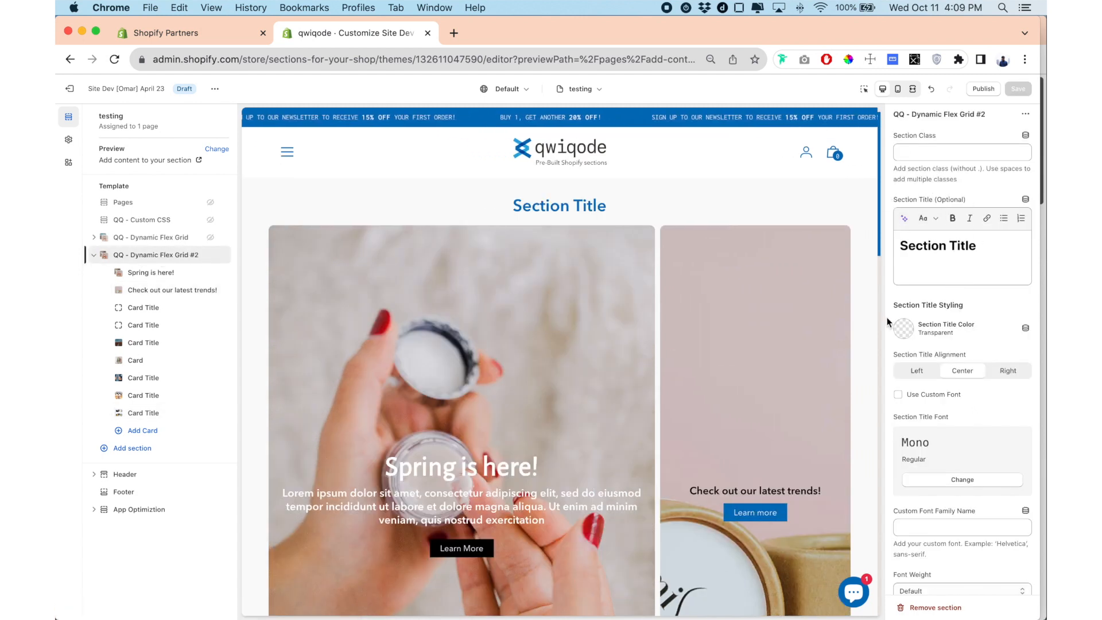
pyautogui.scroll(-2, 913, 264)
pyautogui.click(906, 267)
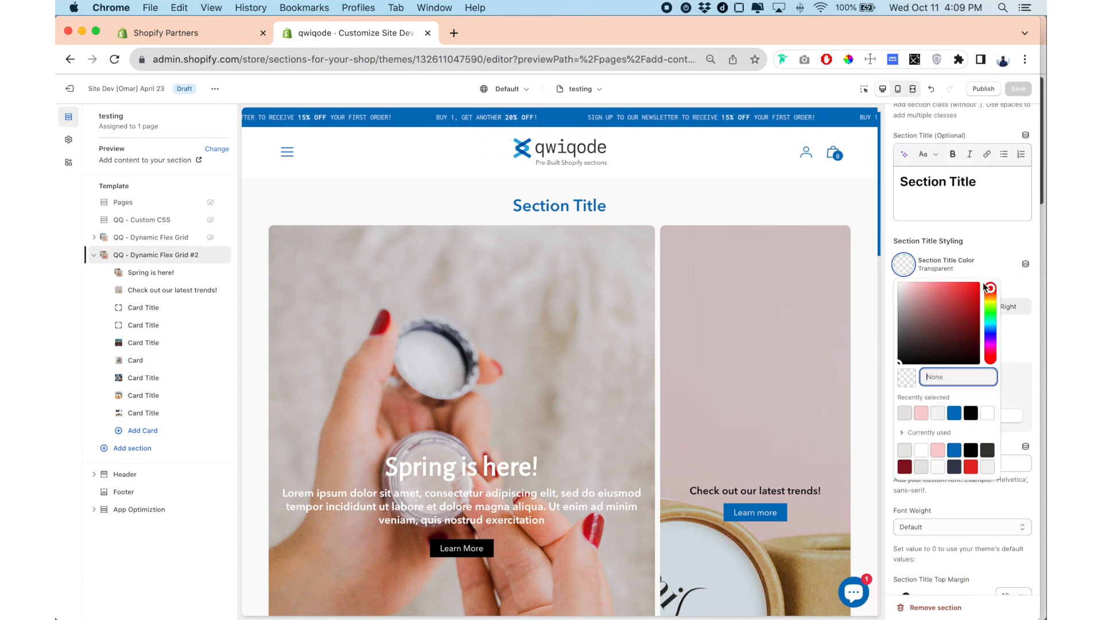
pyautogui.click(967, 415)
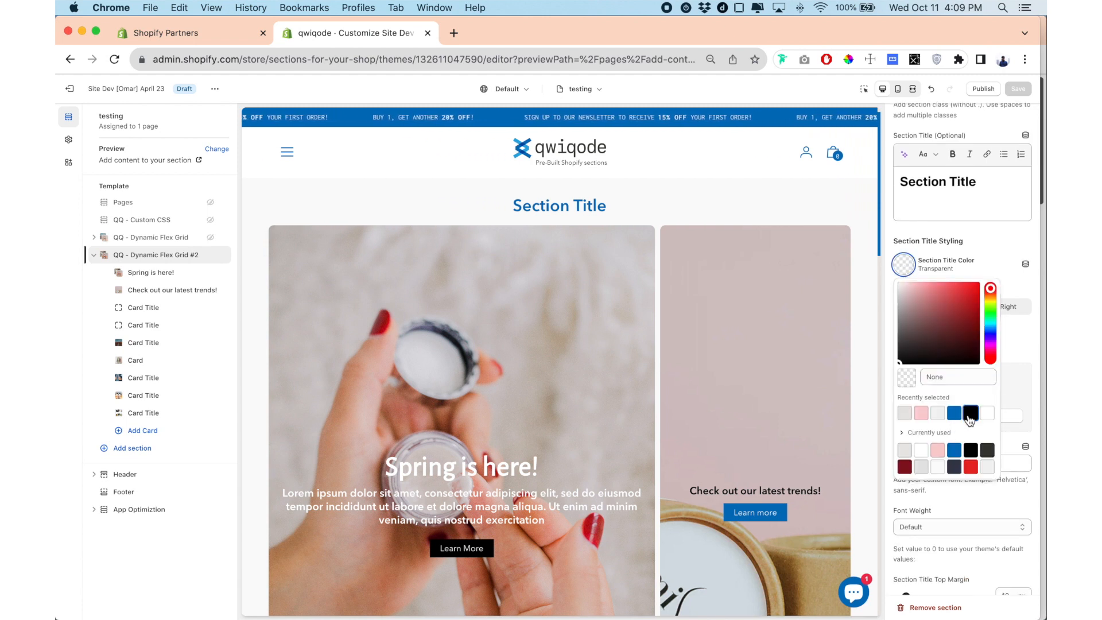
pyautogui.click(888, 237)
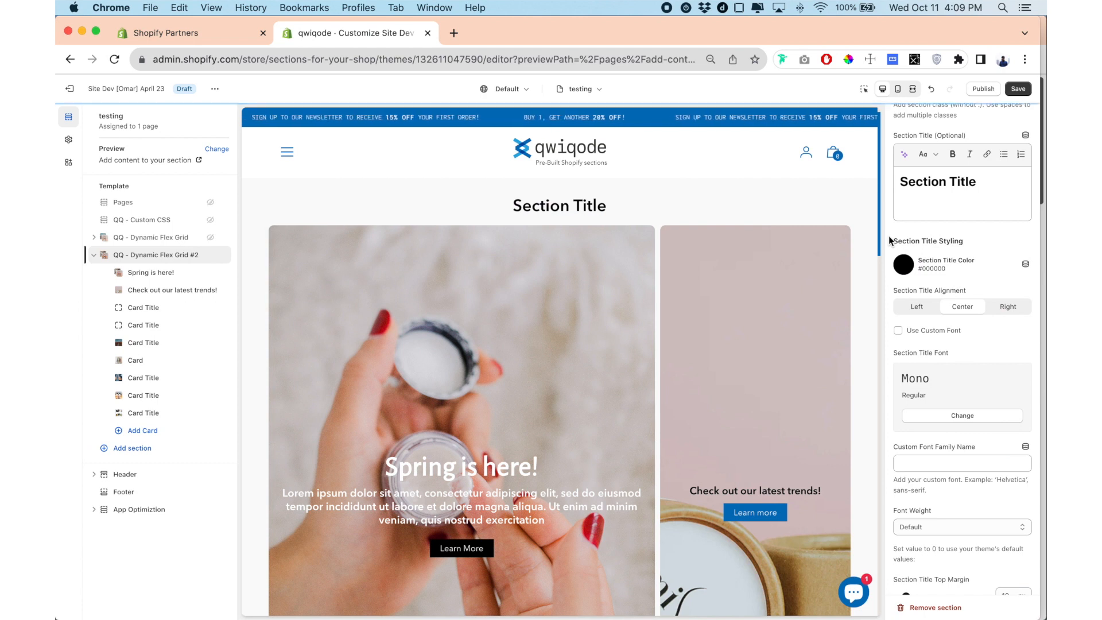
# Set the section title's desktop bottom margin to 27 px.
pyautogui.scroll(-2, 918, 252)
pyautogui.click(918, 265)
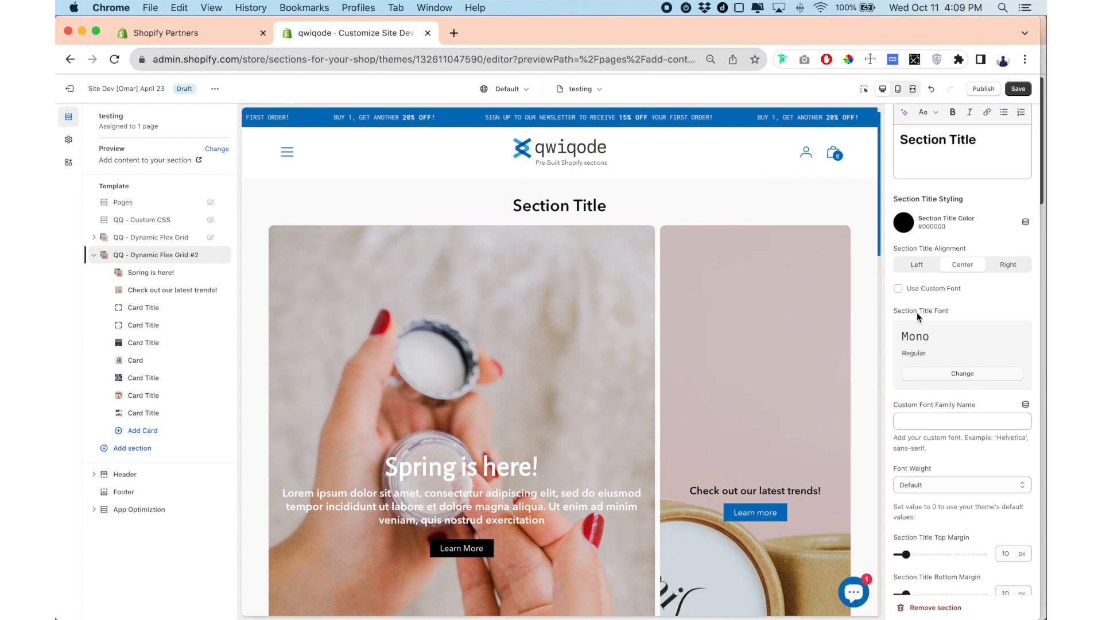
pyautogui.scroll(-5, 918, 316)
pyautogui.scroll(-1, 949, 428)
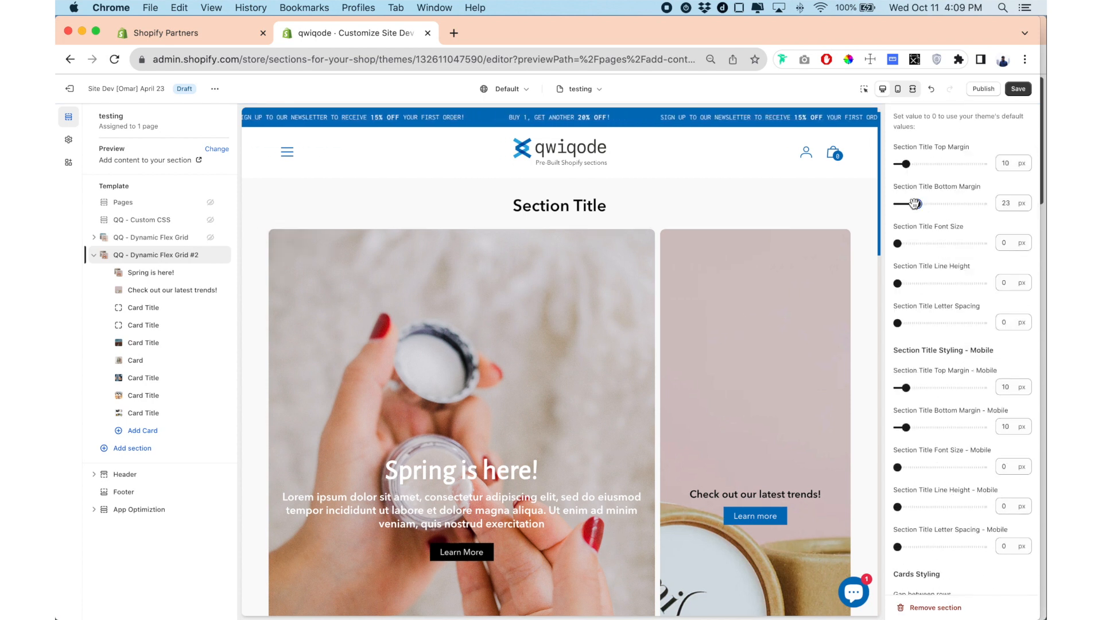
pyautogui.moveTo(915, 203); pyautogui.dragTo(920, 203)
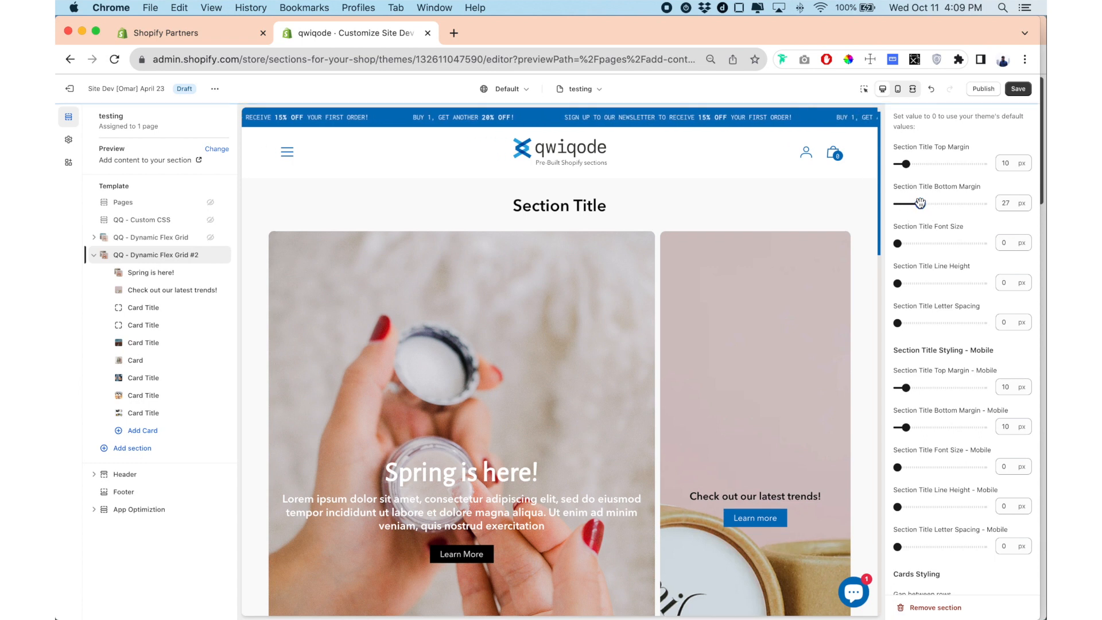
# Set the desktop gap between card rows to 20 px and check the spacing in the preview.
pyautogui.scroll(-5, 964, 336)
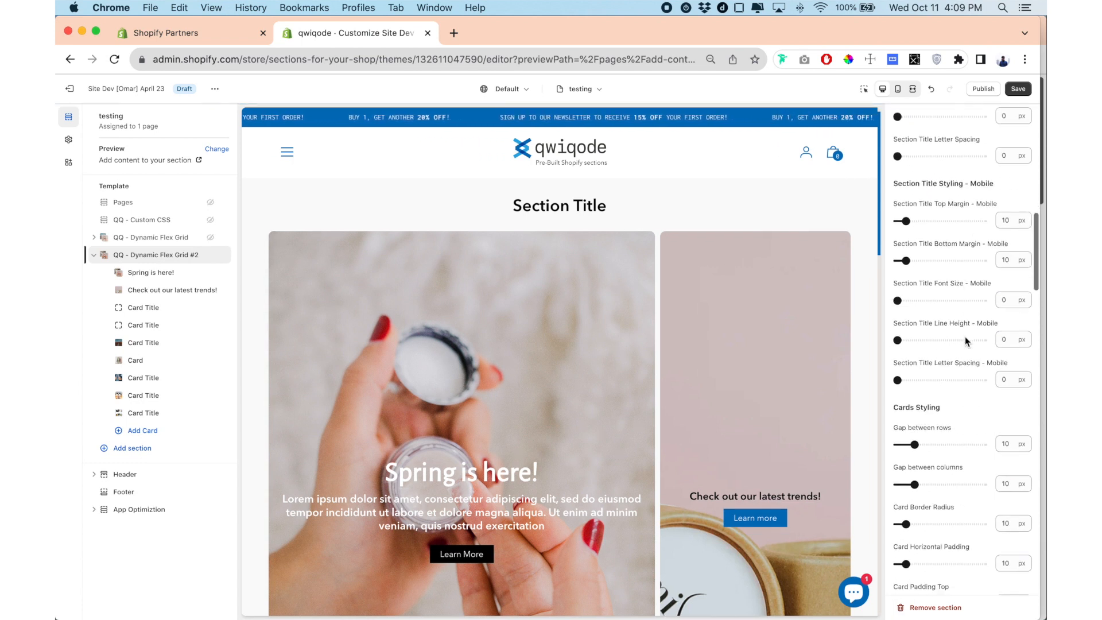
pyautogui.scroll(-3, 965, 337)
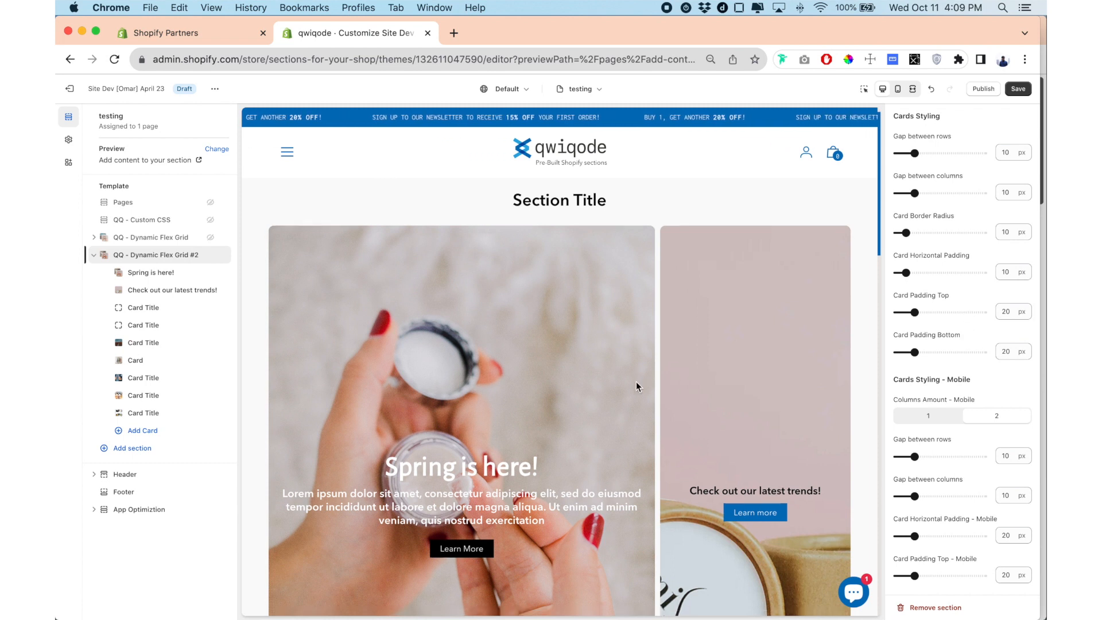
pyautogui.scroll(-10, 636, 381)
pyautogui.scroll(-2, 636, 381)
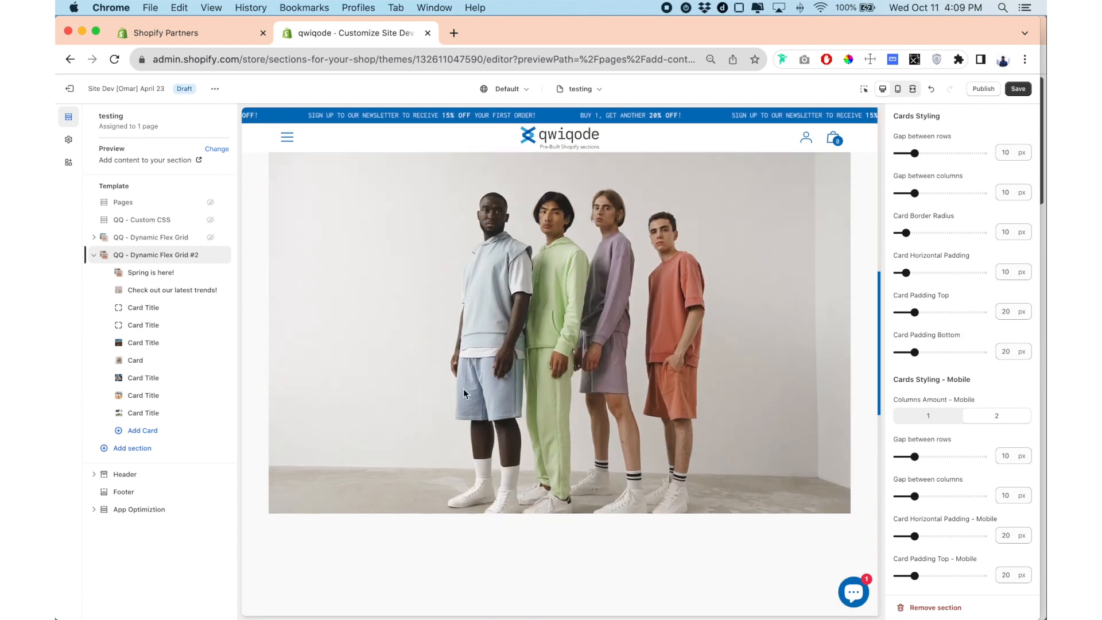
pyautogui.scroll(10, 745, 383)
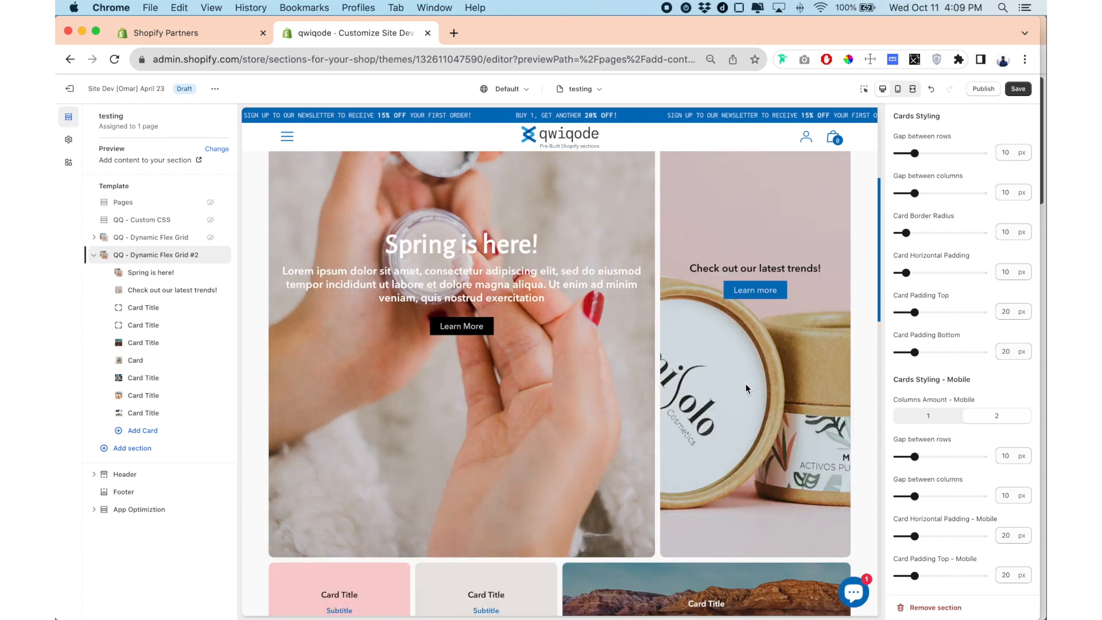
pyautogui.scroll(2, 745, 383)
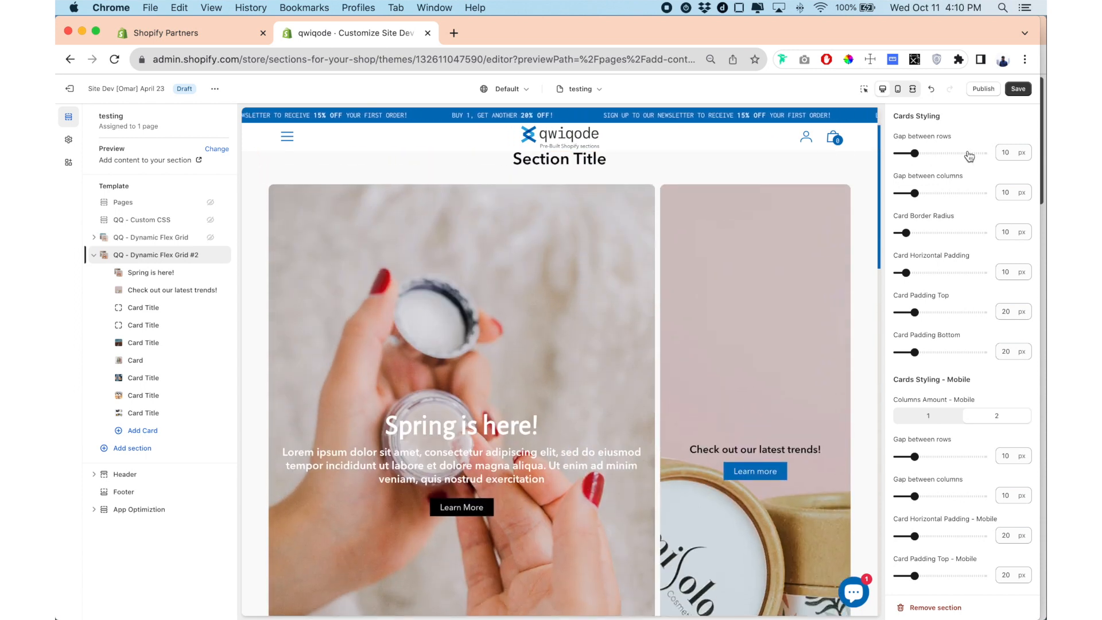
pyautogui.scroll(-6, 686, 281)
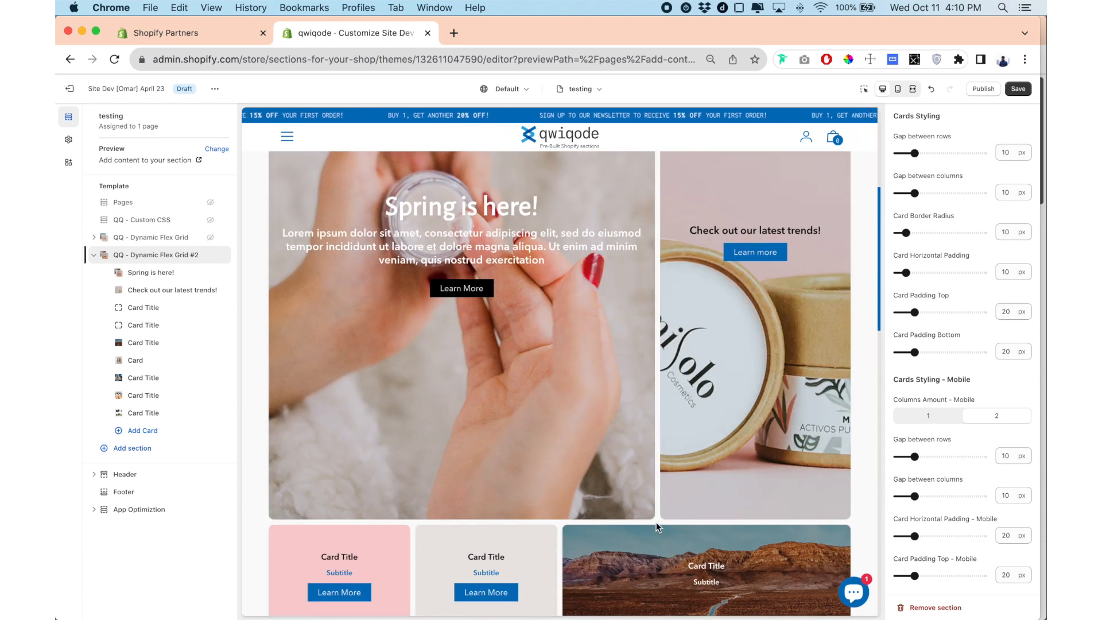
pyautogui.moveTo(913, 152); pyautogui.dragTo(931, 152)
pyautogui.scroll(-10, 697, 380)
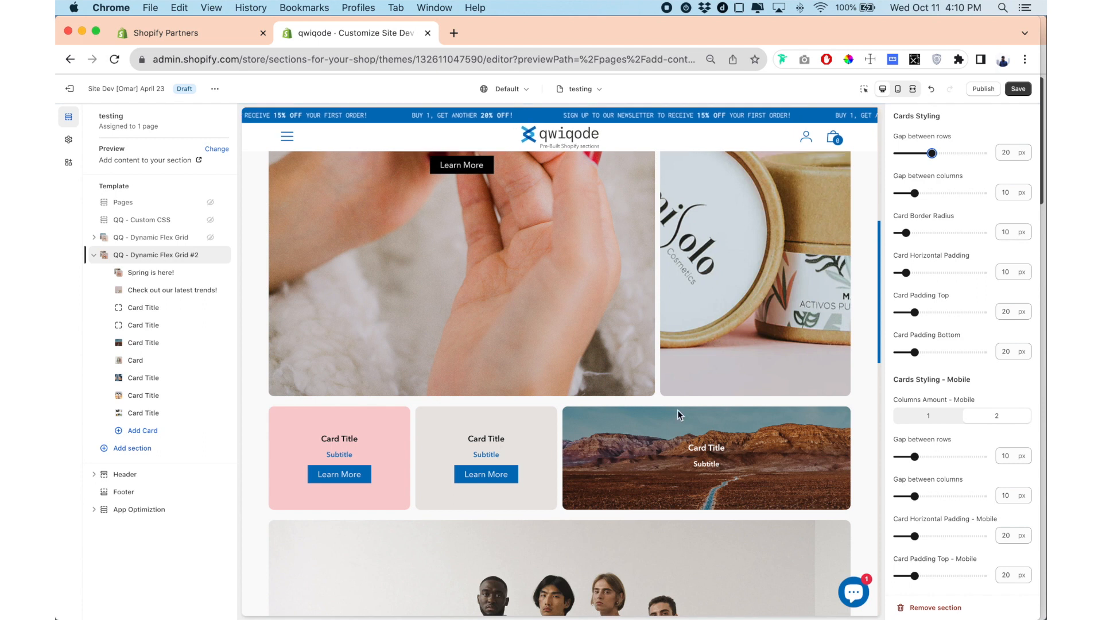
# Set the desktop gap between card rows to 0 px and check the rows in the preview.
pyautogui.moveTo(932, 152); pyautogui.dragTo(872, 154)
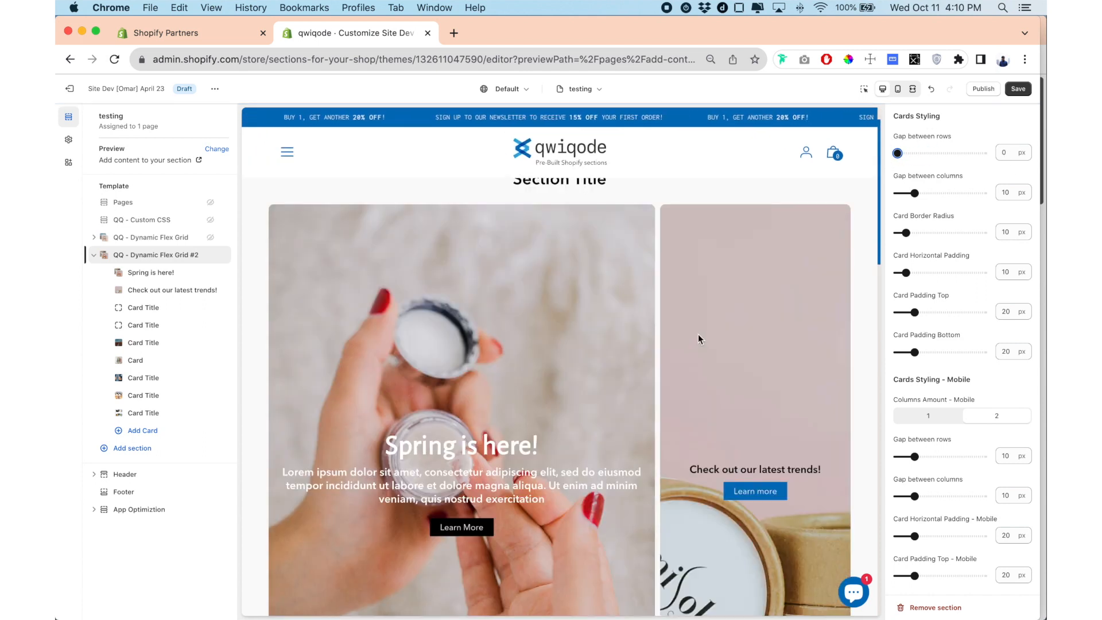
pyautogui.scroll(-5, 699, 339)
pyautogui.scroll(-9, 697, 335)
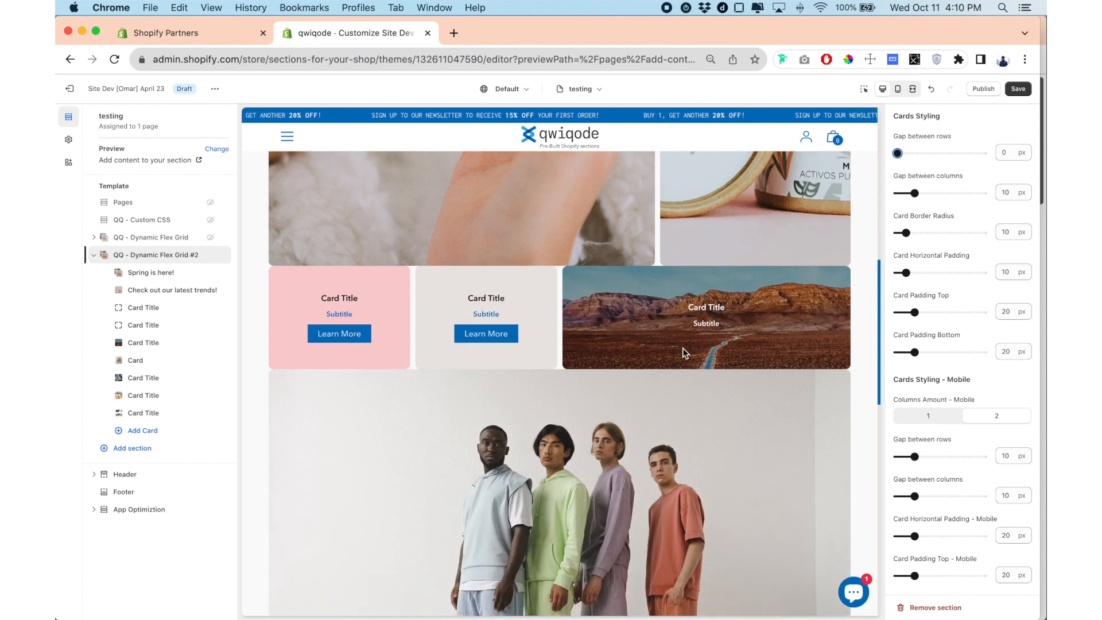
# Set the desktop gap between card columns to 0 px and check the cards in the preview.
pyautogui.scroll(9, 712, 294)
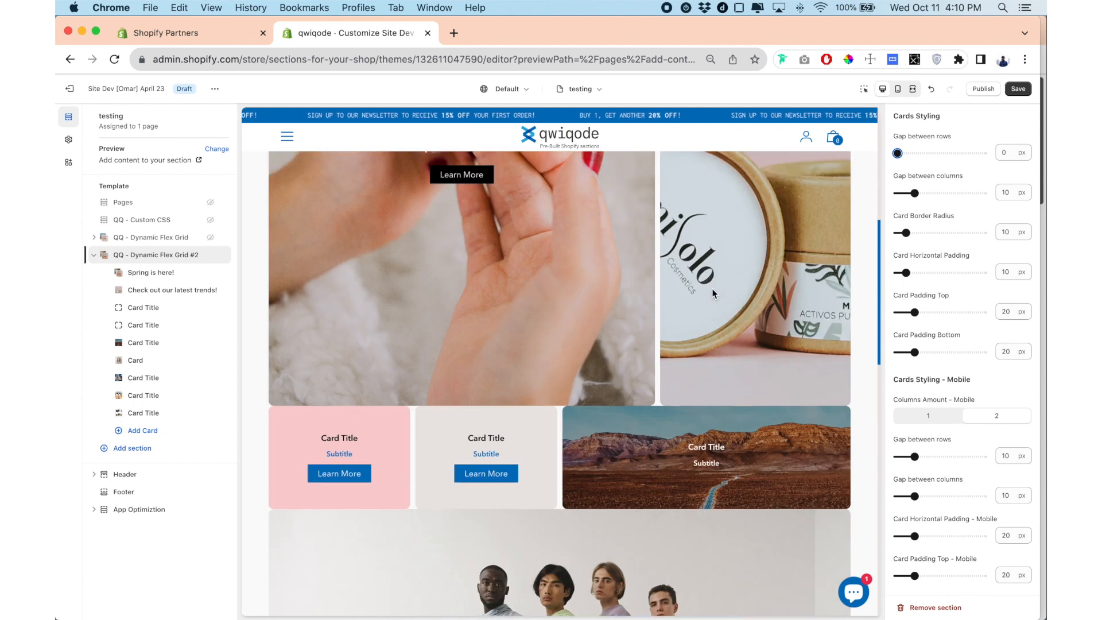
pyautogui.moveTo(915, 191); pyautogui.dragTo(873, 189)
pyautogui.scroll(-8, 669, 271)
pyautogui.scroll(-5, 669, 271)
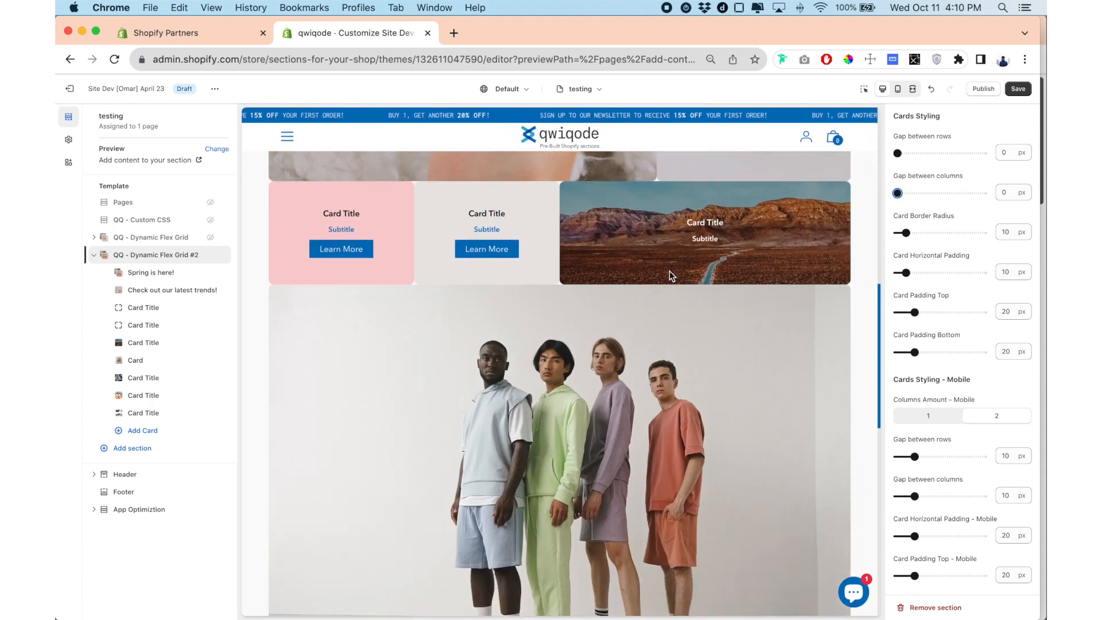
pyautogui.scroll(11, 669, 270)
pyautogui.scroll(3, 669, 271)
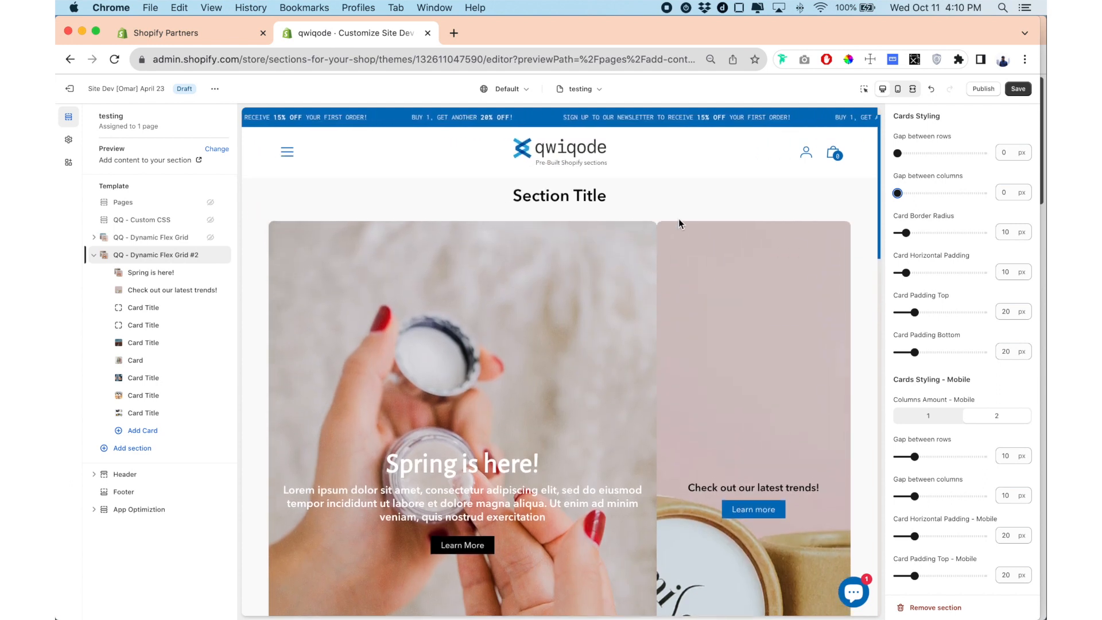
# Try a card border radius of 22 px, settle on 0 px, and check the card corners in the preview.
pyautogui.moveTo(907, 232); pyautogui.dragTo(916, 232)
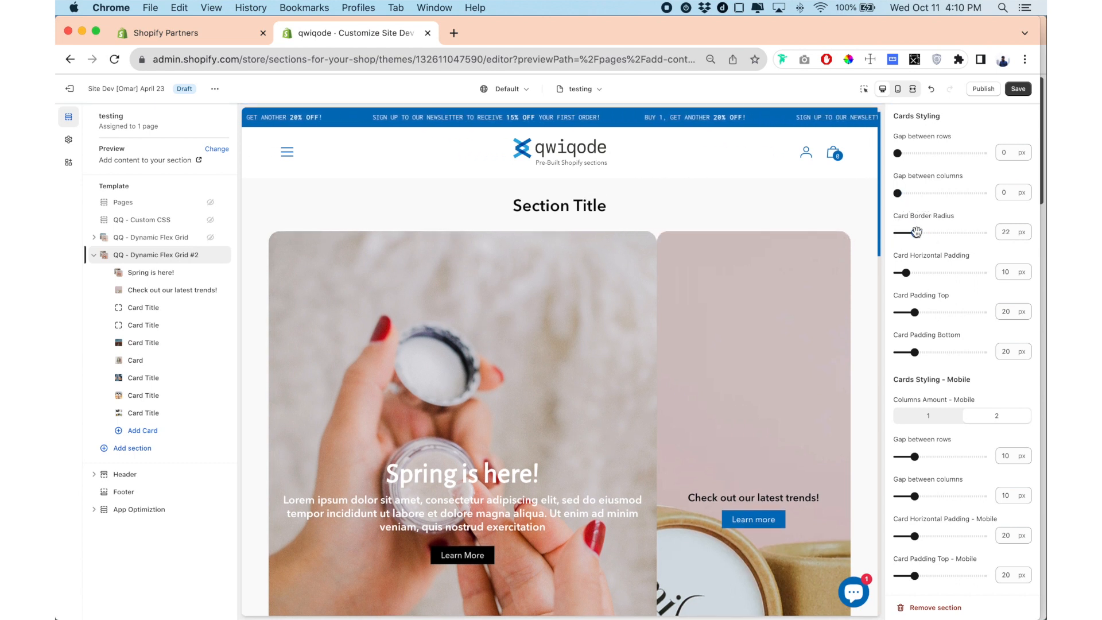
pyautogui.moveTo(916, 232); pyautogui.dragTo(880, 234)
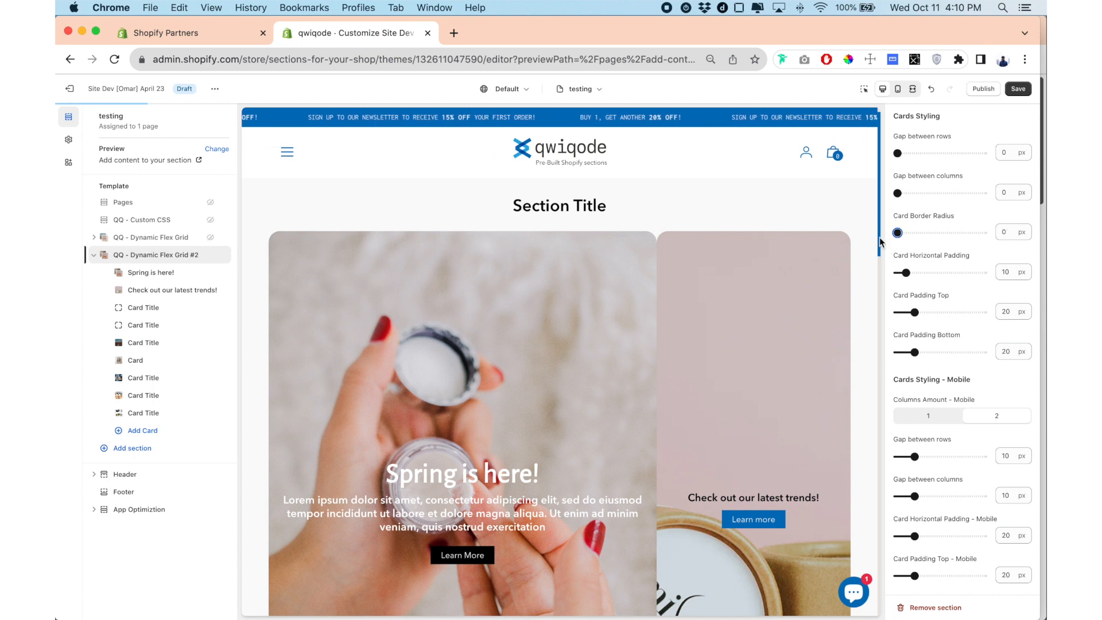
pyautogui.scroll(-12, 601, 335)
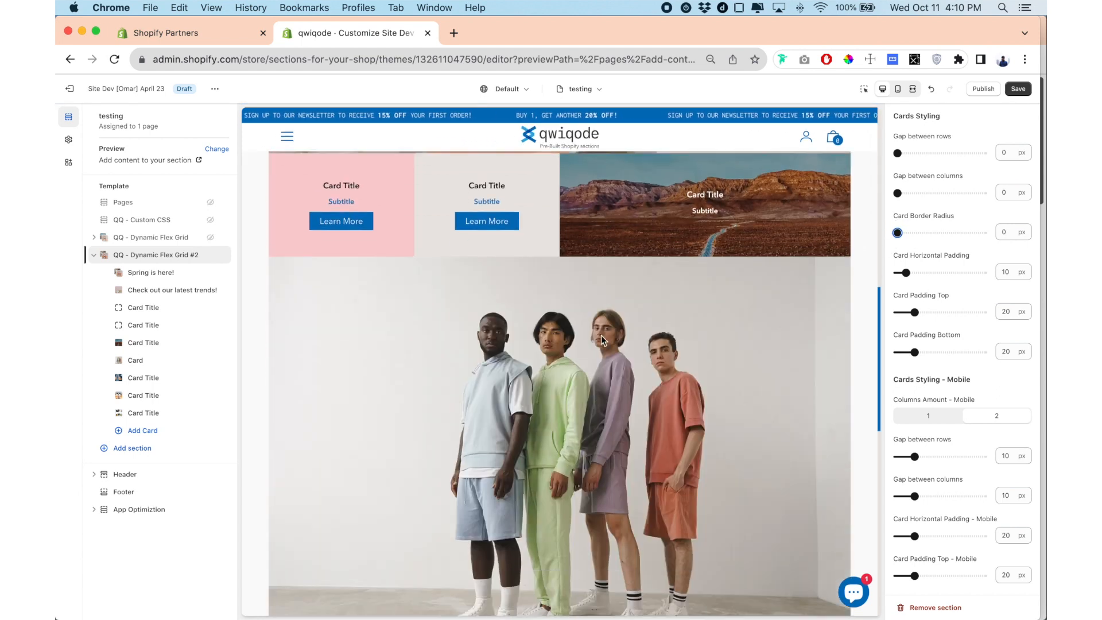
pyautogui.scroll(-8, 601, 335)
pyautogui.scroll(15, 601, 335)
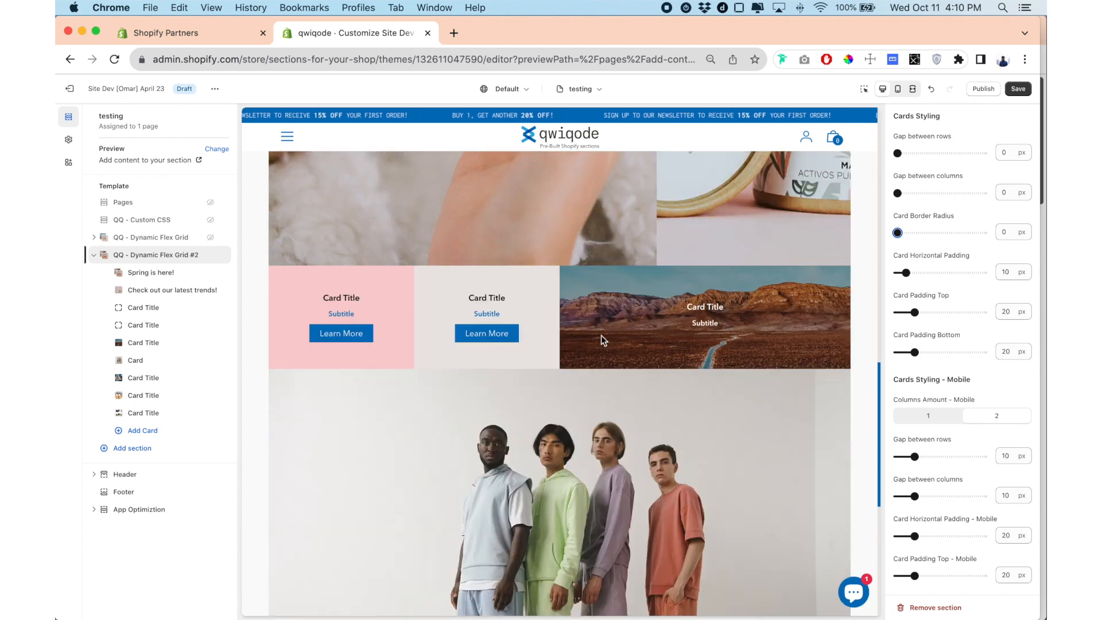
pyautogui.scroll(3, 601, 336)
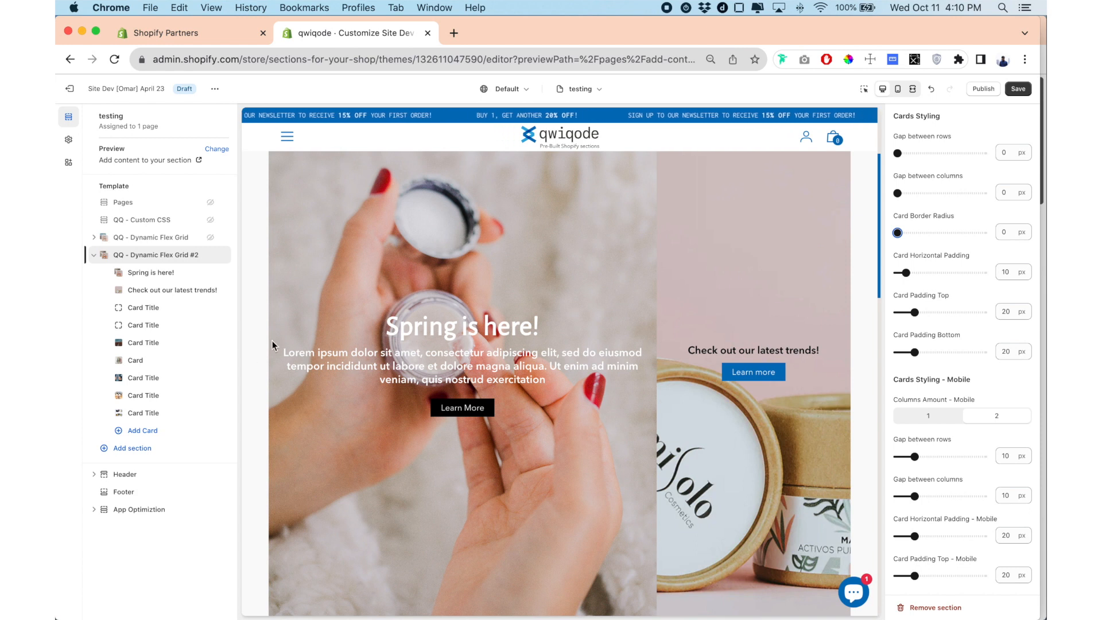
# Set the desktop card horizontal padding to 51 px and check the card text in the preview.
pyautogui.moveTo(905, 272); pyautogui.dragTo(937, 273)
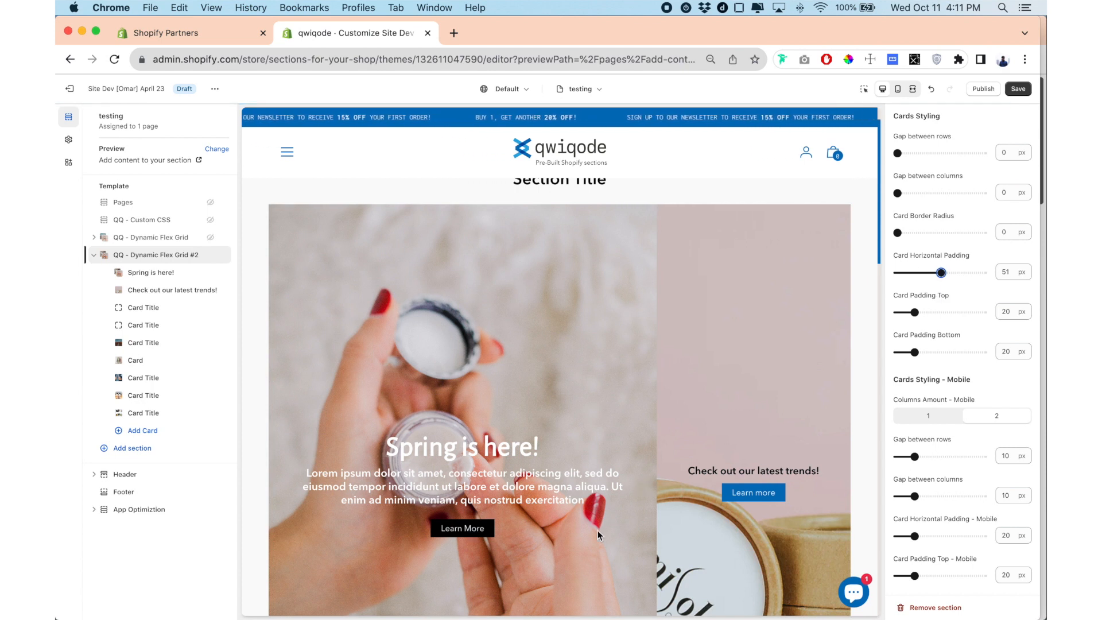
pyautogui.scroll(-2, 629, 377)
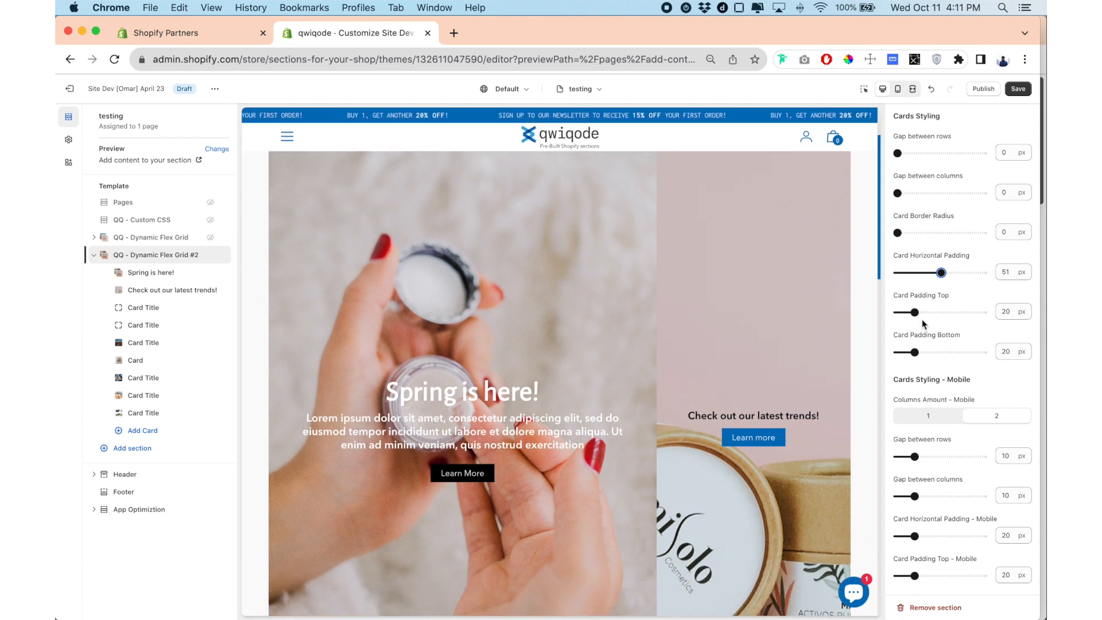
pyautogui.scroll(2, 517, 361)
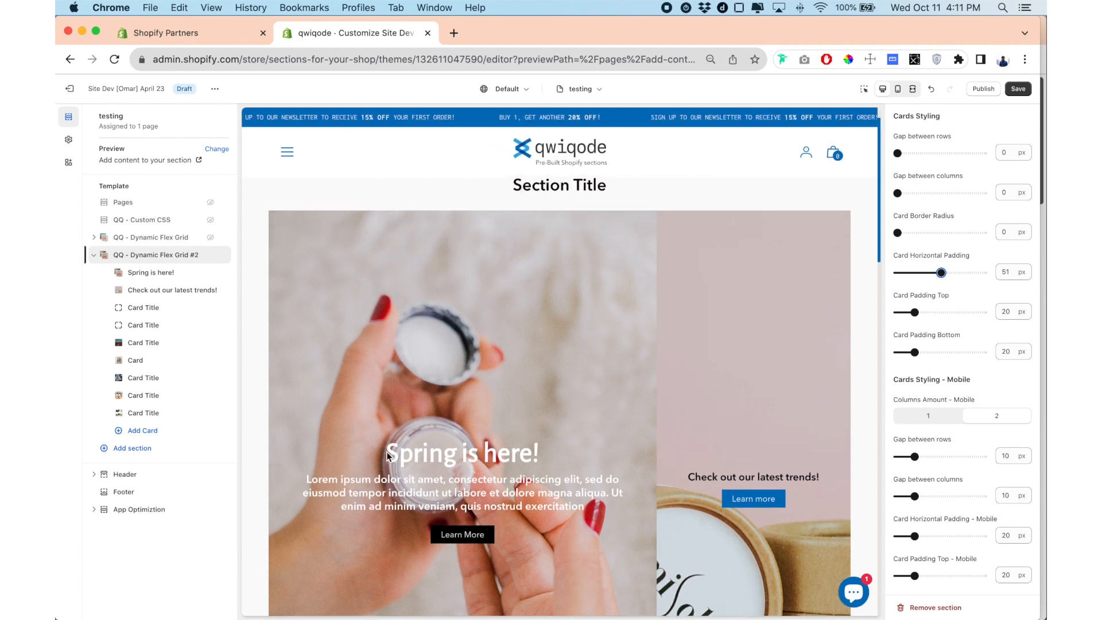
# Try a desktop card top padding of 37 px, restore it to 20 px, and check the cards in the preview.
pyautogui.moveTo(916, 312); pyautogui.dragTo(929, 312)
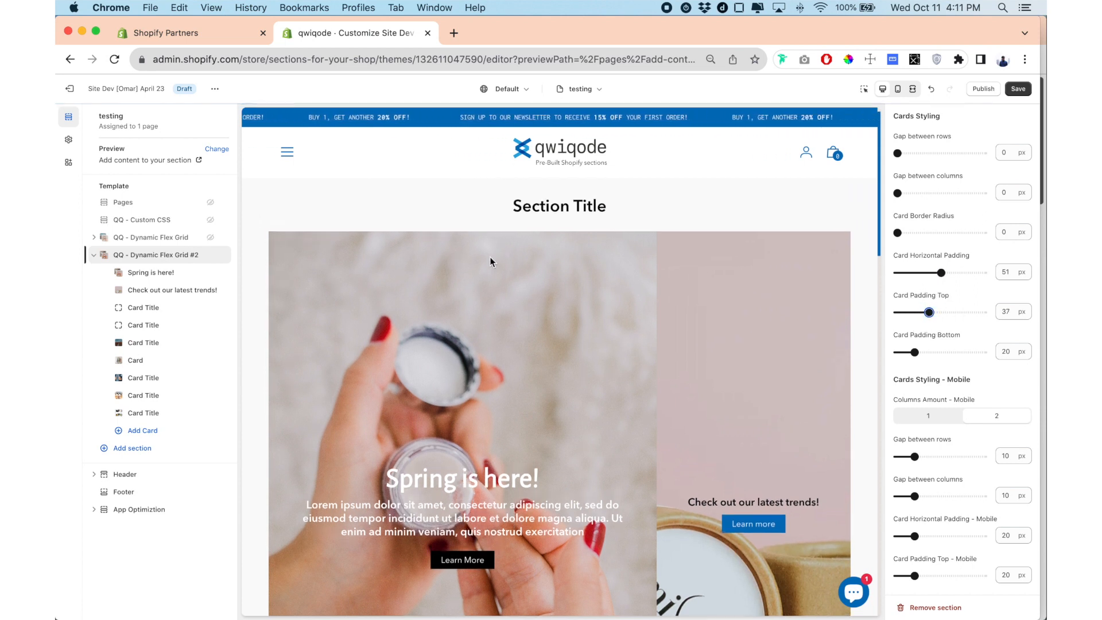
pyautogui.moveTo(929, 313); pyautogui.dragTo(914, 312)
pyautogui.scroll(-5, 431, 379)
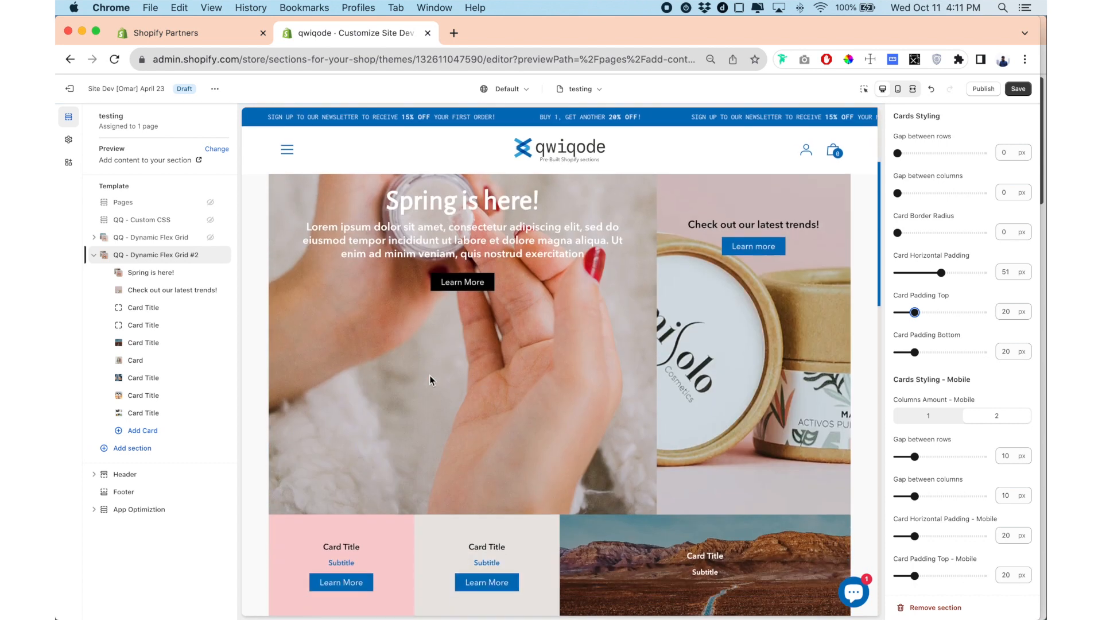
pyautogui.scroll(2, 430, 379)
pyautogui.scroll(-3, 601, 356)
pyautogui.scroll(4, 601, 357)
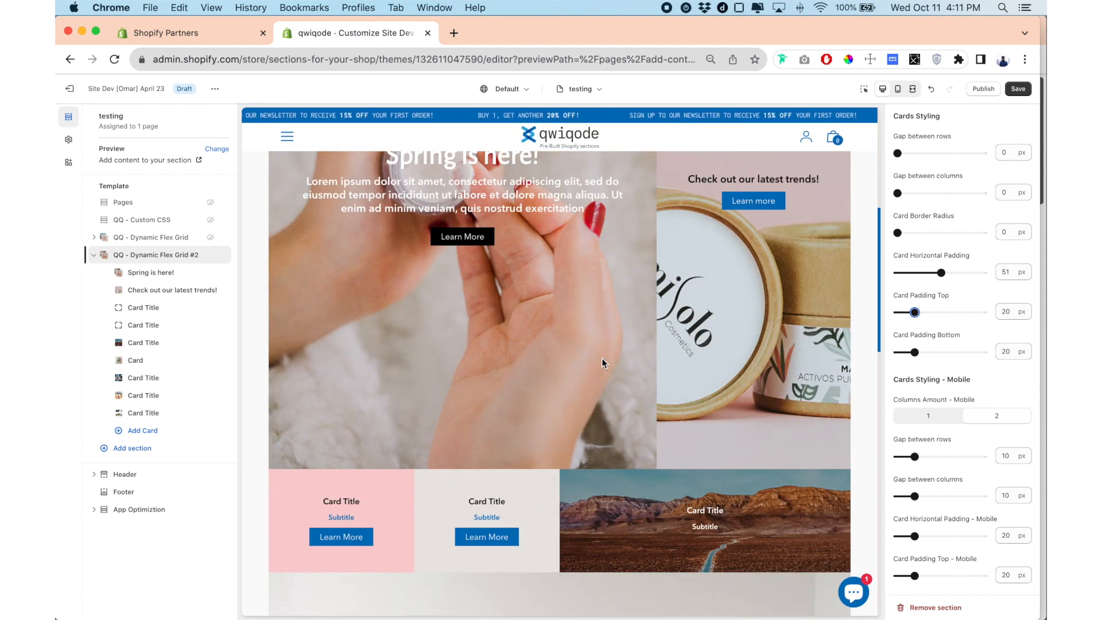
# Switch to the mobile preview and set the section's mobile columns amount to 1.
pyautogui.click(905, 92)
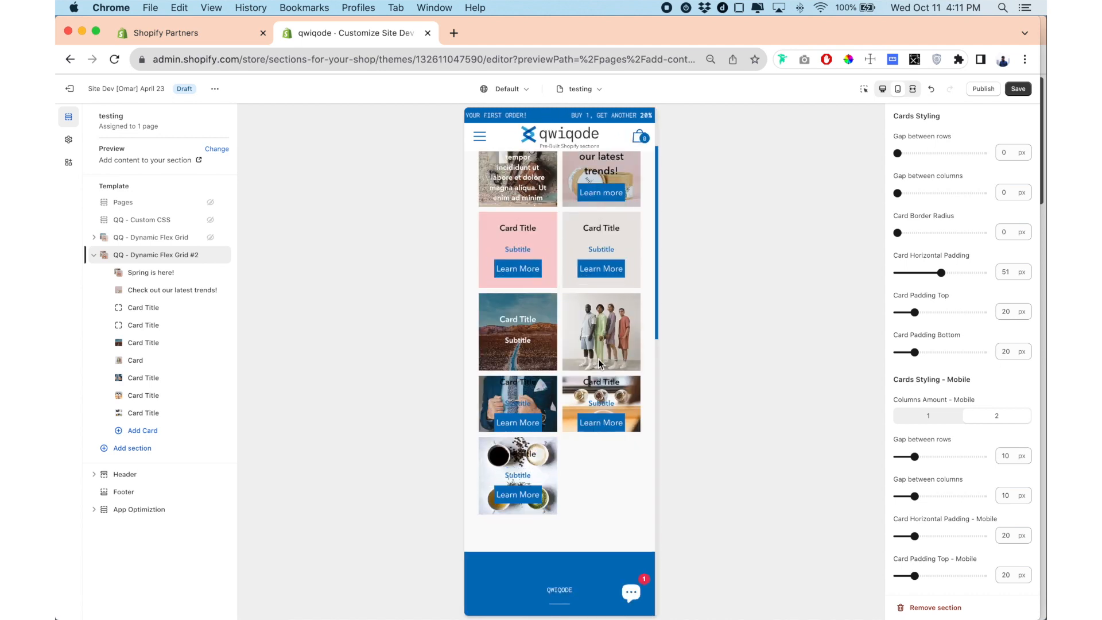
pyautogui.scroll(2, 599, 362)
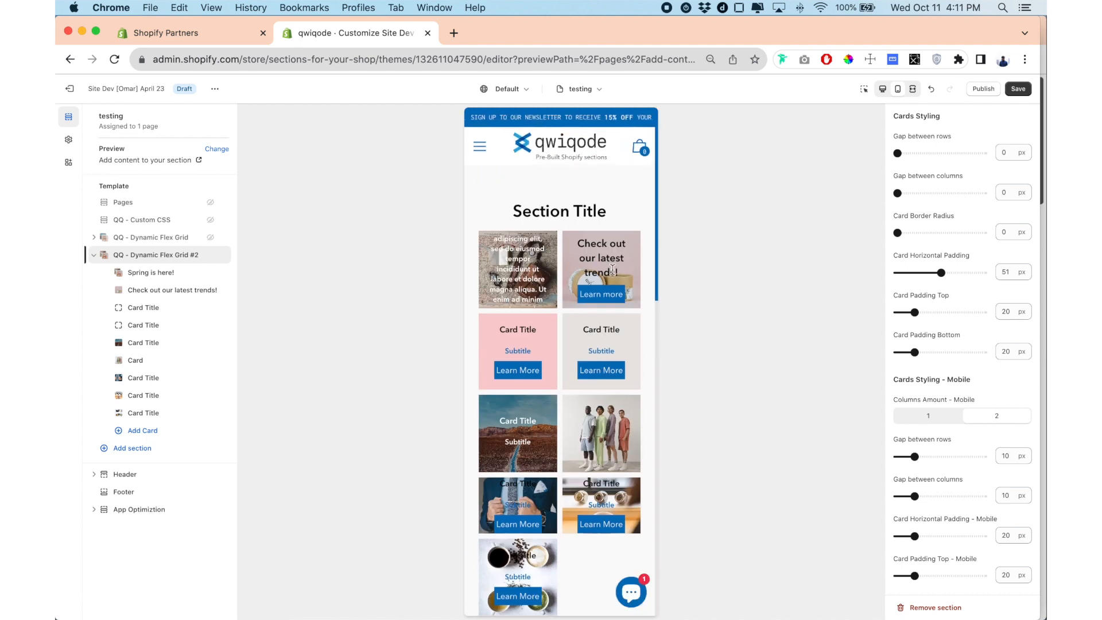
pyautogui.click(933, 415)
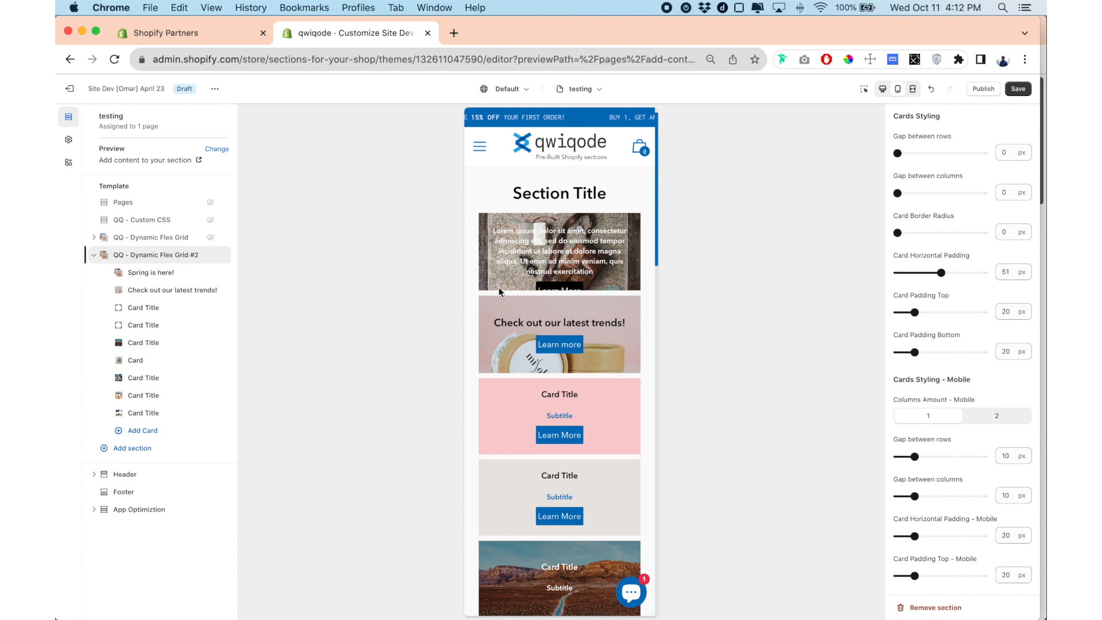
# Set the mobile card height of the "Spring is here!" card to 300 px.
pyautogui.click(151, 273)
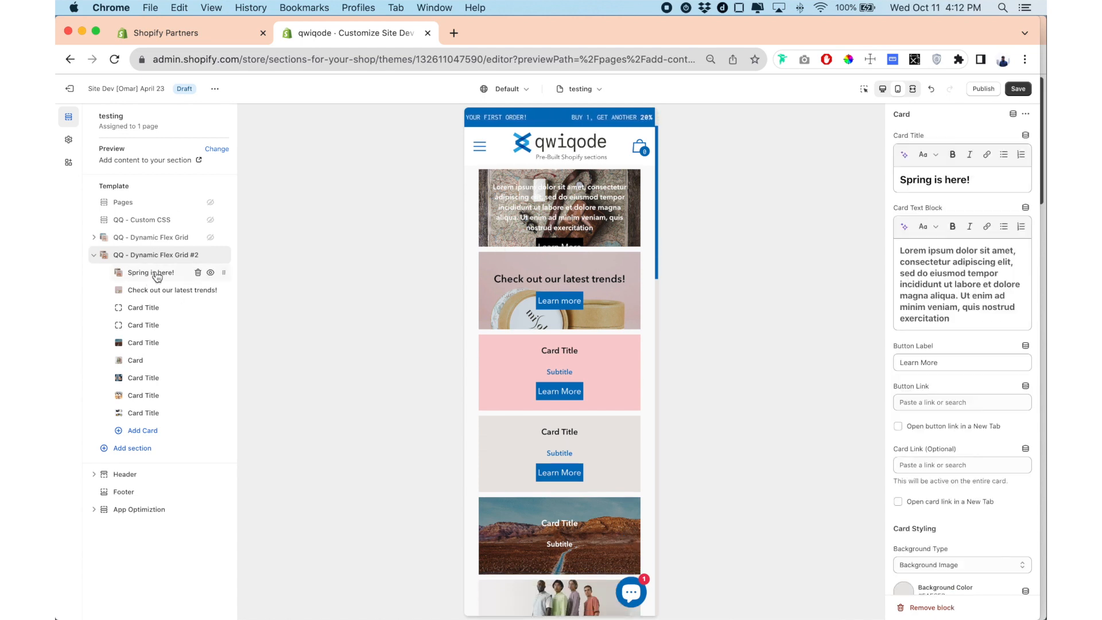
pyautogui.scroll(-10, 948, 393)
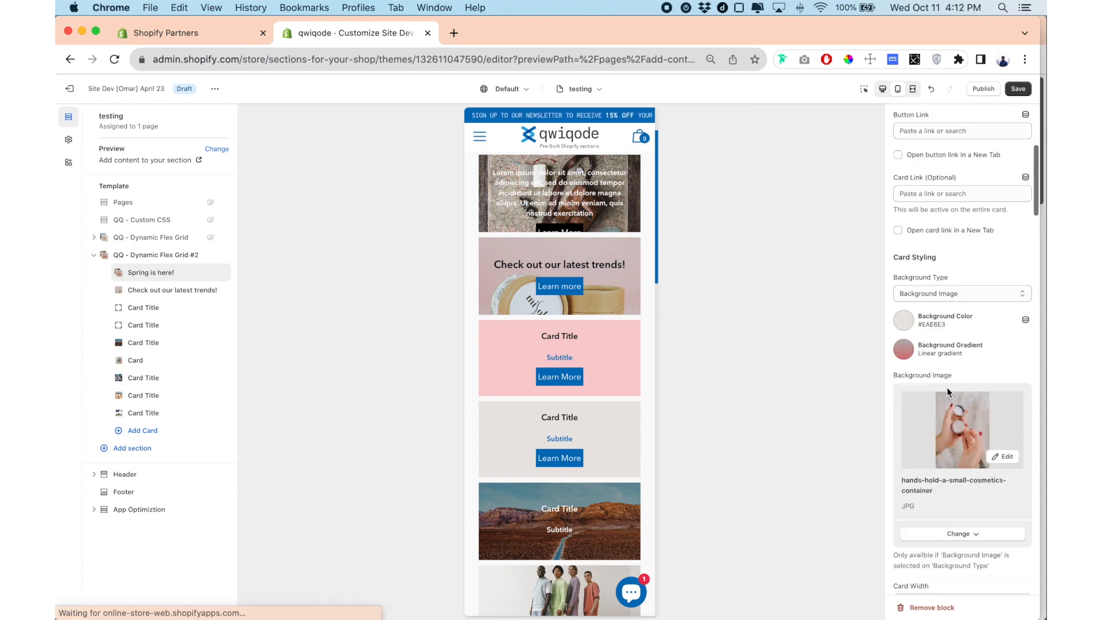
pyautogui.scroll(-5, 947, 387)
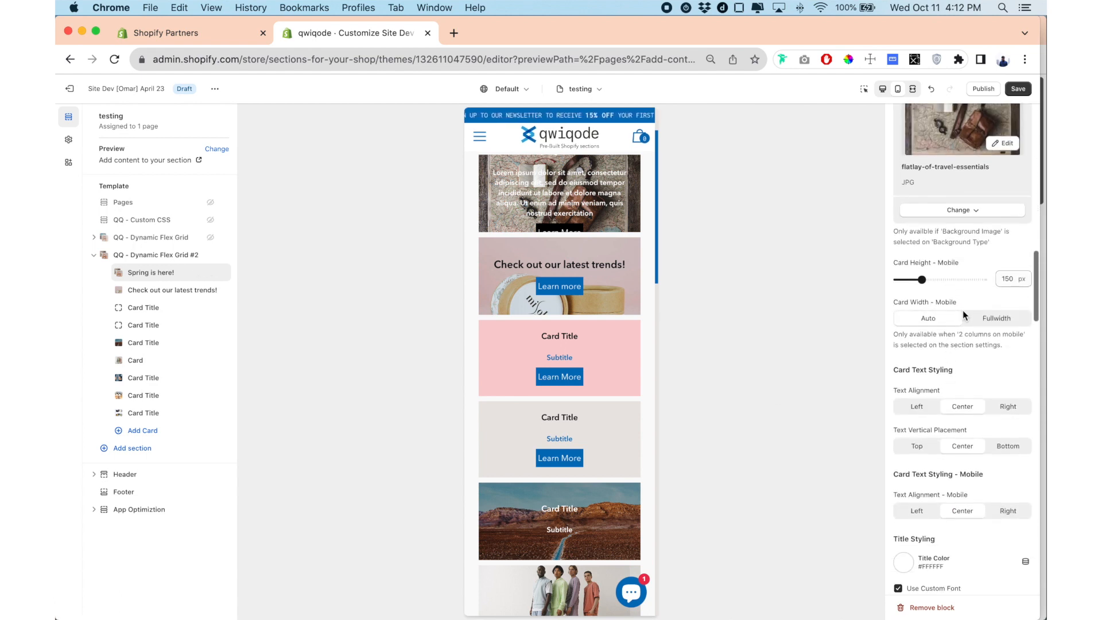
pyautogui.moveTo(922, 280); pyautogui.dragTo(949, 323)
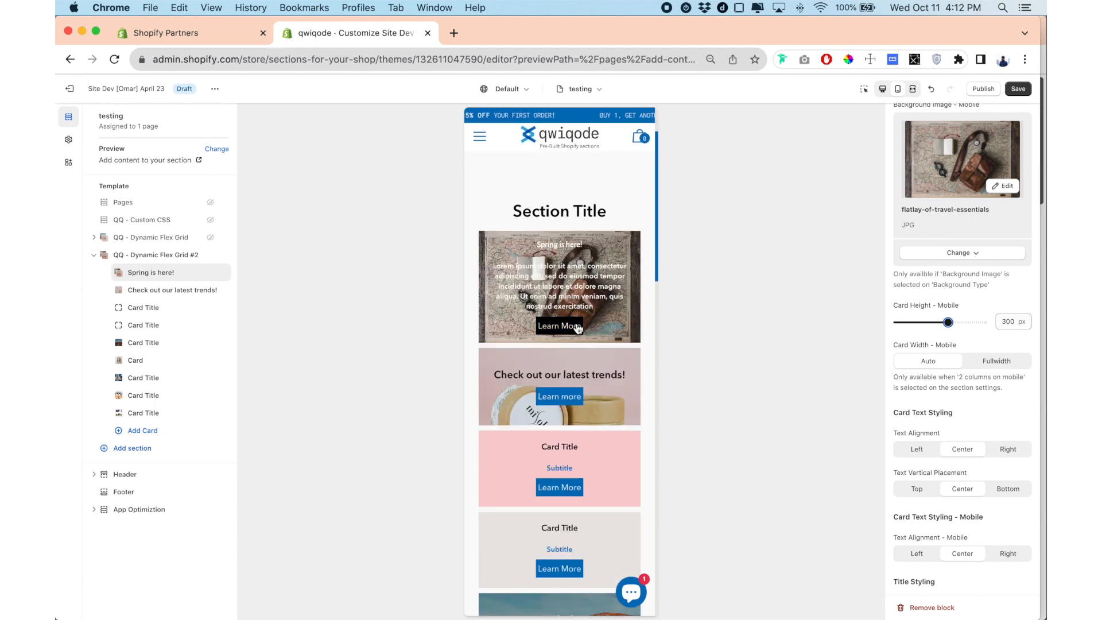
# Return to the desktop preview and give QQ - Dynamic Flex Grid #2's card buttons a 2 px border width and 19 px border radius.
pyautogui.click(158, 257)
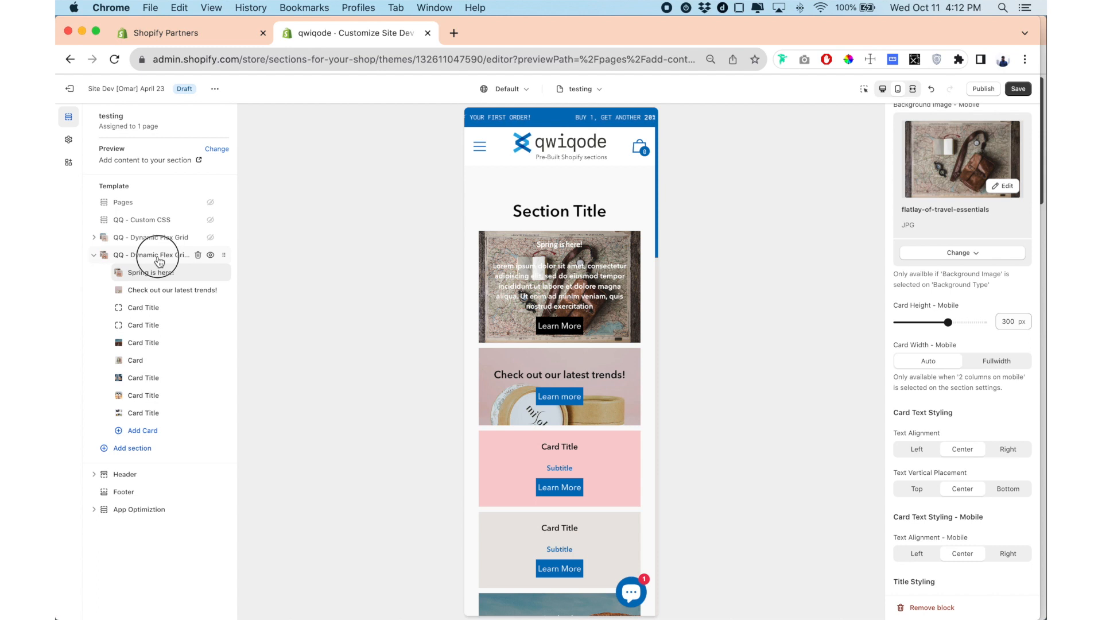
pyautogui.click(885, 91)
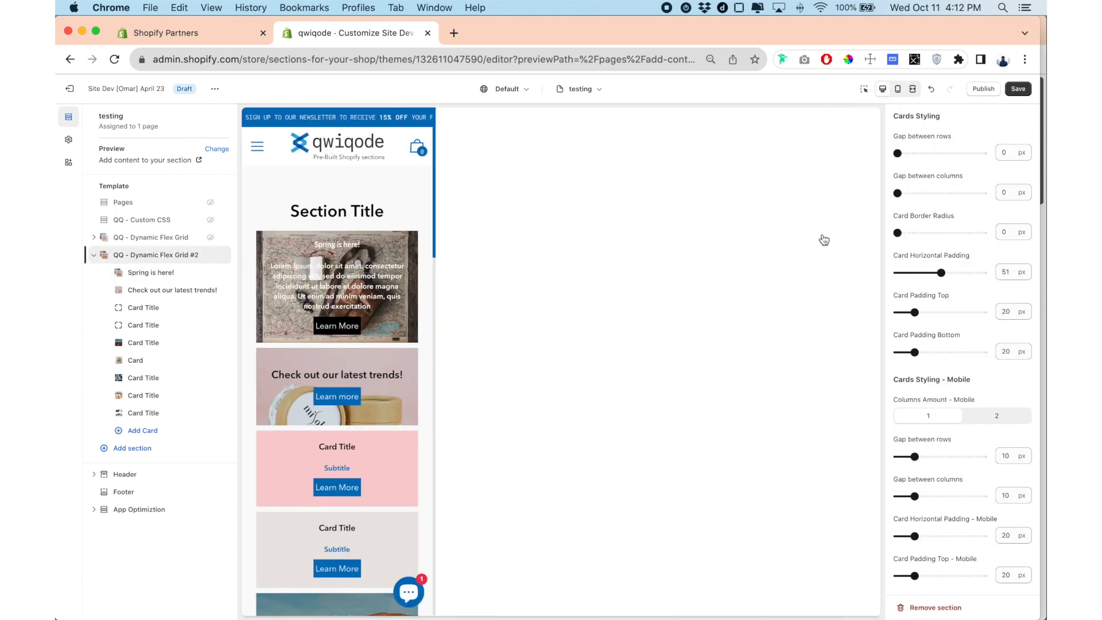
pyautogui.scroll(-8, 975, 370)
pyautogui.scroll(-2, 975, 370)
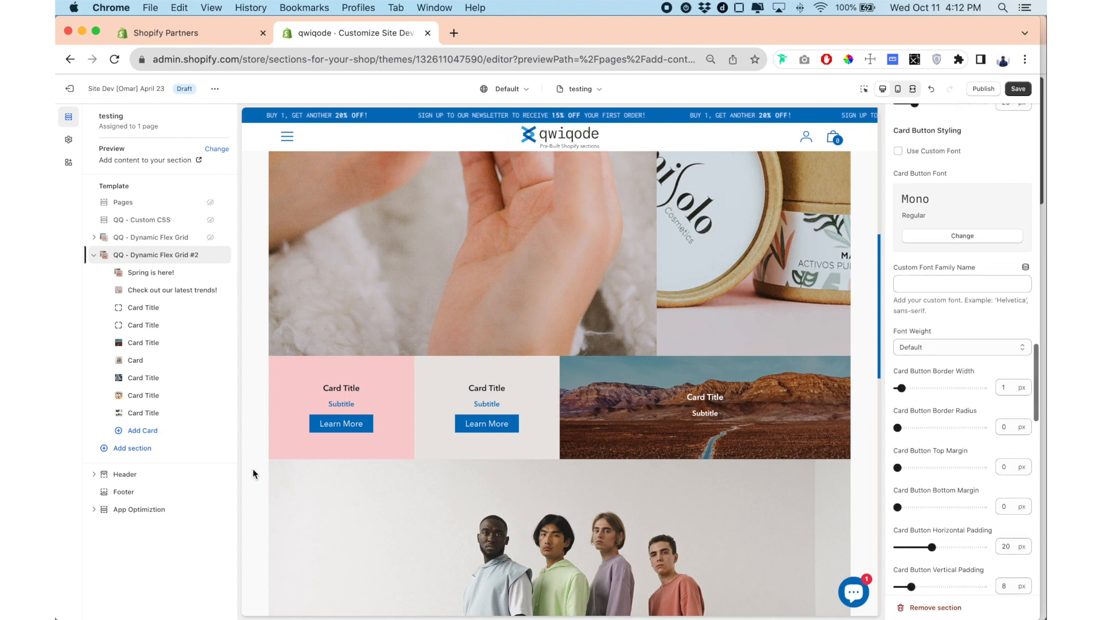
pyautogui.scroll(1, 900, 157)
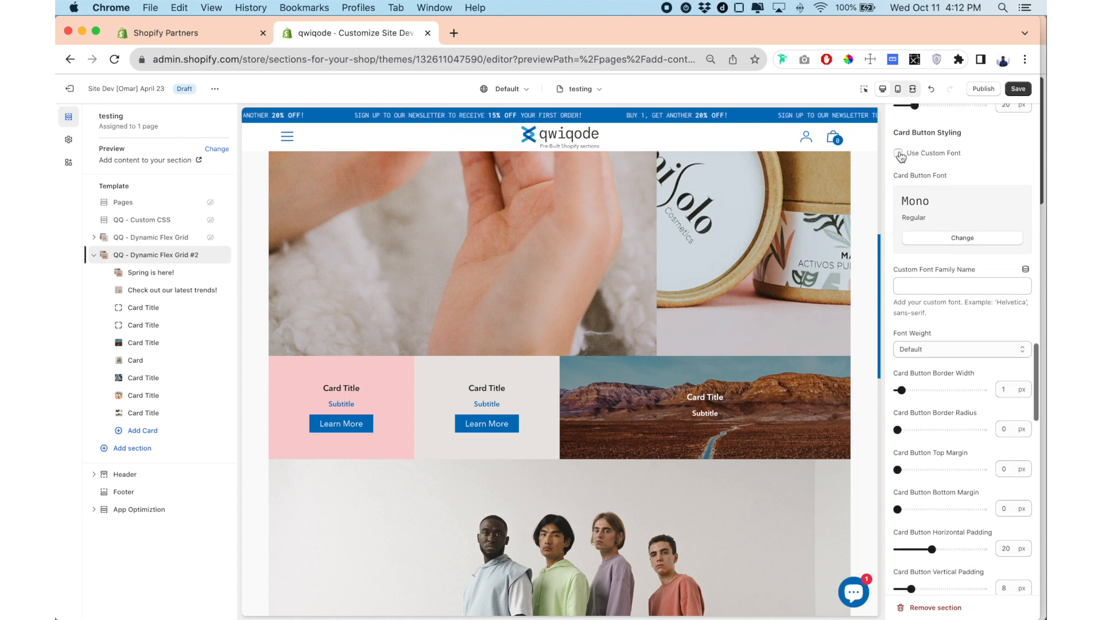
pyautogui.scroll(-4, 921, 176)
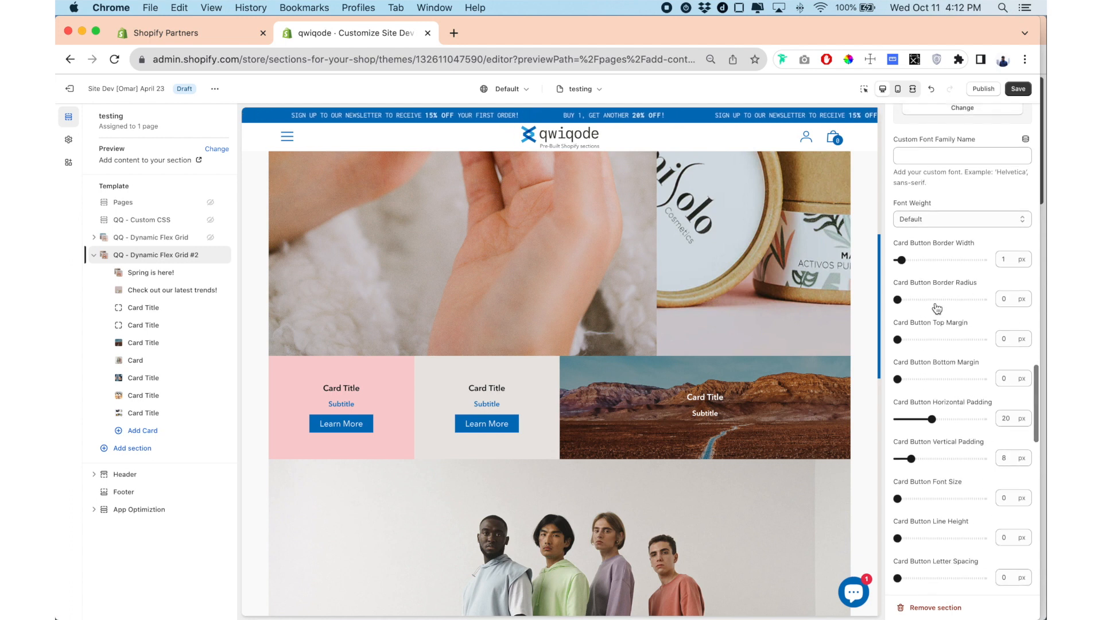
pyautogui.moveTo(900, 260); pyautogui.dragTo(905, 260)
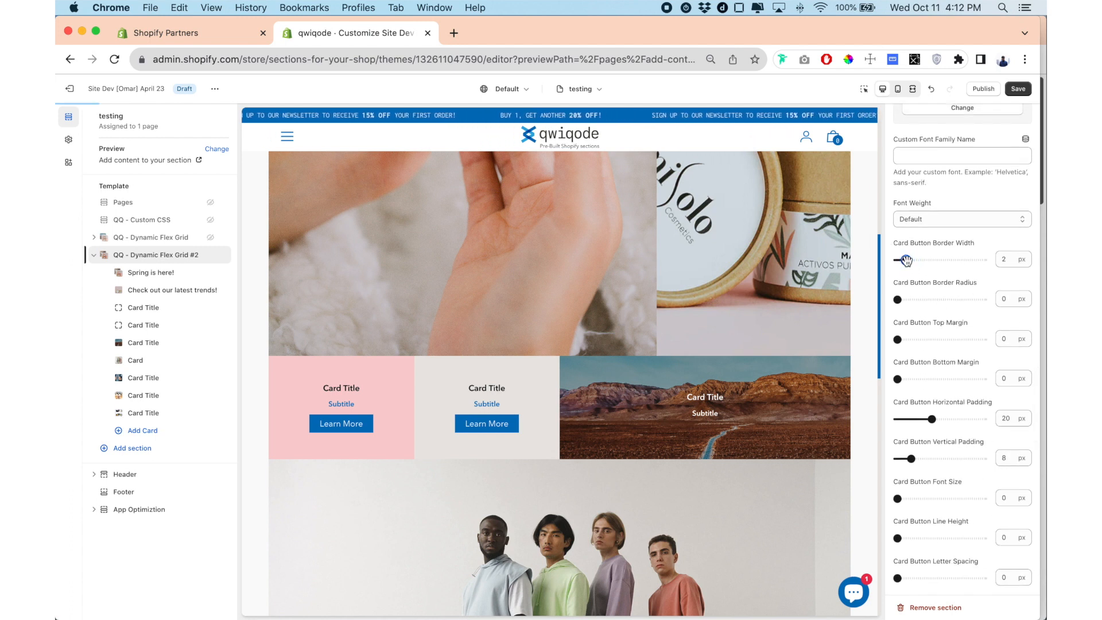
pyautogui.scroll(-8, 795, 308)
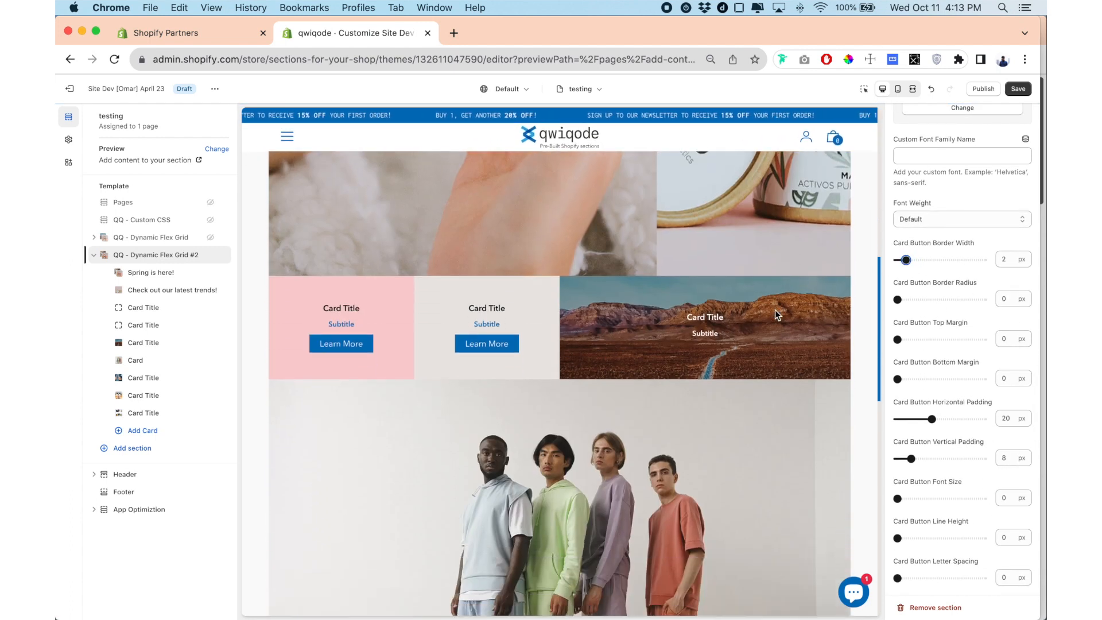
pyautogui.moveTo(899, 300); pyautogui.dragTo(912, 298)
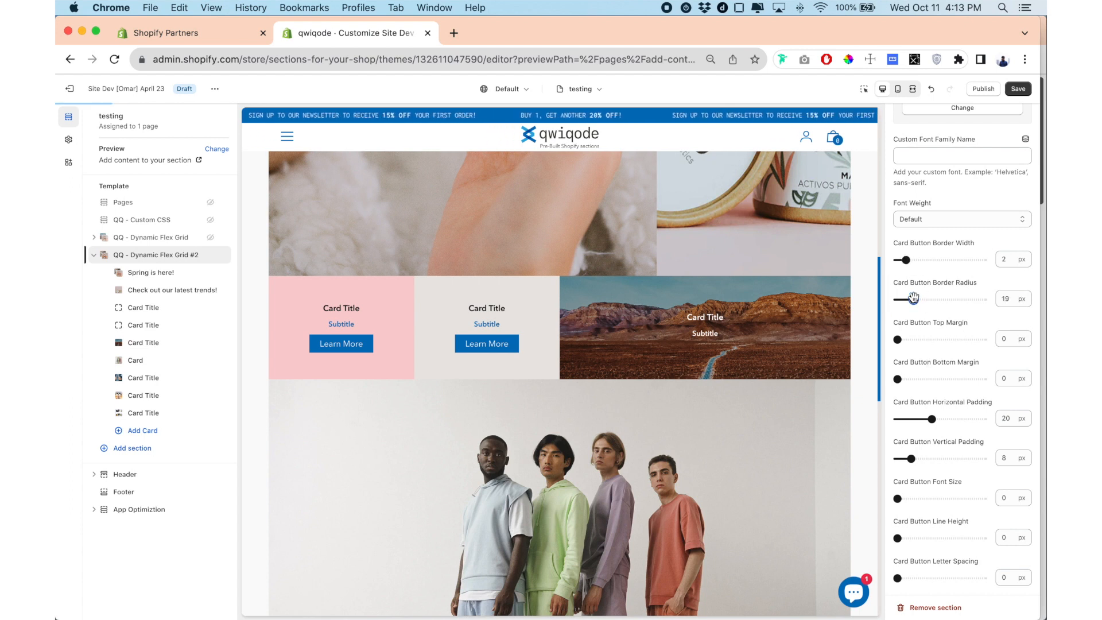
pyautogui.scroll(-5, 753, 356)
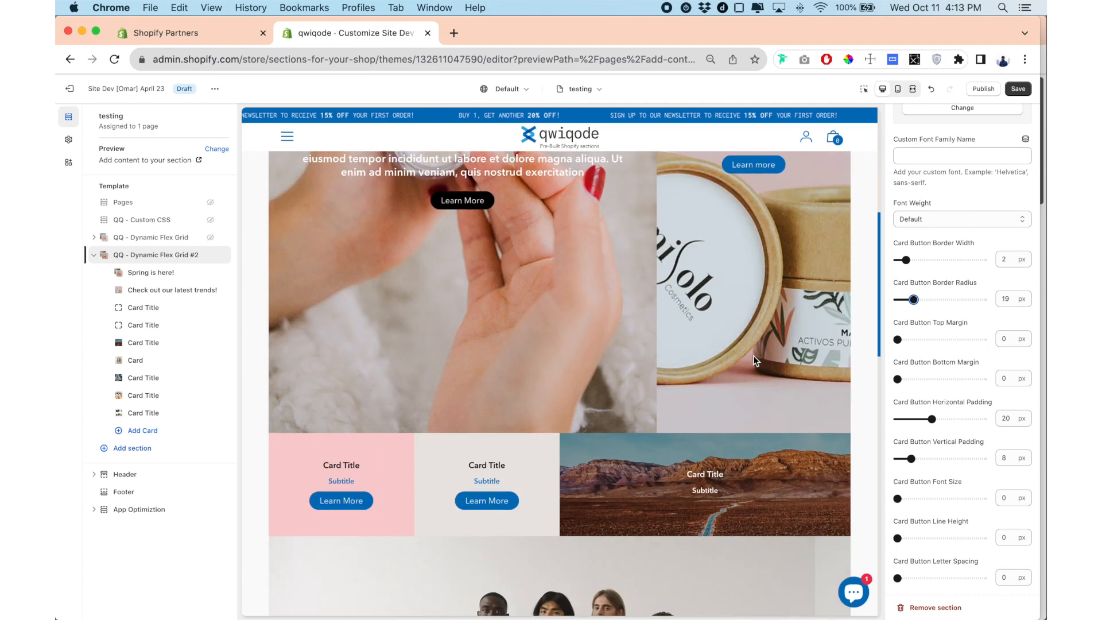
# Set the desktop card button font size to 20 px and check the buttons in the preview.
pyautogui.scroll(-3, 914, 403)
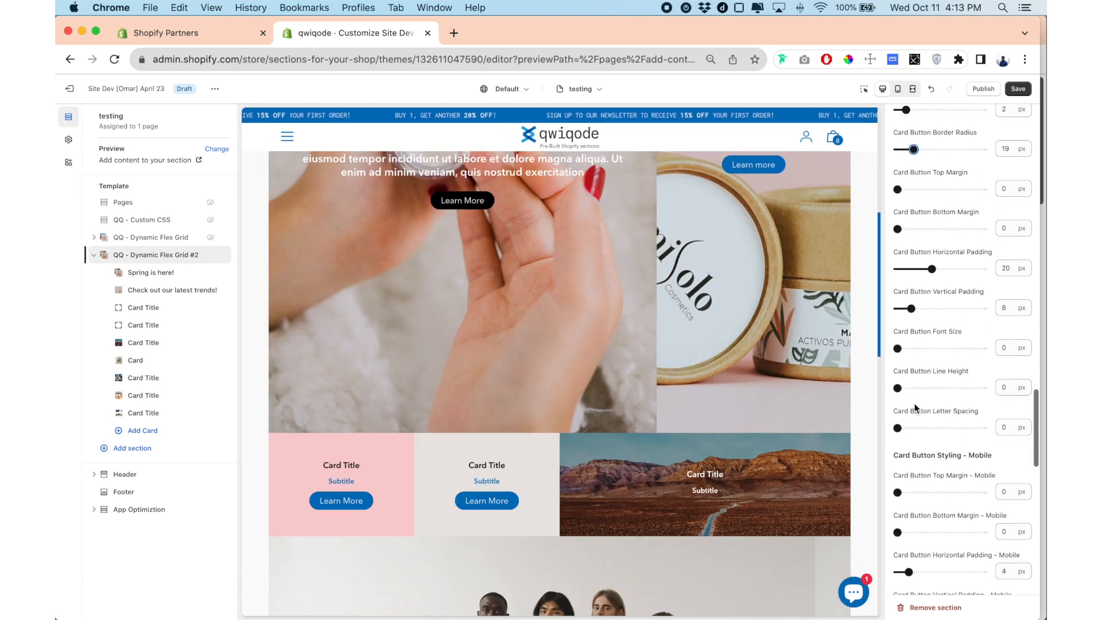
pyautogui.scroll(-2, 914, 403)
pyautogui.moveTo(897, 277); pyautogui.dragTo(931, 277)
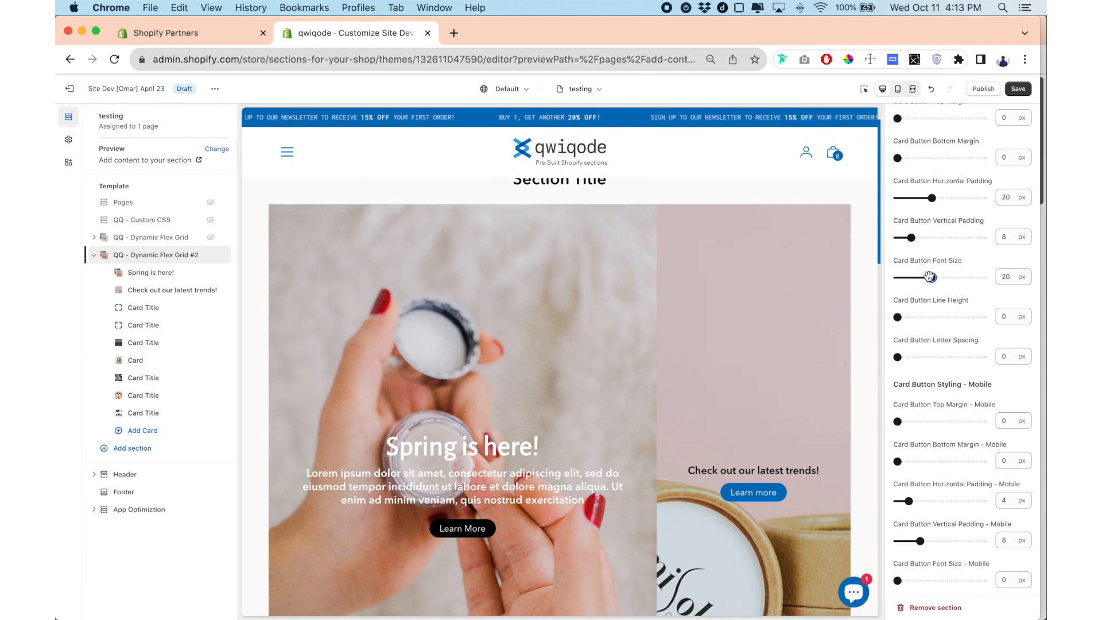
pyautogui.scroll(-5, 761, 304)
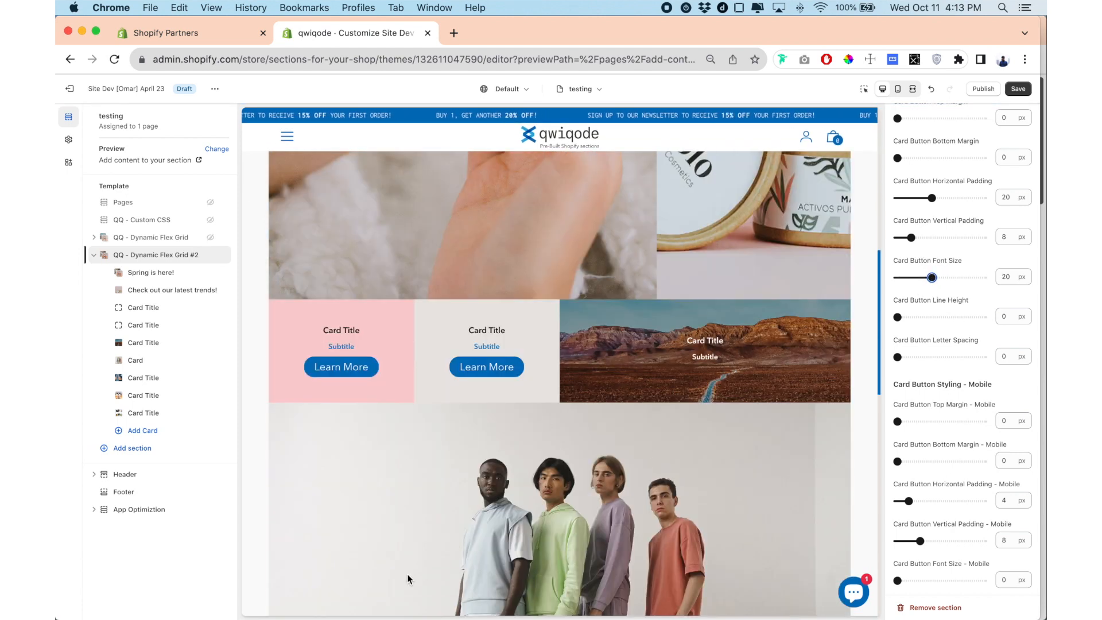
# Set QQ - Dynamic Flex Grid #2's section background color to the recently used blue #0071BC.
pyautogui.scroll(-10, 920, 401)
pyautogui.scroll(8, 599, 389)
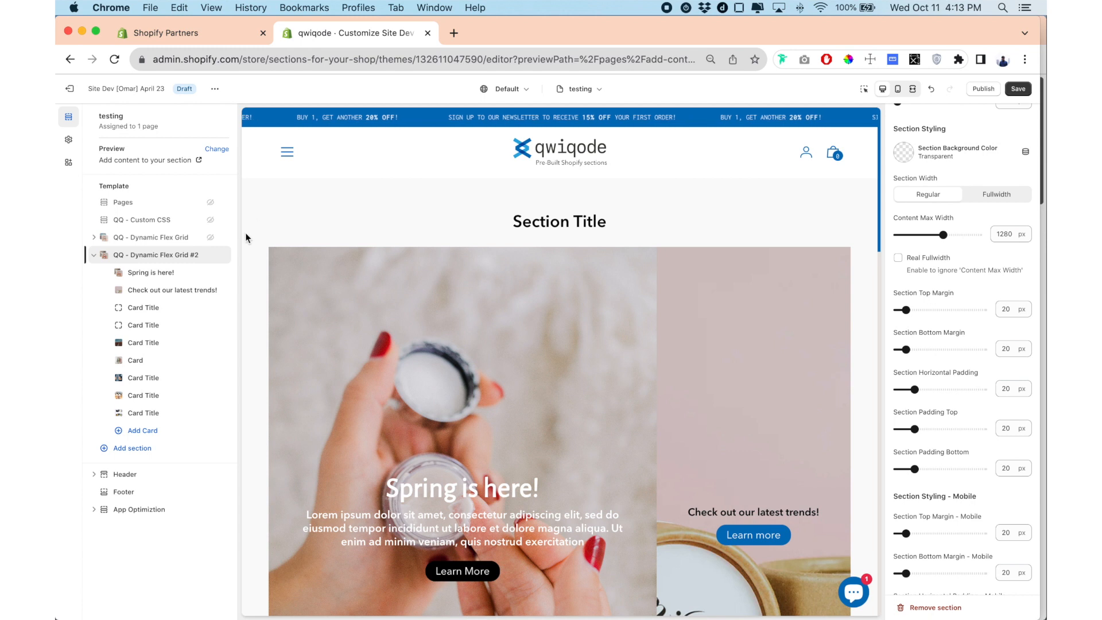
pyautogui.click(904, 154)
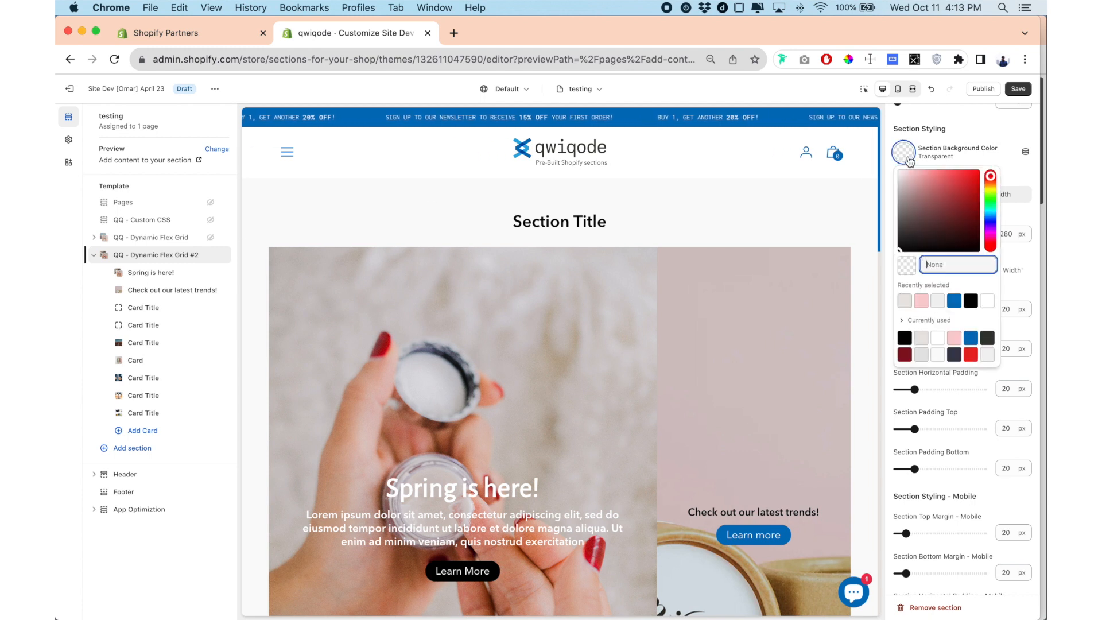
pyautogui.click(955, 300)
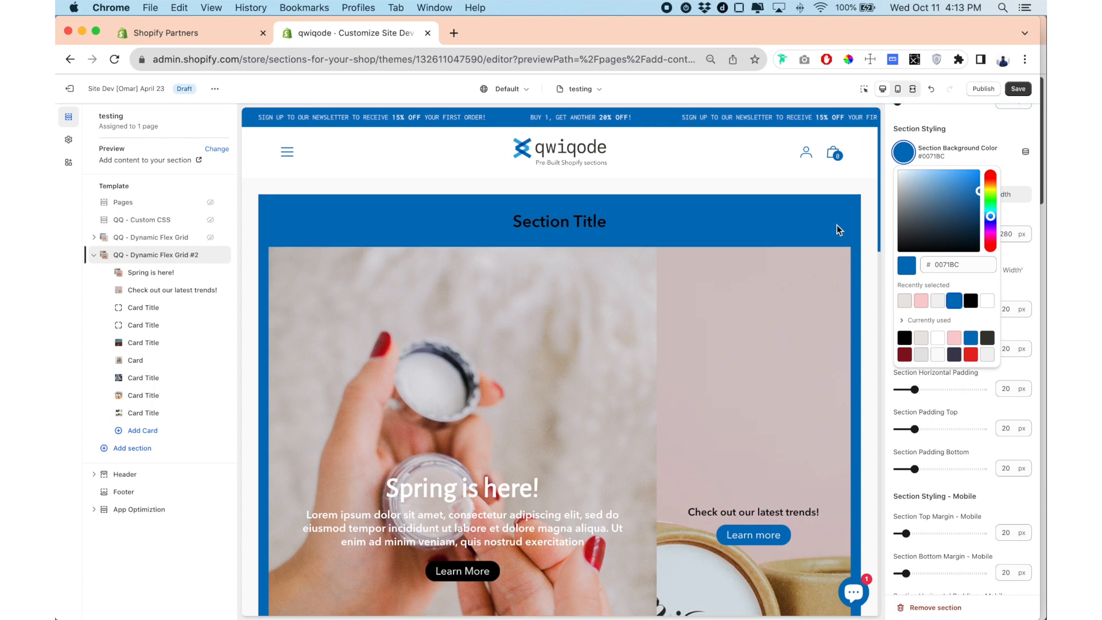
pyautogui.click(880, 274)
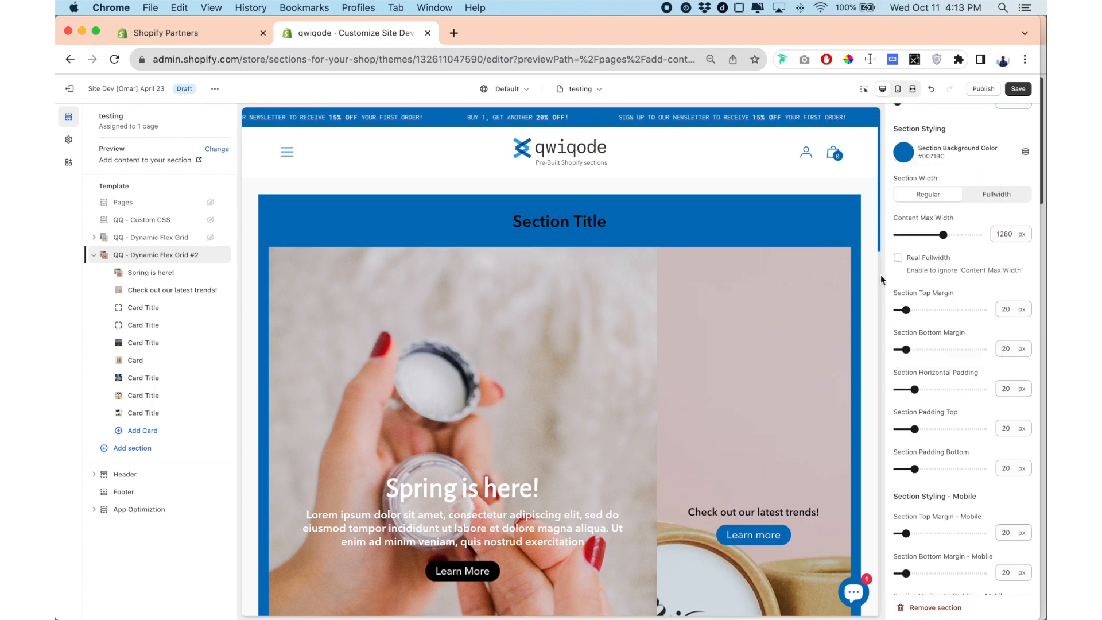
# Set the section width to Fullwidth and reduce the content max width to 860 px.
pyautogui.click(942, 235)
pyautogui.moveTo(943, 235)
pyautogui.mouseDown()
pyautogui.moveTo(922, 235)
pyautogui.moveTo(942, 235)
pyautogui.mouseUp()
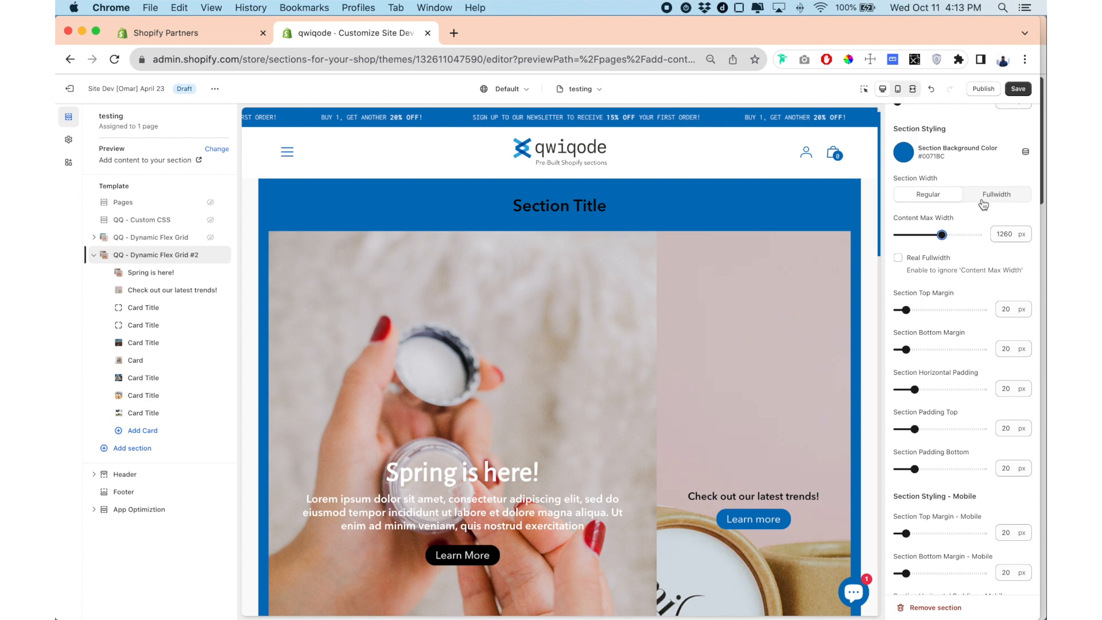
pyautogui.click(993, 198)
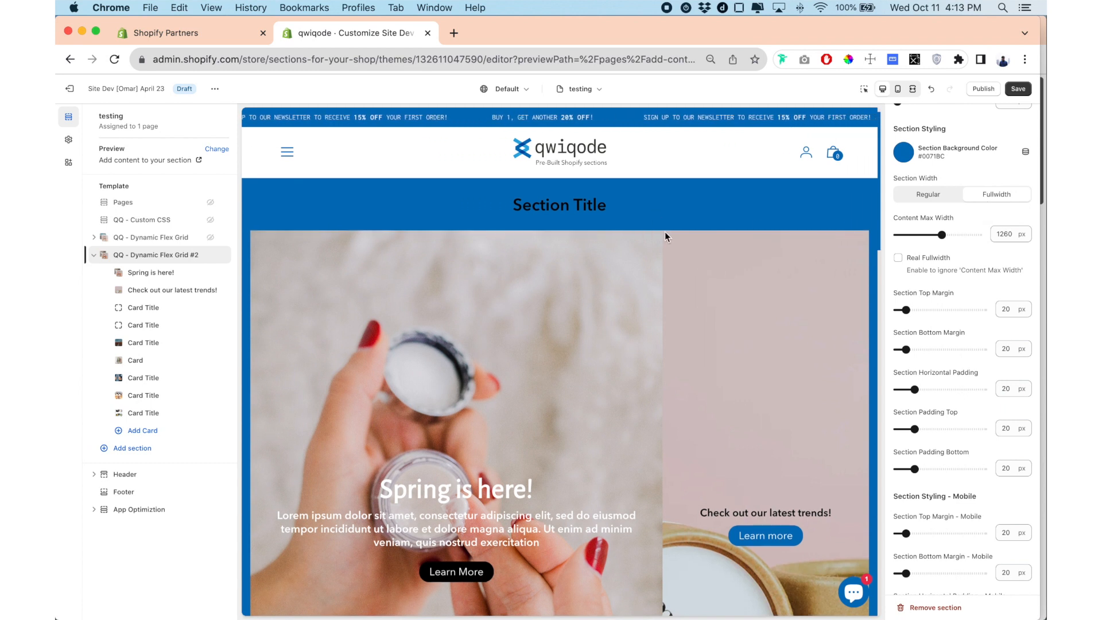
pyautogui.moveTo(941, 233); pyautogui.dragTo(916, 234)
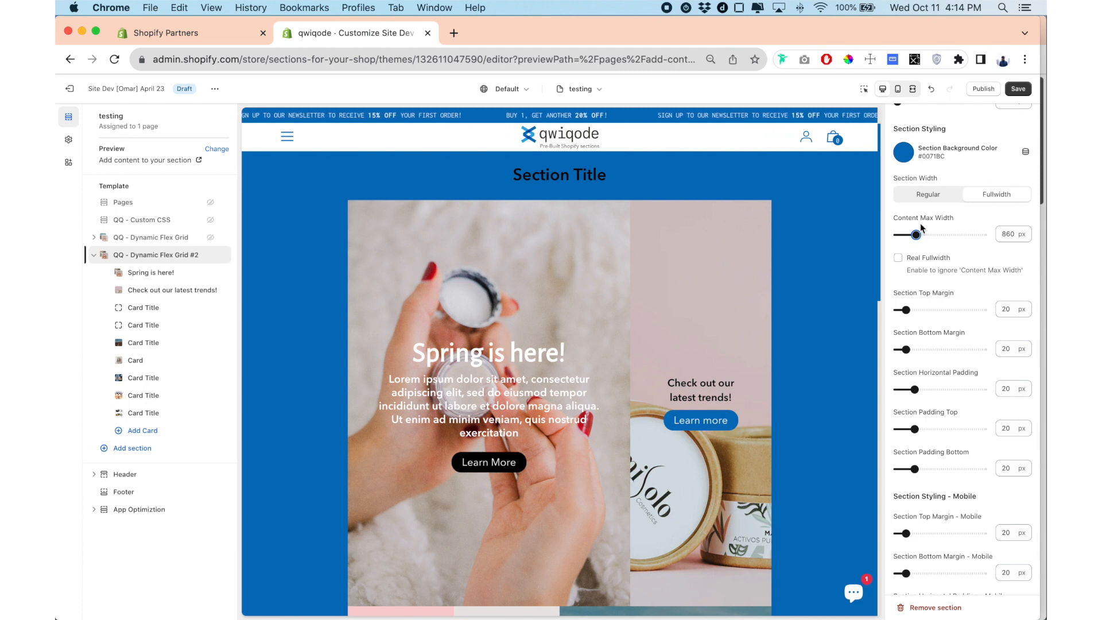
# Enable Real Fullwidth and set the section horizontal padding to 0 px, checking the cards edge to edge in the preview.
pyautogui.click(897, 259)
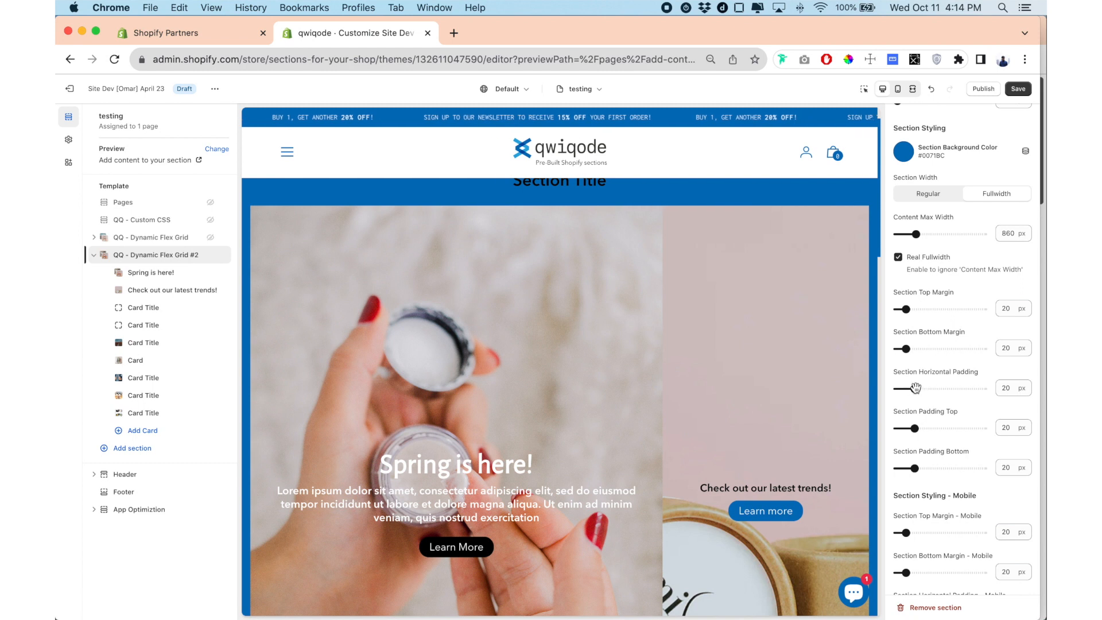
pyautogui.moveTo(915, 387); pyautogui.dragTo(880, 389)
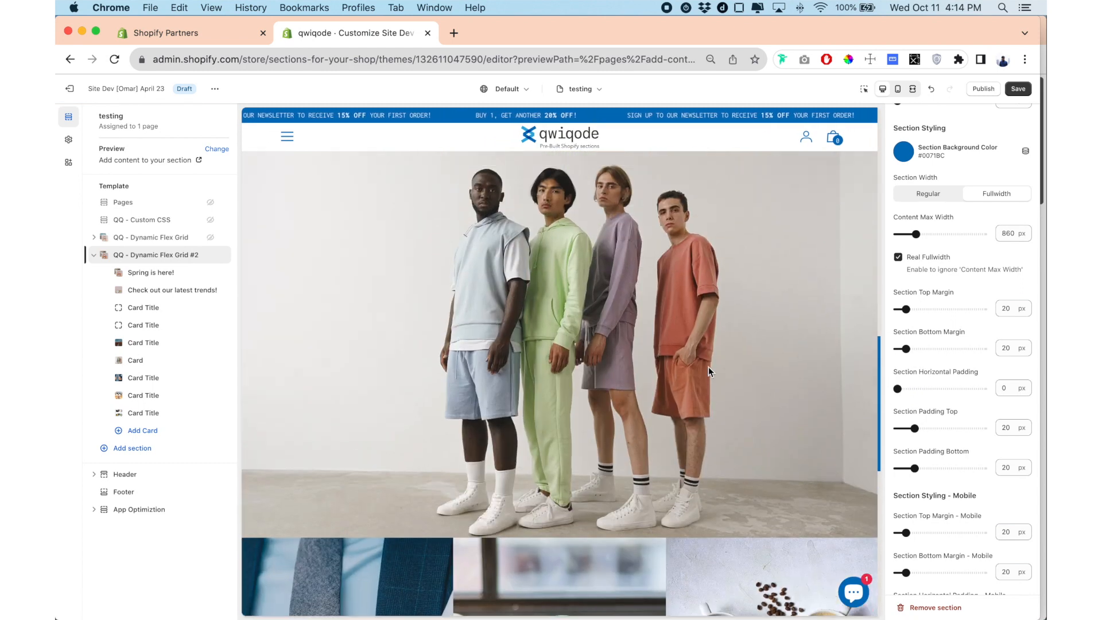
pyautogui.scroll(-5, 708, 366)
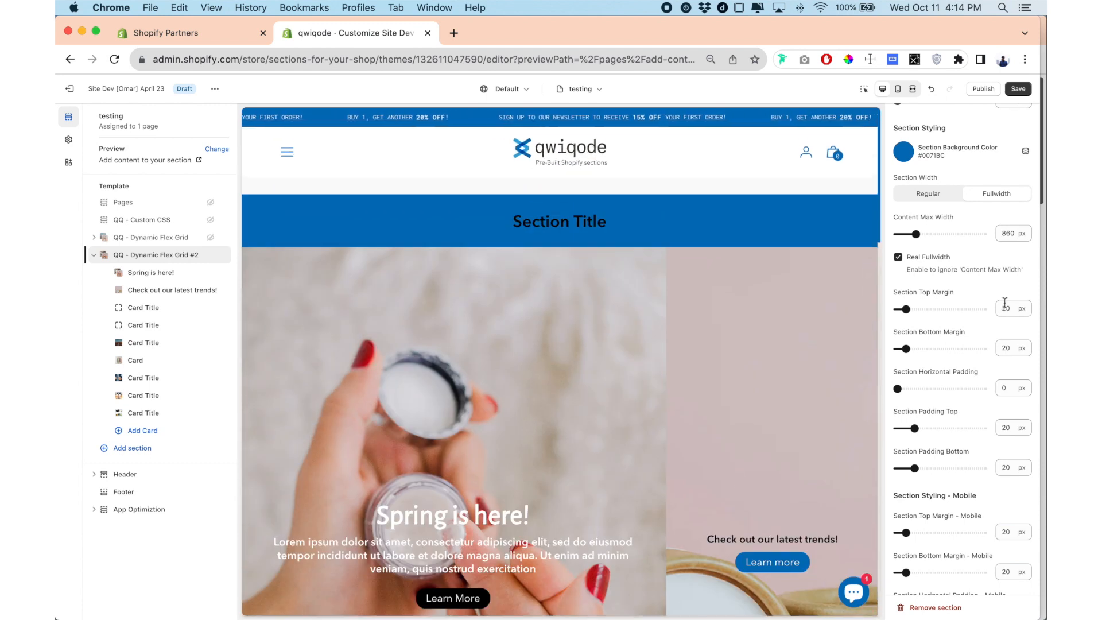
pyautogui.scroll(1, 930, 247)
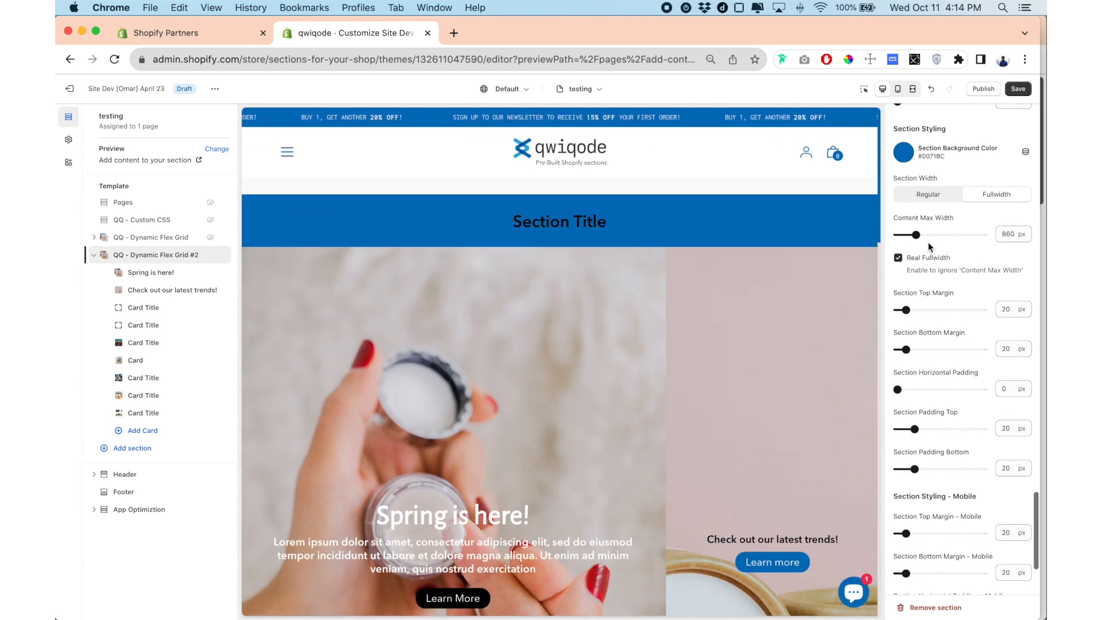
# Turn off Real Fullwidth, set the content max width to 1140 px and look over the card grid in the preview.
pyautogui.click(898, 259)
pyautogui.moveTo(916, 236); pyautogui.dragTo(933, 237)
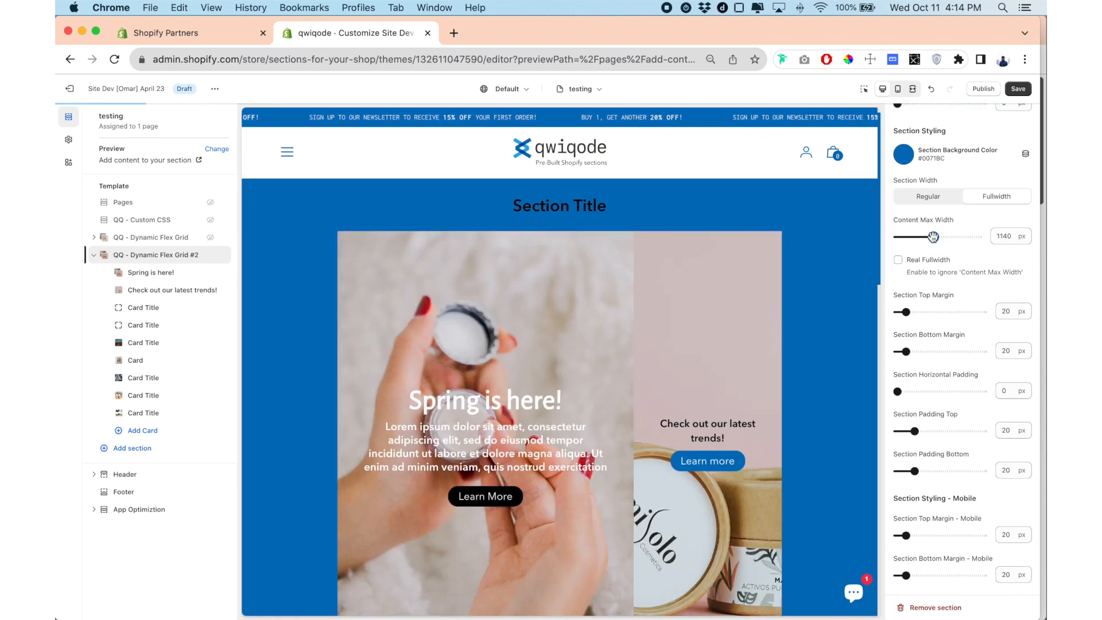
pyautogui.scroll(-4, 740, 326)
pyautogui.scroll(3, 740, 326)
pyautogui.scroll(-3, 741, 330)
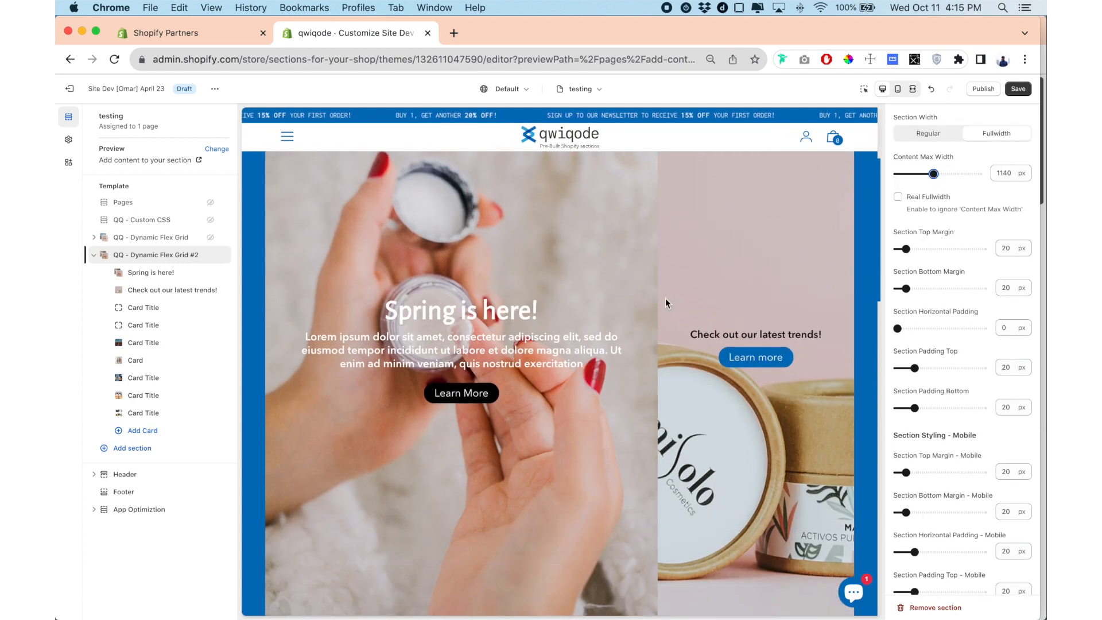
pyautogui.scroll(-10, 724, 285)
pyautogui.scroll(-10, 724, 285)
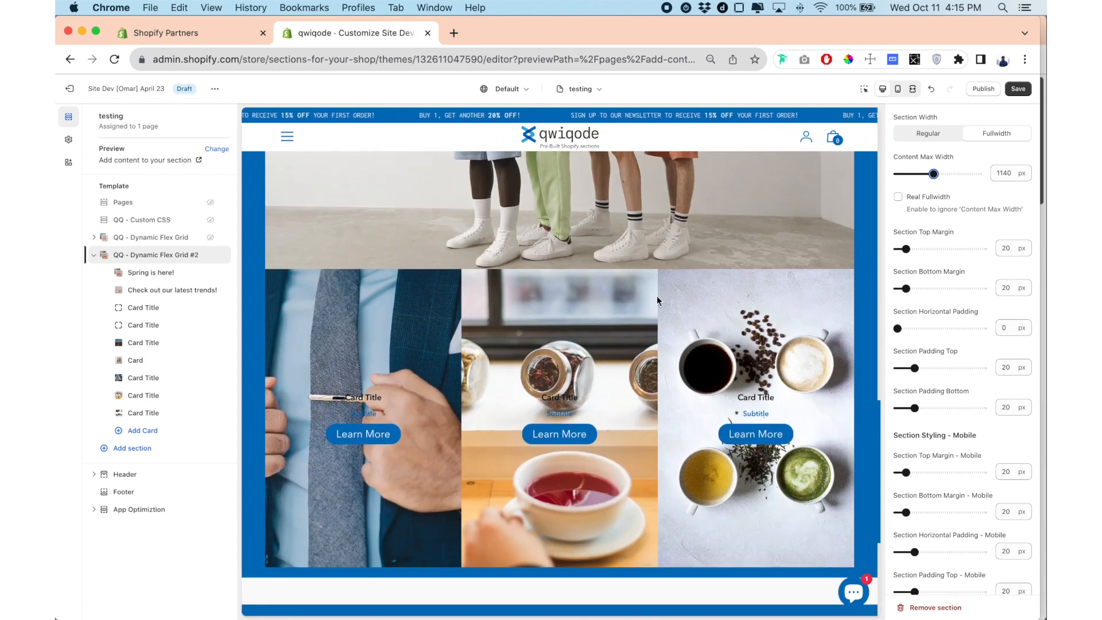
pyautogui.scroll(10, 555, 340)
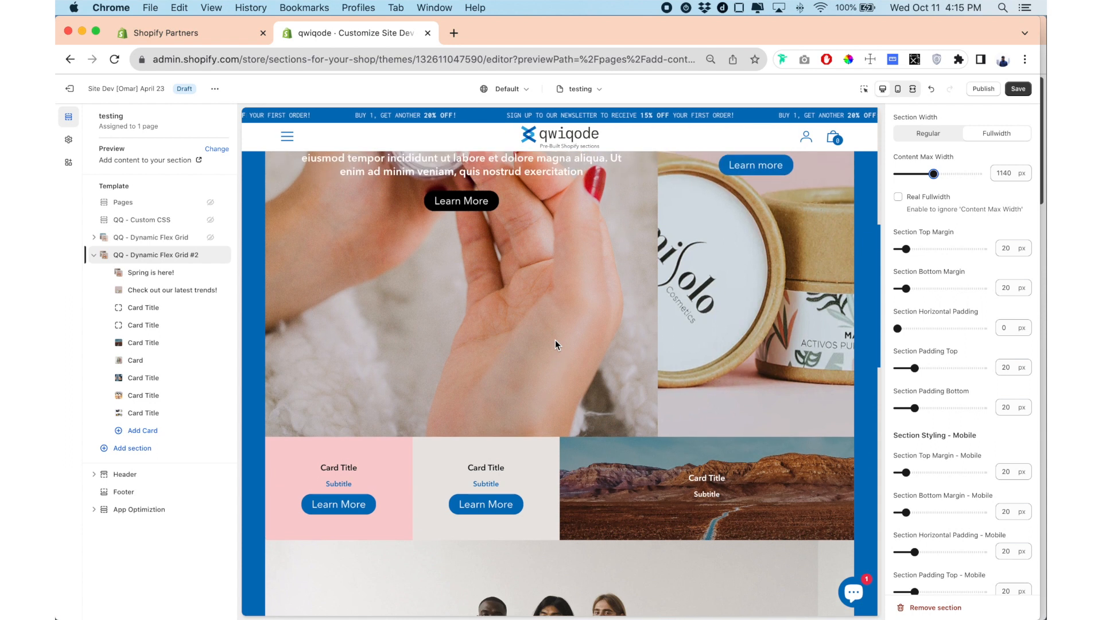
pyautogui.scroll(5, 555, 339)
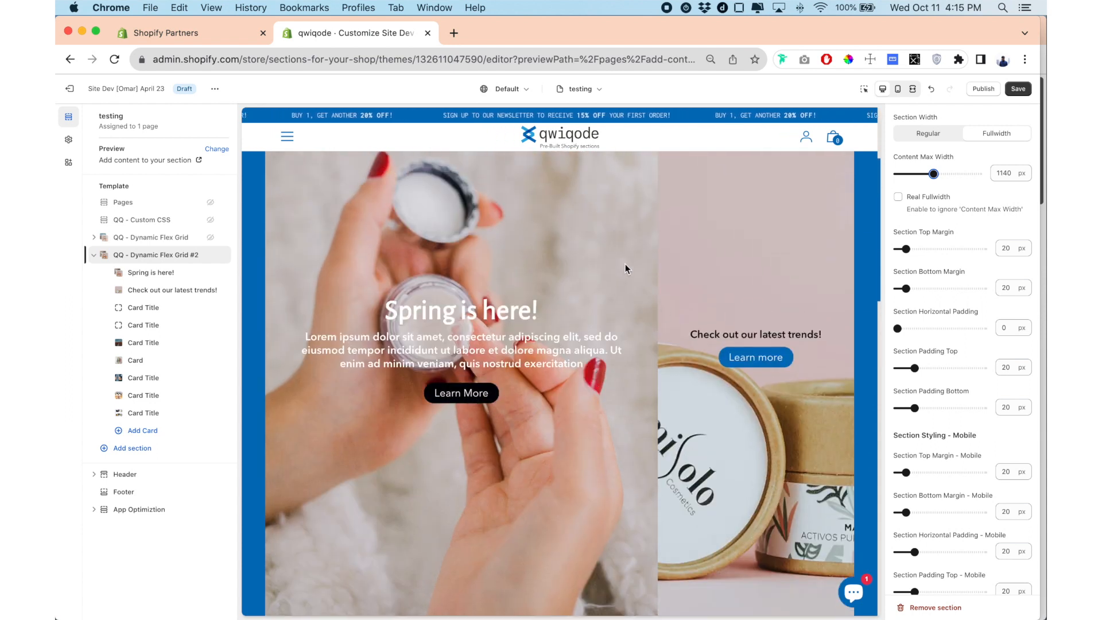
pyautogui.scroll(-5, 624, 263)
pyautogui.scroll(6, 625, 263)
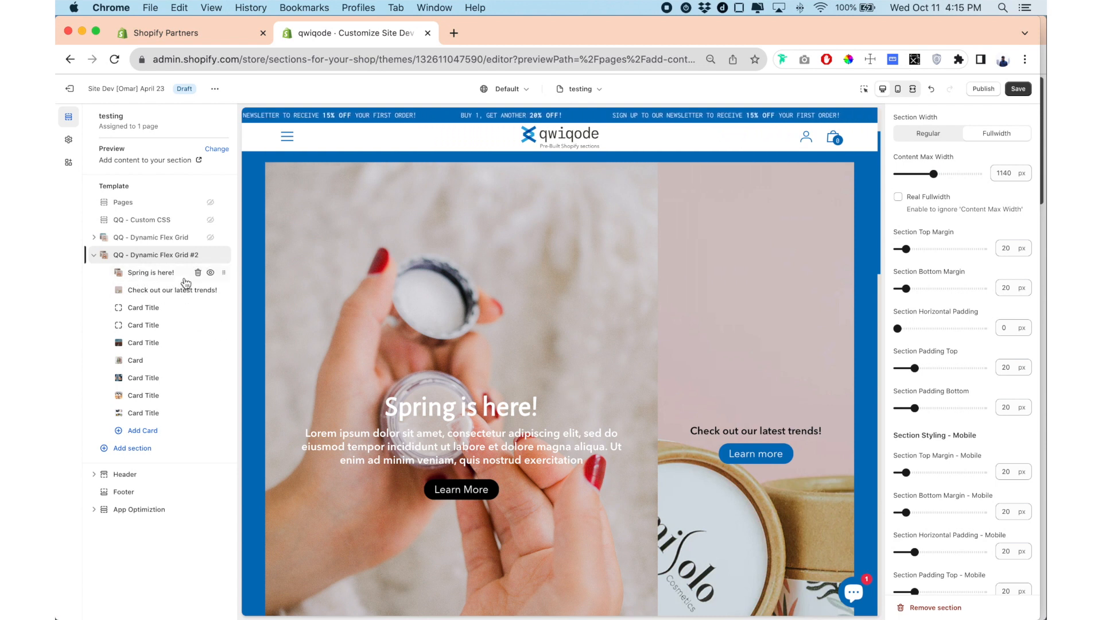
# Enable the hover effect on the "Check out our latest trends!" card and return to the section settings.
pyautogui.click(143, 291)
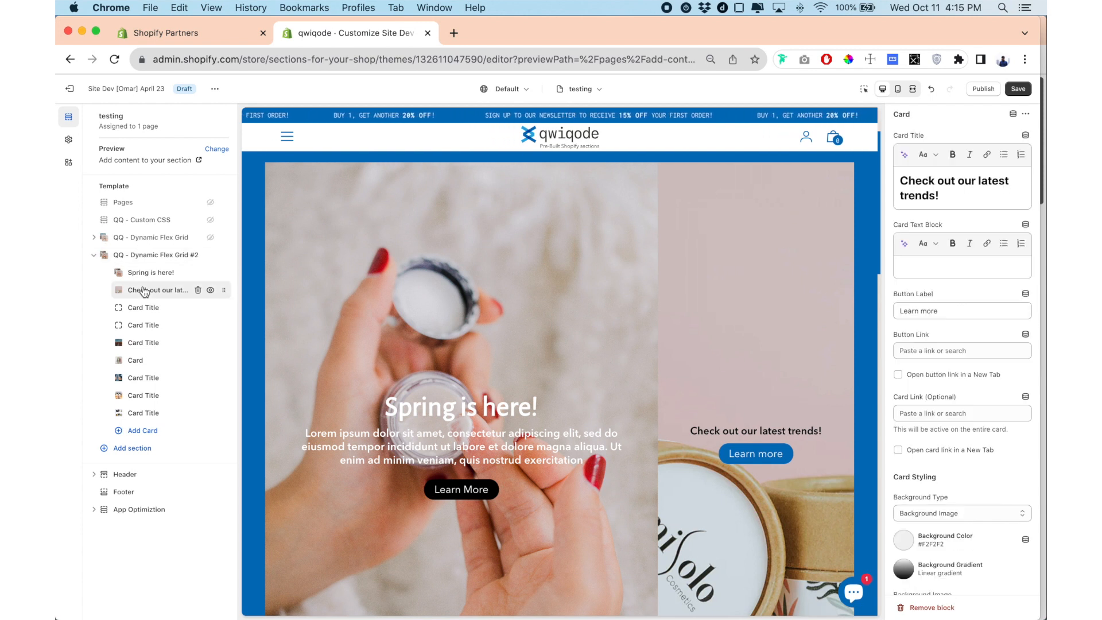
pyautogui.scroll(-10, 976, 327)
pyautogui.scroll(-3, 974, 332)
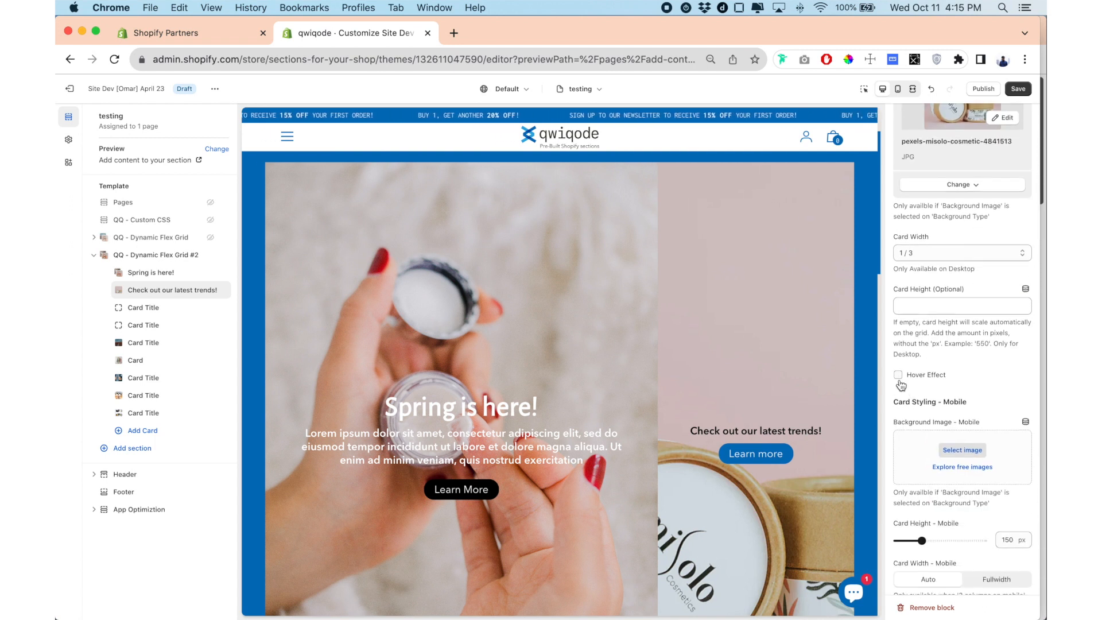
pyautogui.click(897, 375)
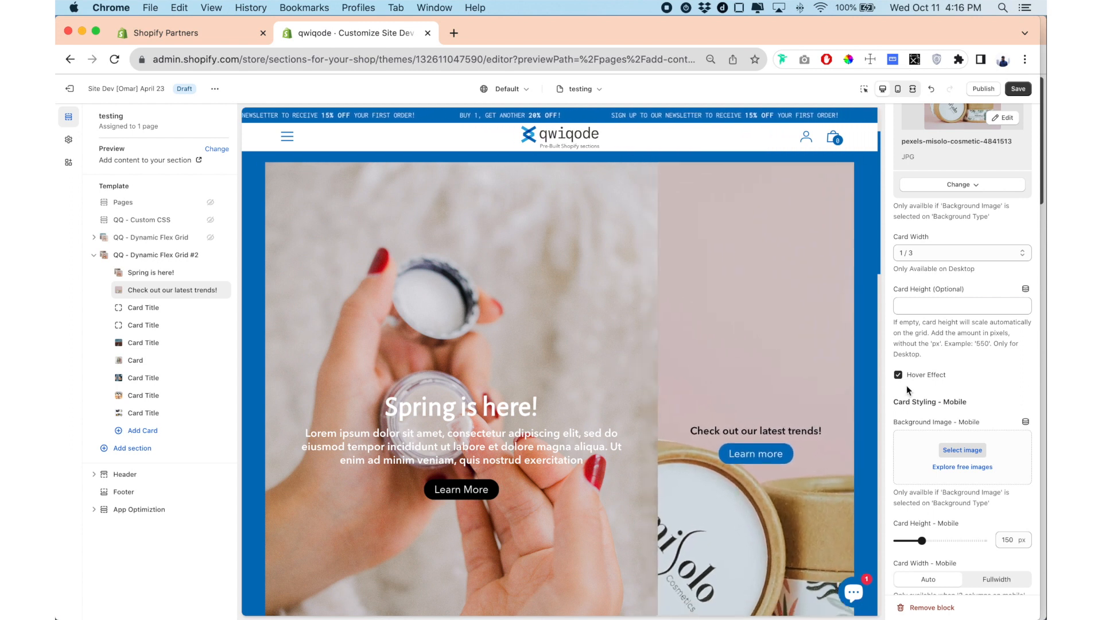
pyautogui.click(155, 254)
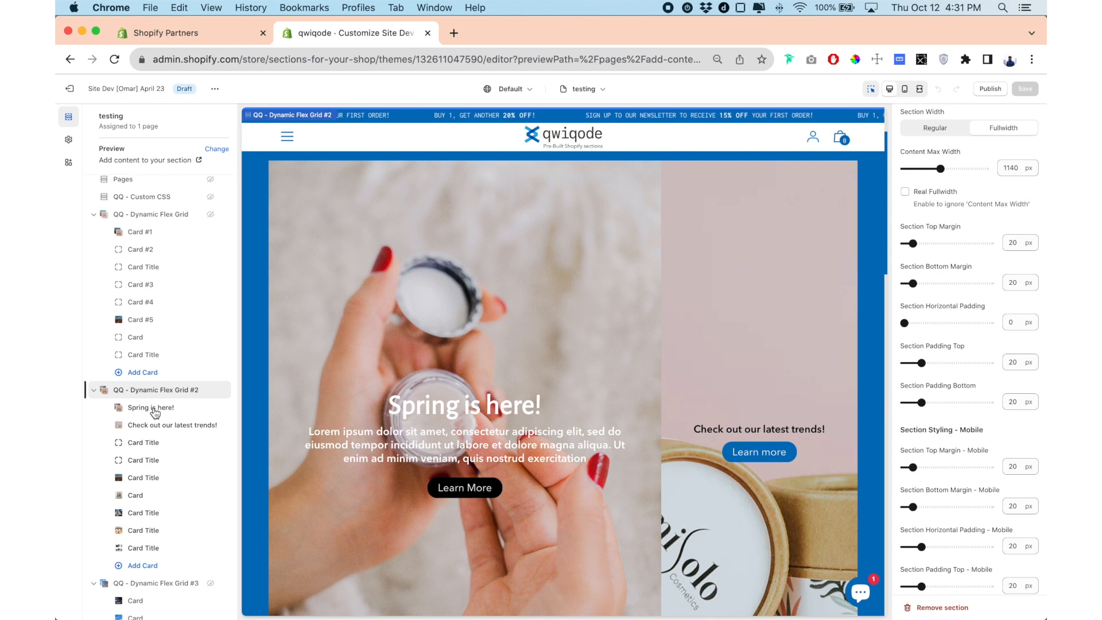
# Open the "Spring is here!" card's settings and examine its Card Height options.
pyautogui.moveTo(155, 411)
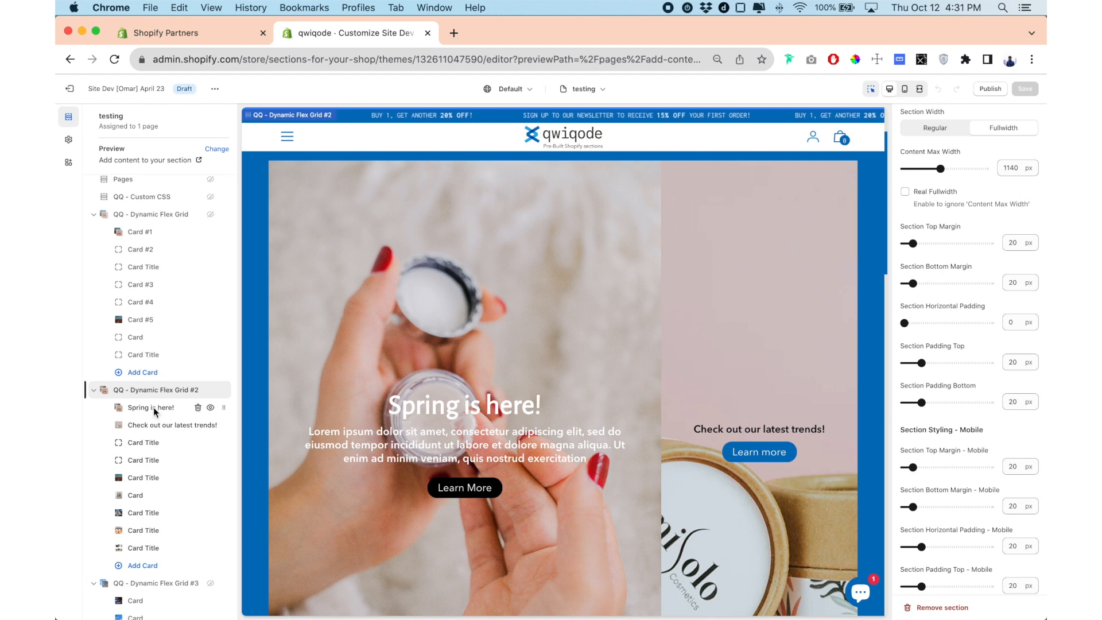
pyautogui.click(154, 407)
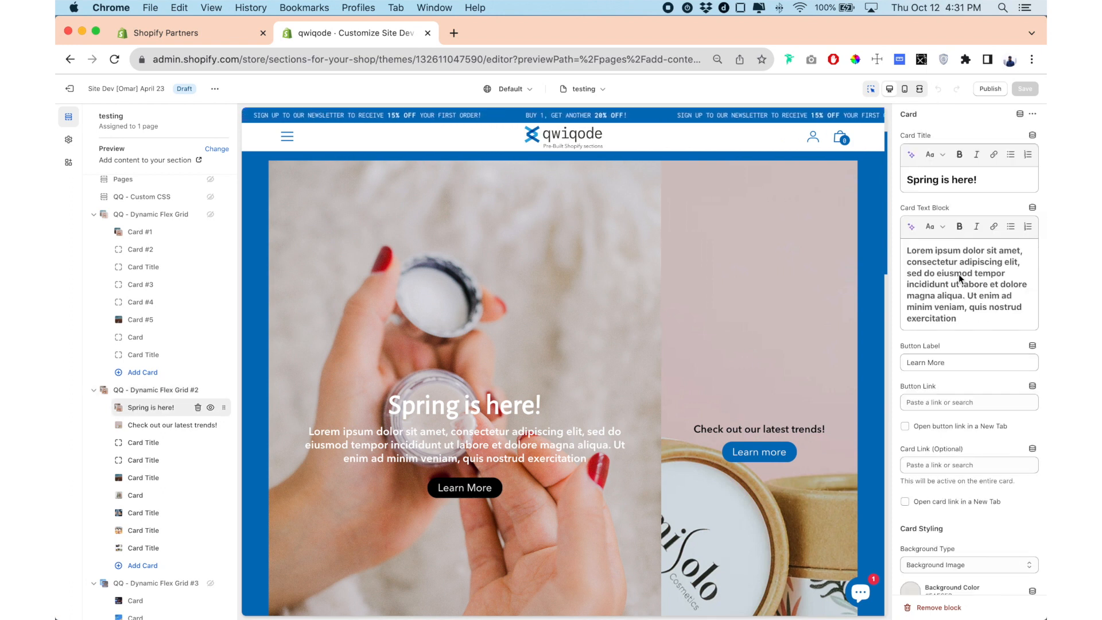
pyautogui.scroll(-10, 959, 278)
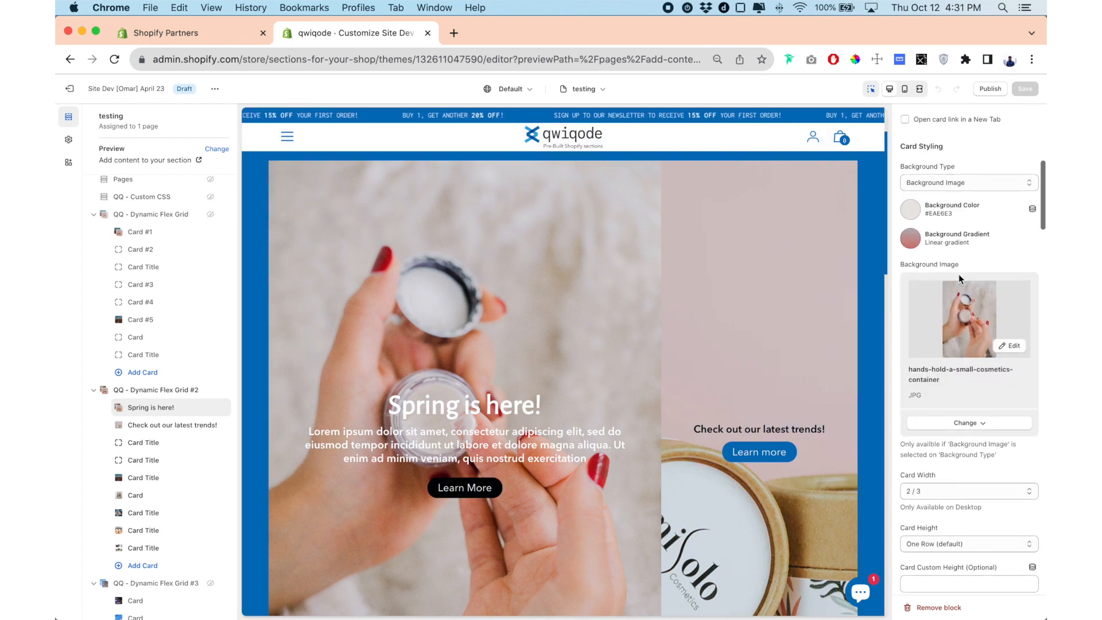
pyautogui.scroll(-2, 959, 274)
pyautogui.scroll(-4, 958, 273)
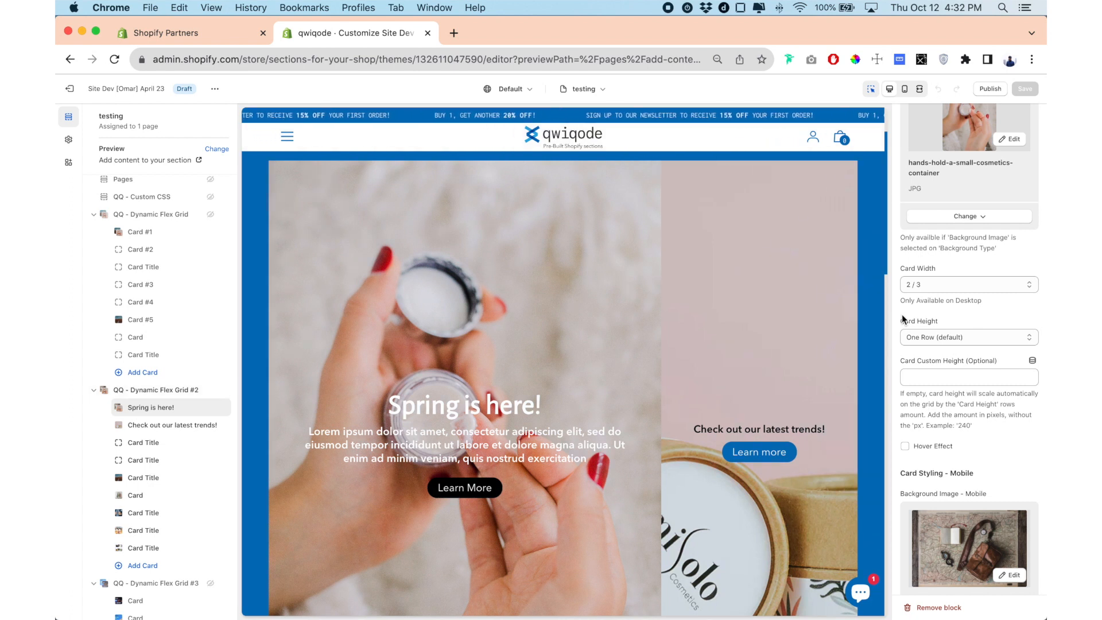
pyautogui.scroll(-1, 946, 341)
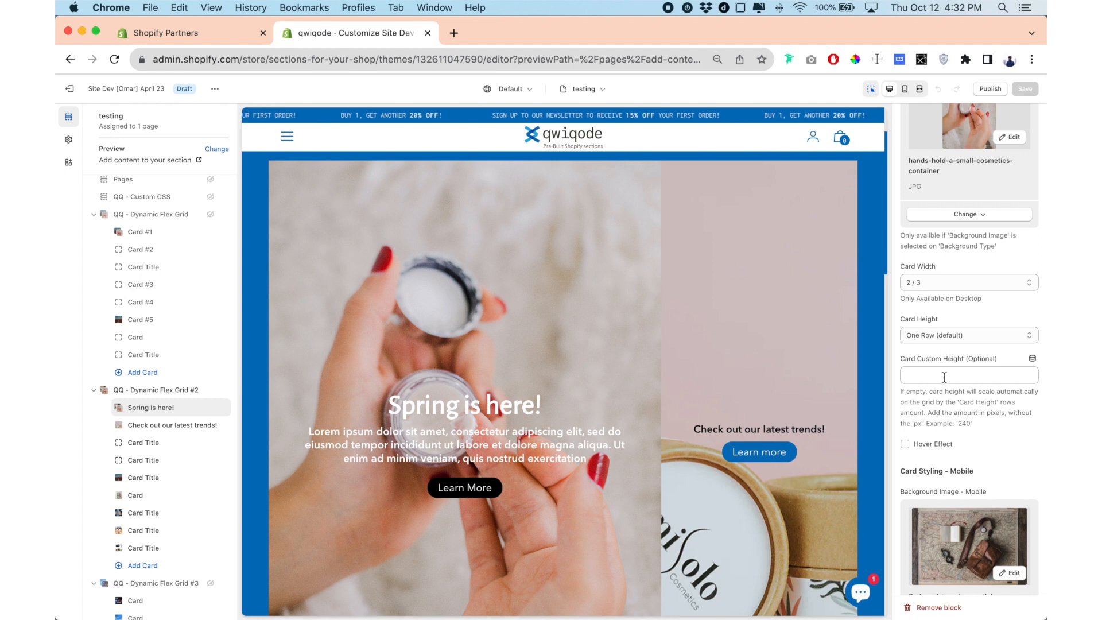
pyautogui.click(938, 335)
pyautogui.click(897, 315)
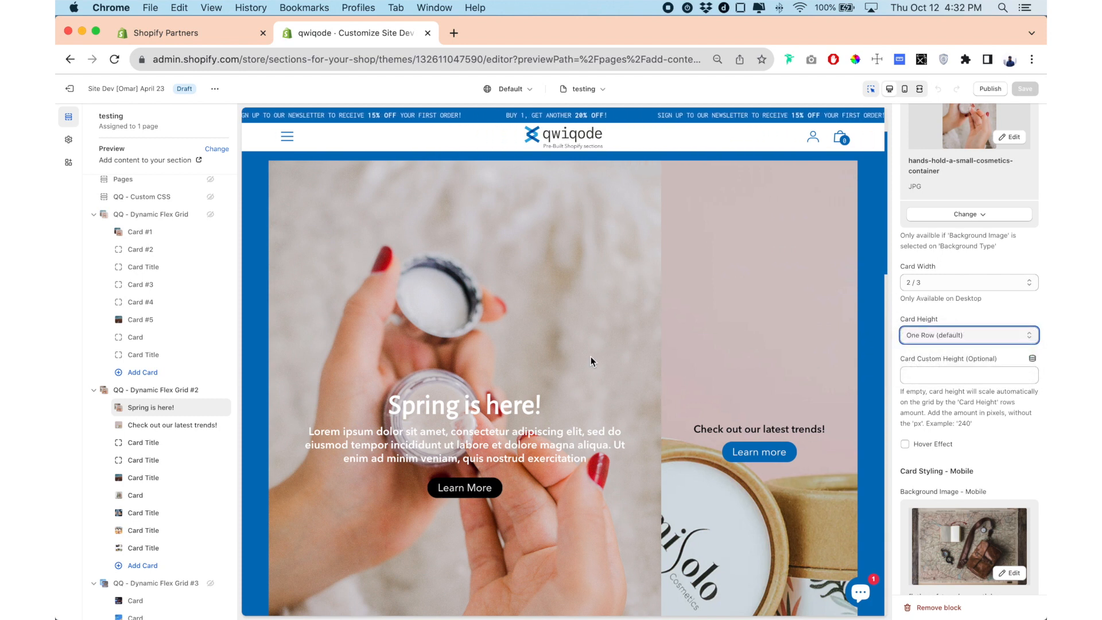
# Review the grid's rows in the preview and set the "Spring is here!" card's height to Two Rows.
pyautogui.scroll(-5, 590, 356)
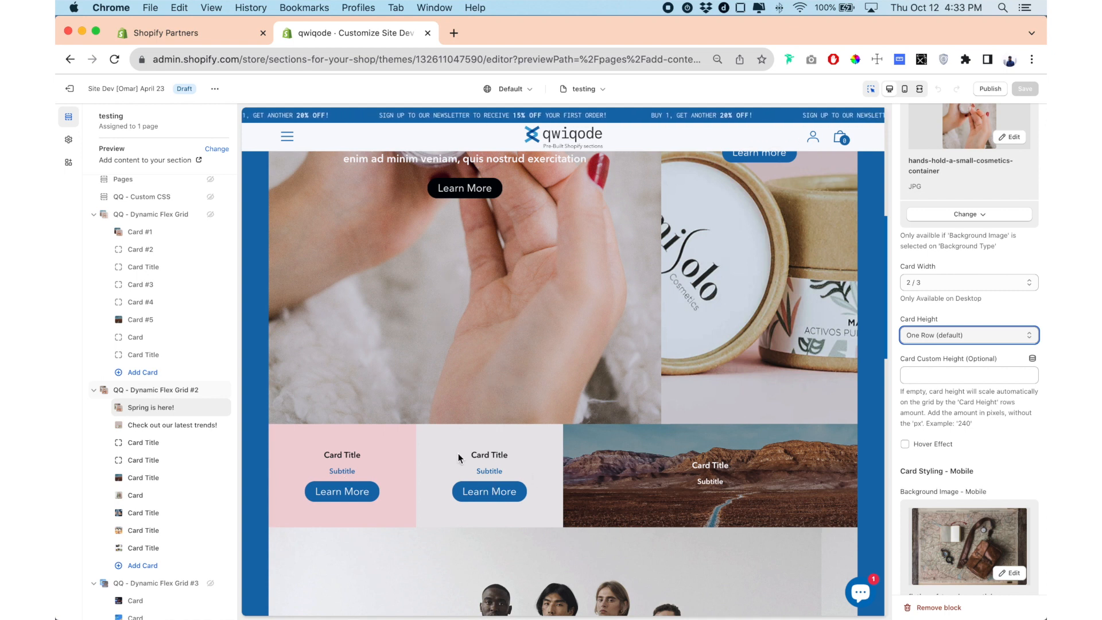
pyautogui.scroll(-10, 458, 453)
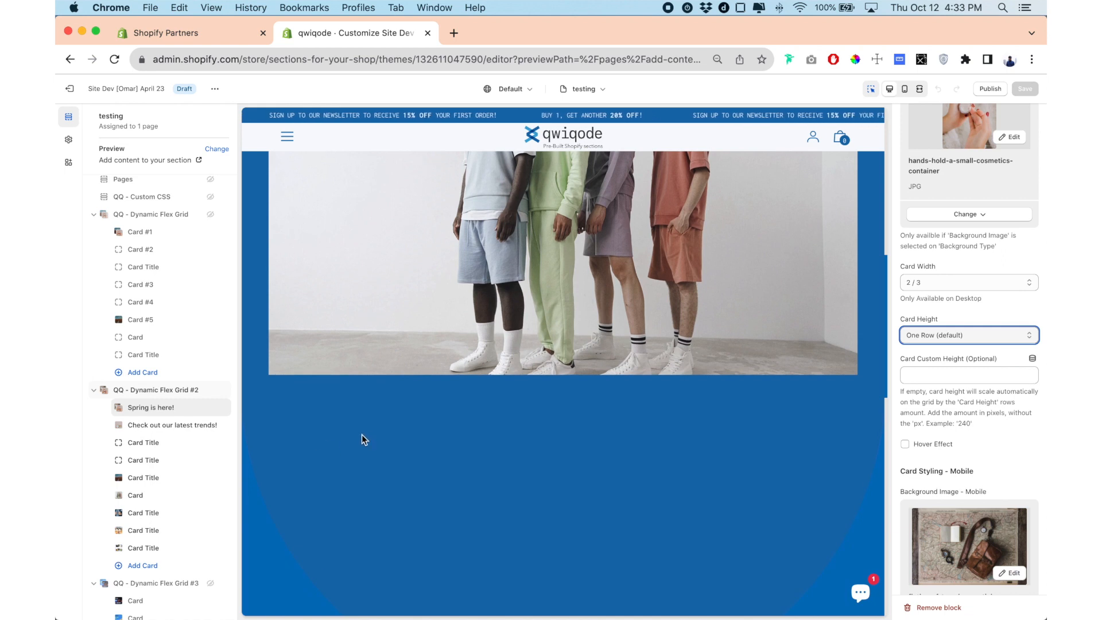
pyautogui.scroll(-1, 362, 435)
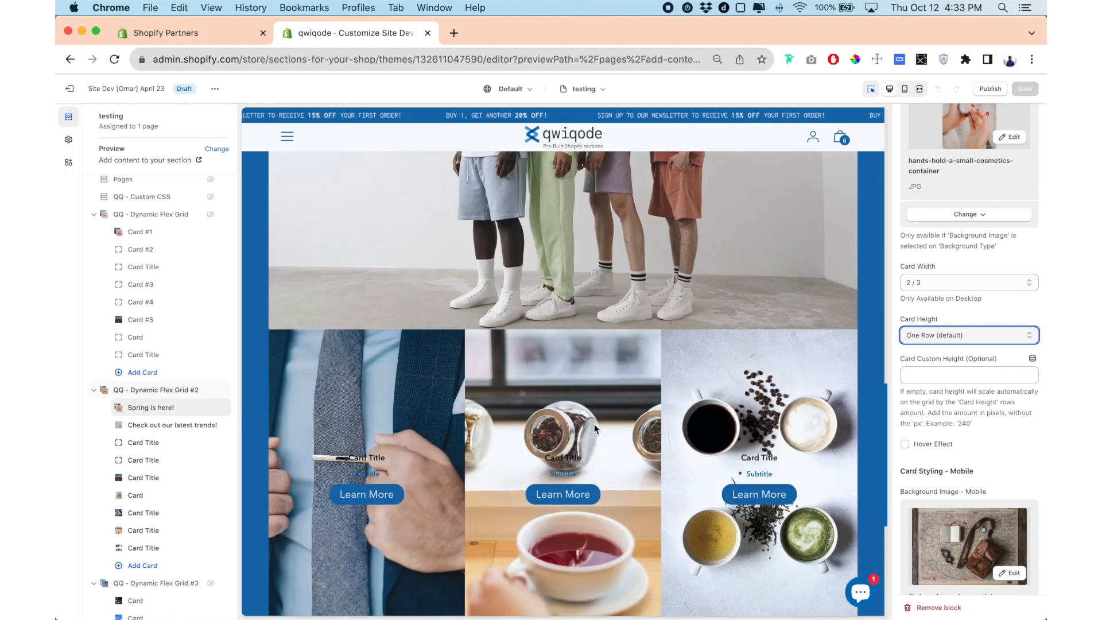
pyautogui.scroll(10, 519, 418)
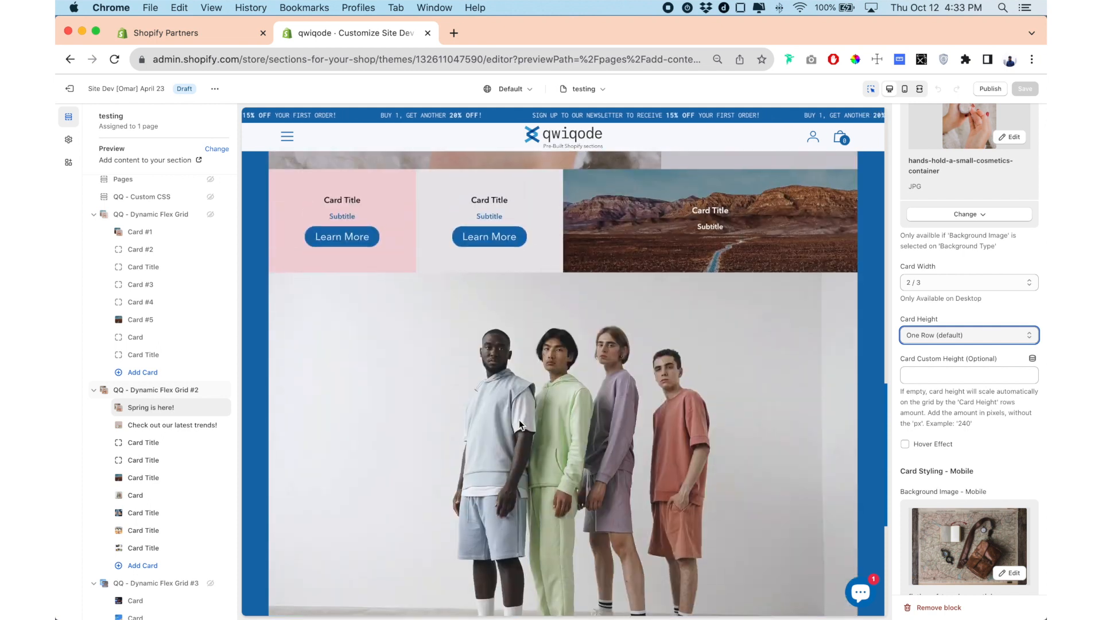
pyautogui.click(964, 336)
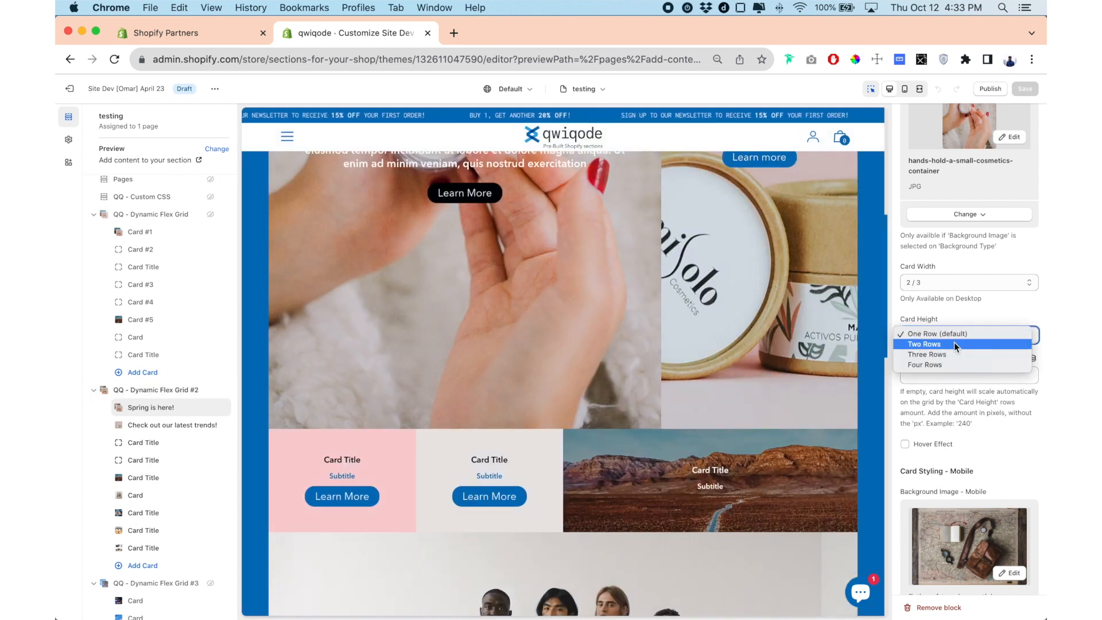
pyautogui.press('Escape')
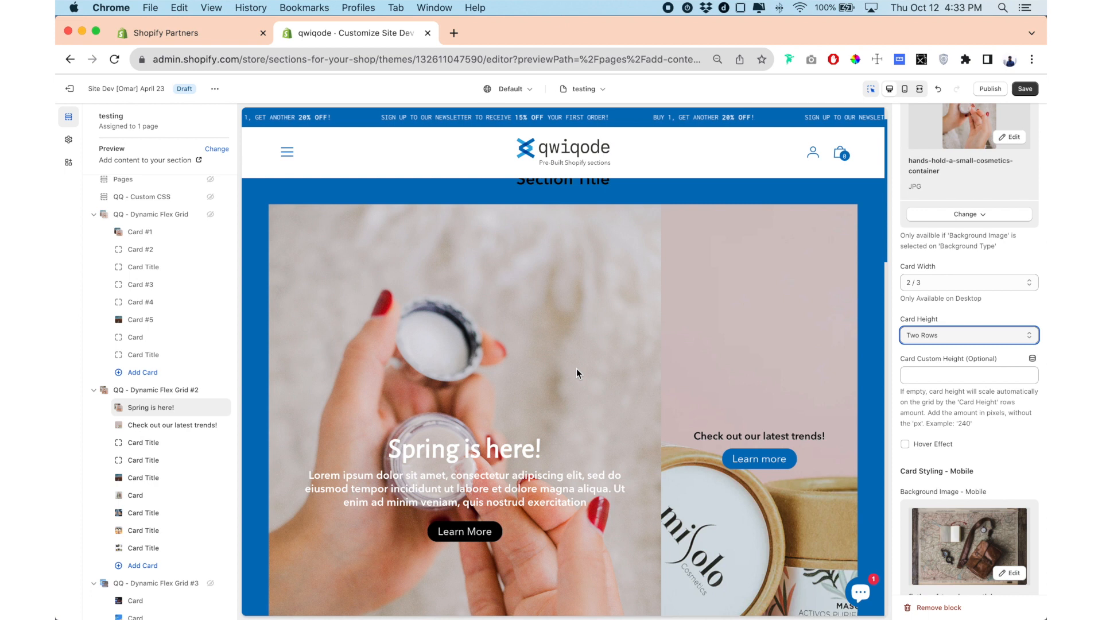
pyautogui.scroll(-3, 576, 368)
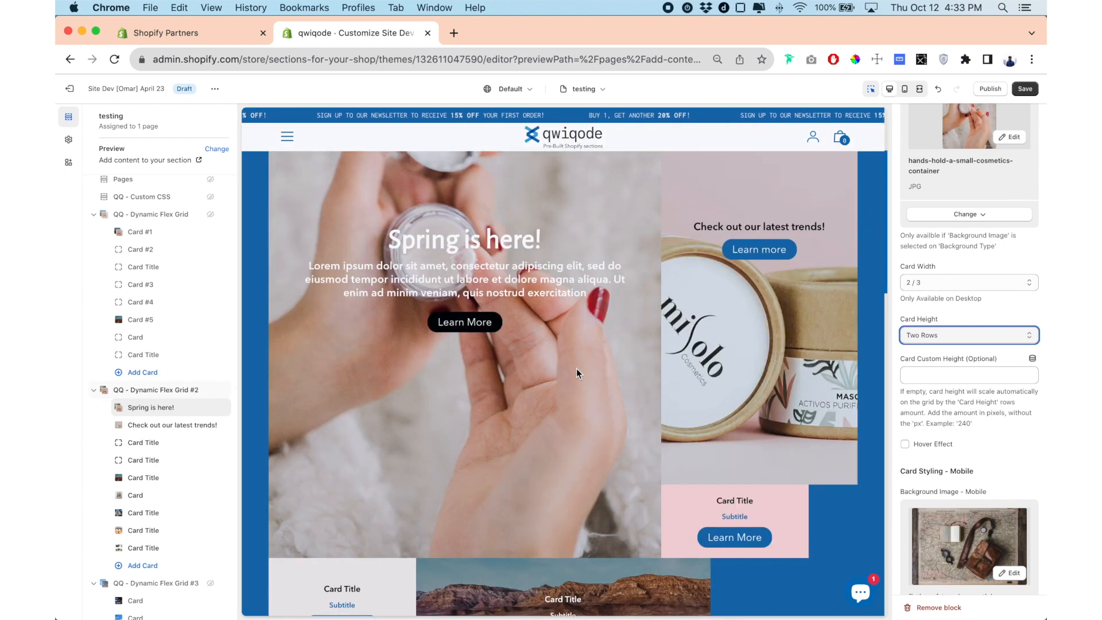
pyautogui.scroll(-1, 576, 368)
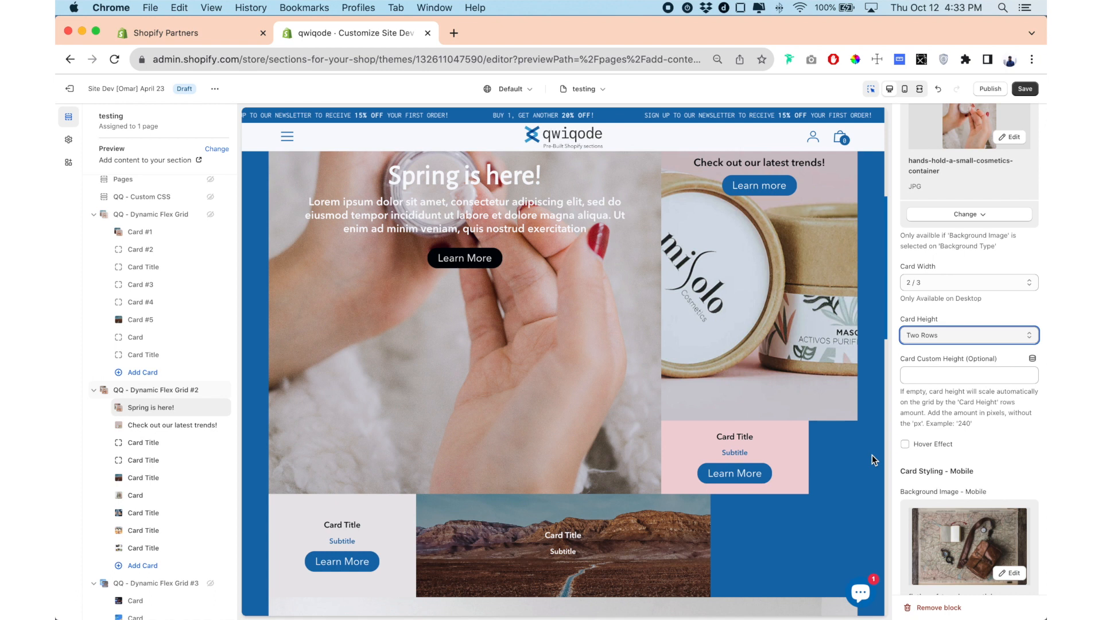
# Set the card width of the pink card below "Check out our latest trends!" to 1/3 and check the grid.
pyautogui.click(143, 444)
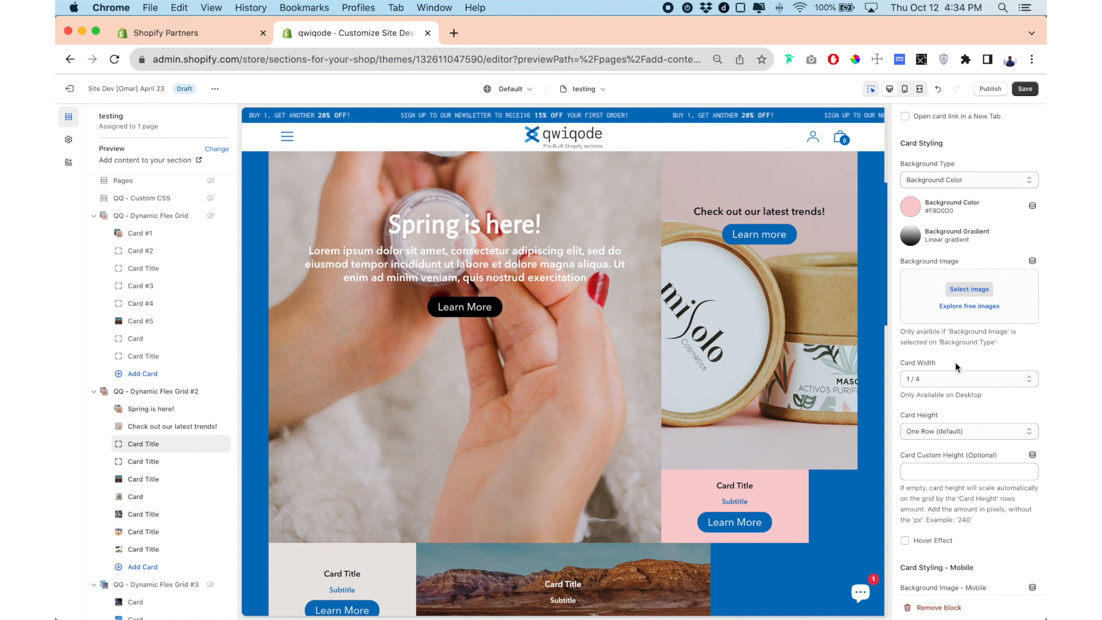
pyautogui.scroll(-1, 957, 367)
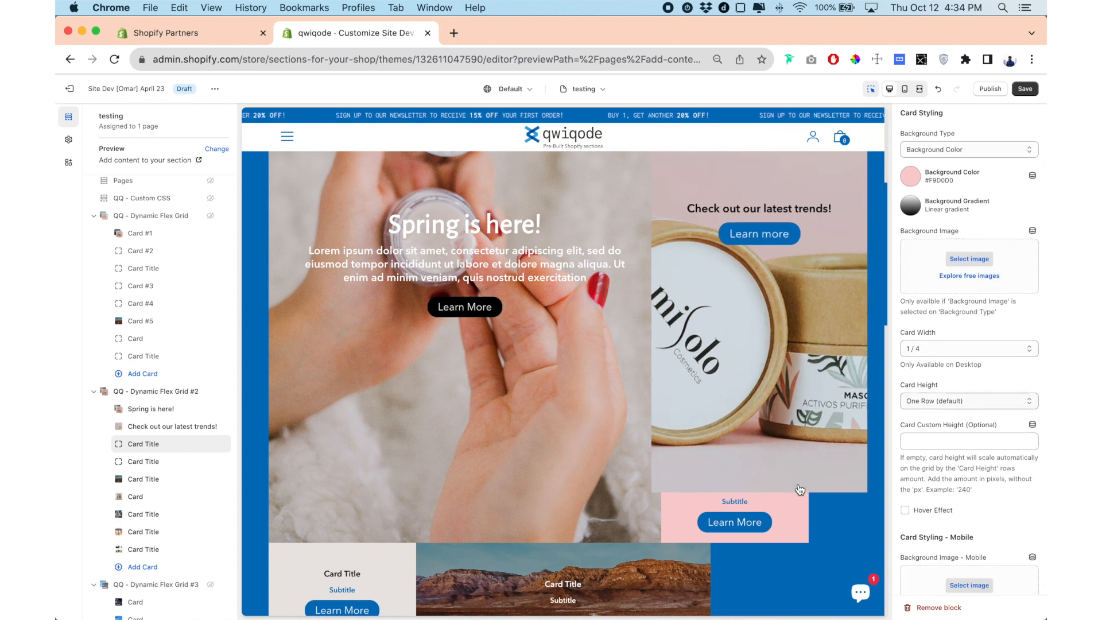
pyautogui.click(955, 348)
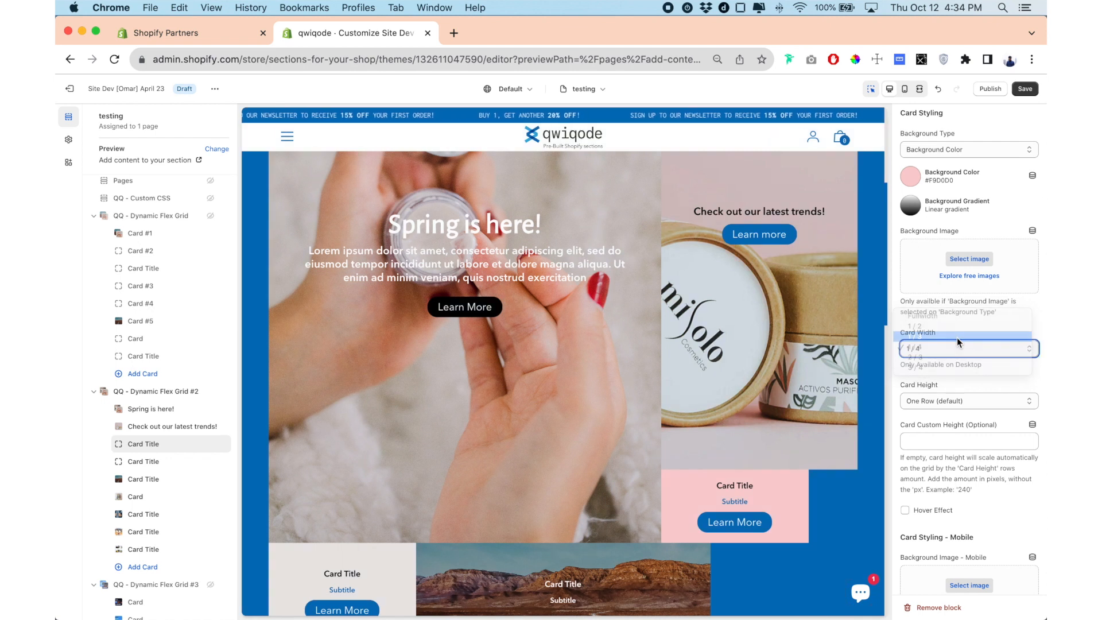
pyautogui.click(918, 336)
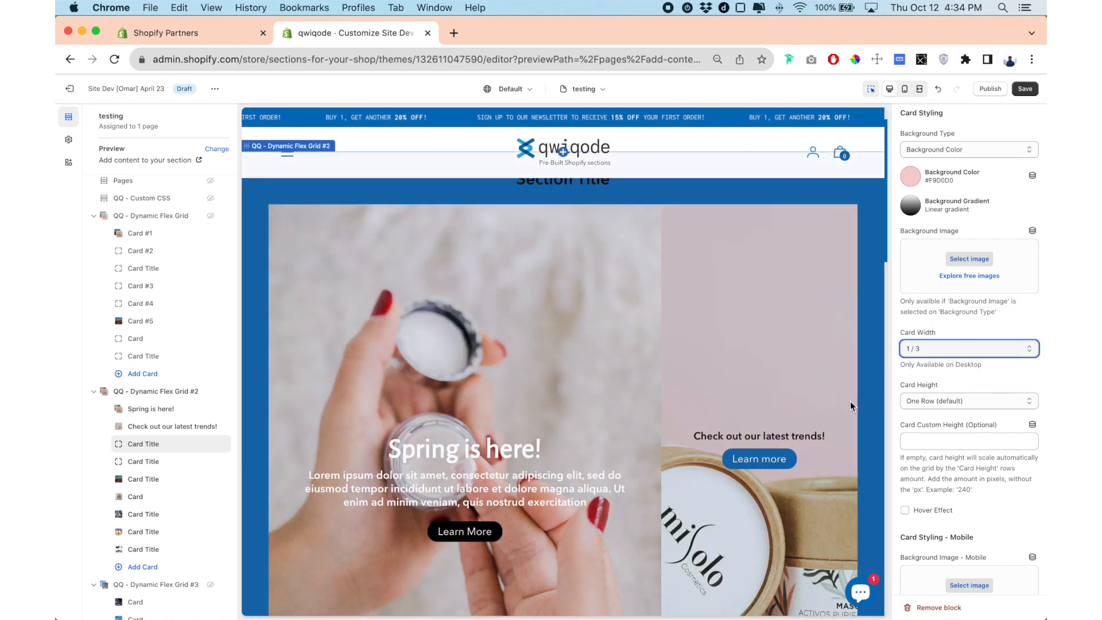
pyautogui.scroll(-5, 849, 405)
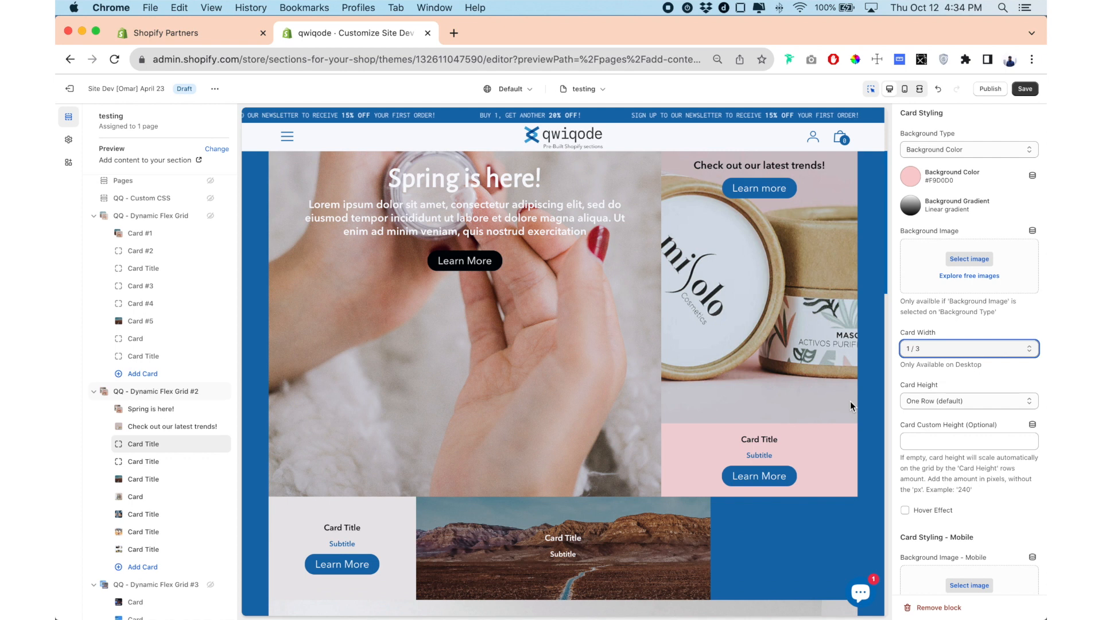
pyautogui.scroll(-2, 849, 401)
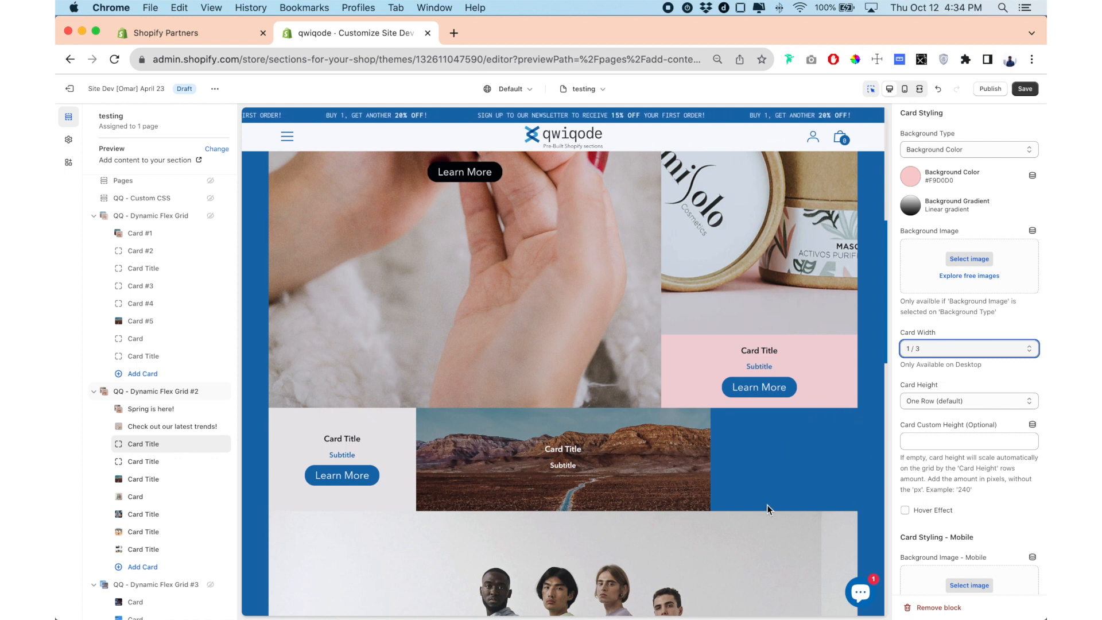
# Set the card width of the light grey card beside the desert road card to 1/2 and review the whole grid.
pyautogui.click(201, 467)
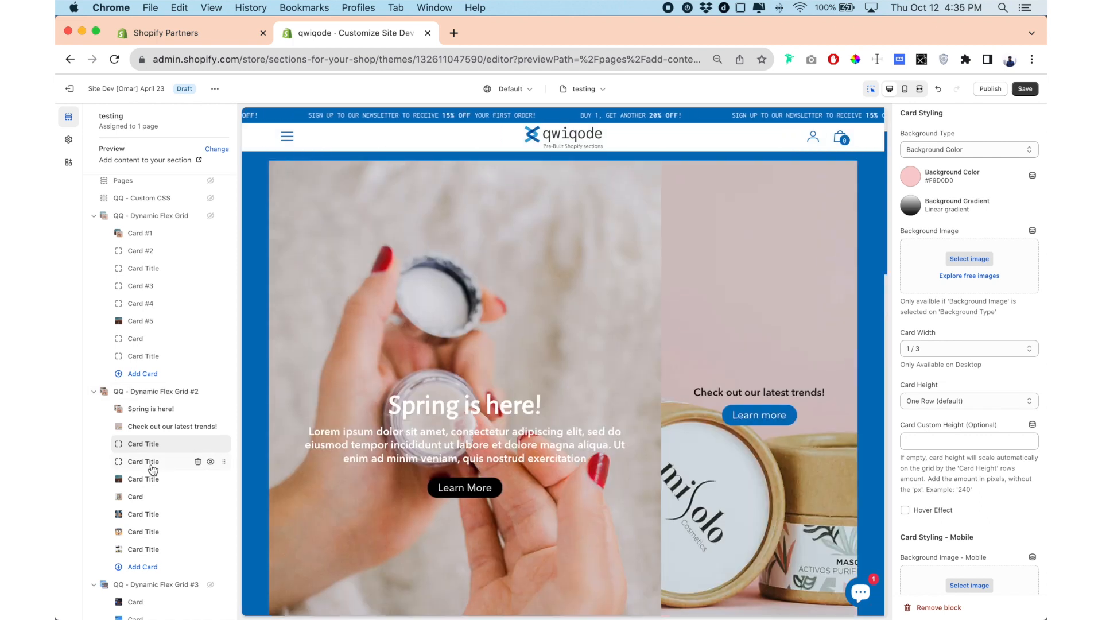
pyautogui.click(152, 469)
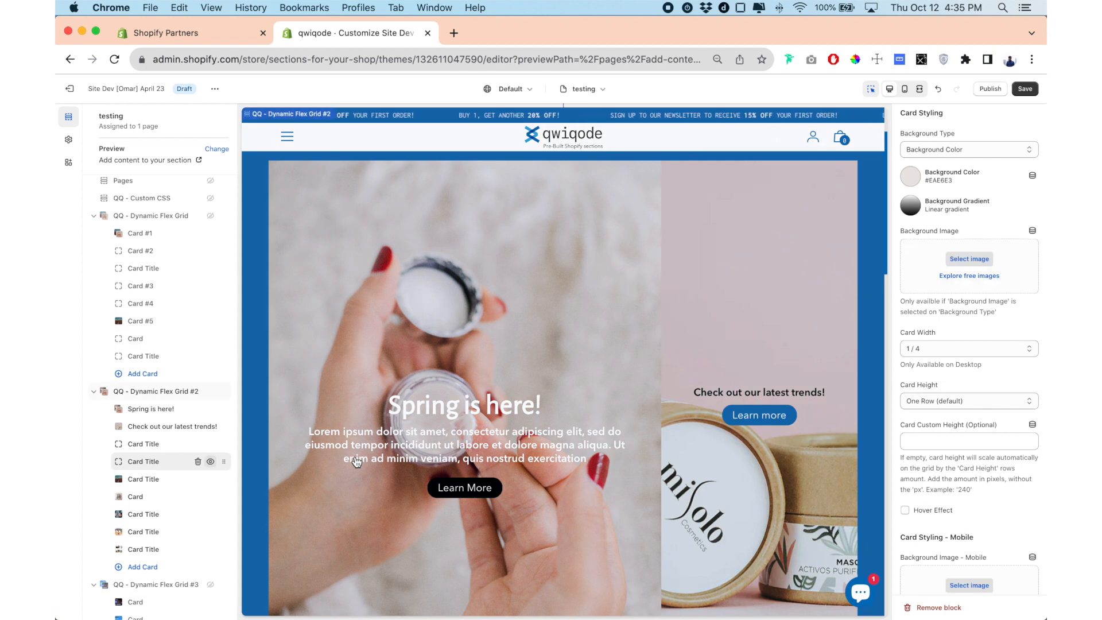
pyautogui.scroll(-4, 356, 462)
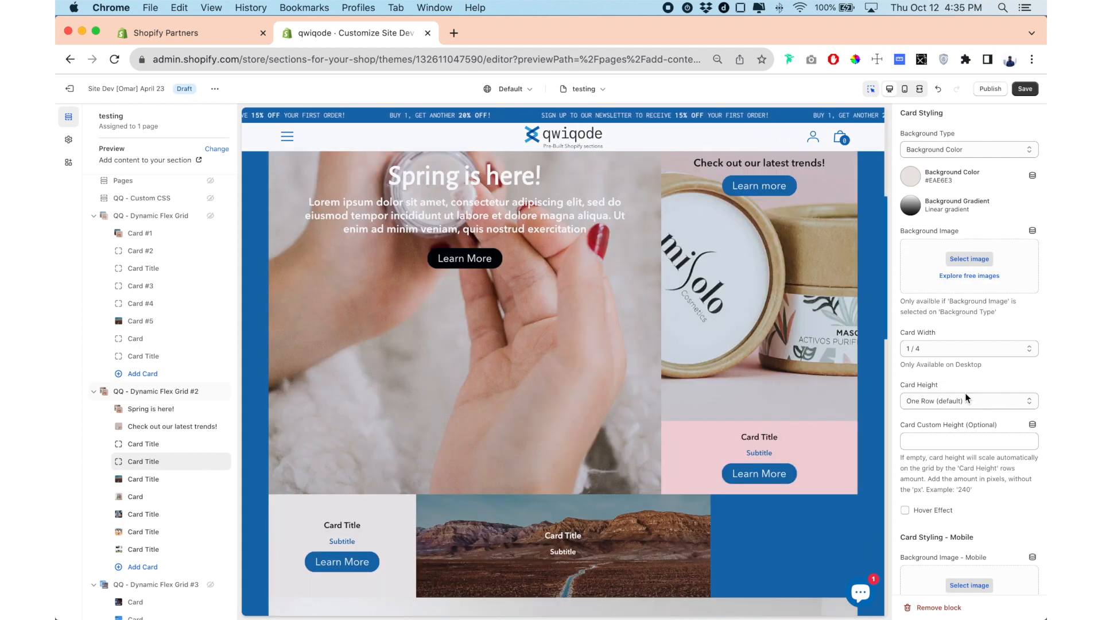
pyautogui.scroll(-2, 965, 397)
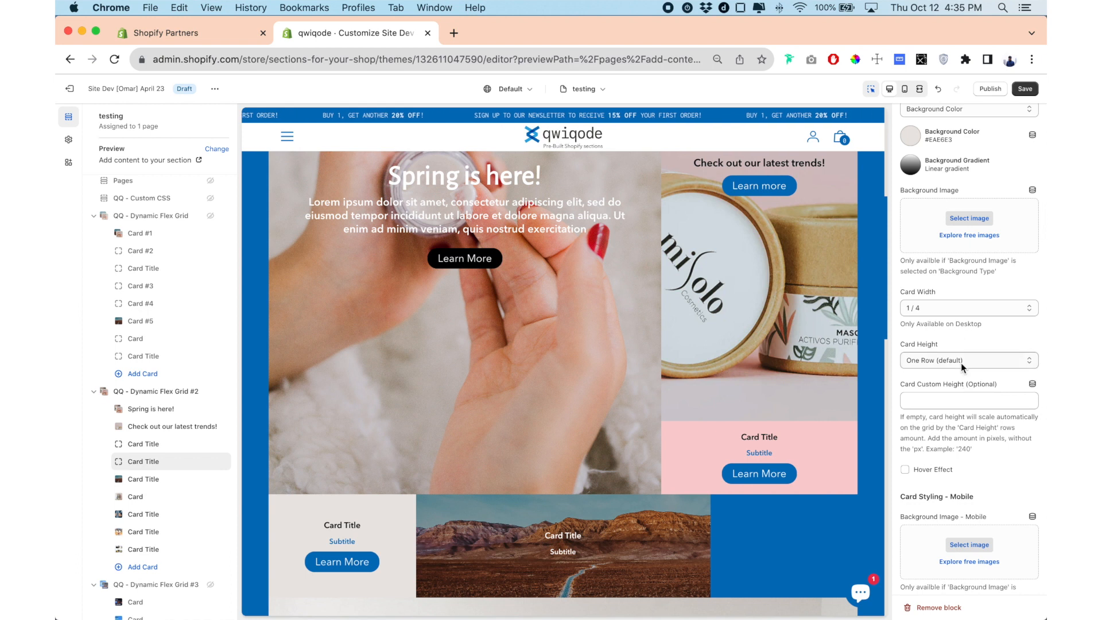
pyautogui.click(934, 311)
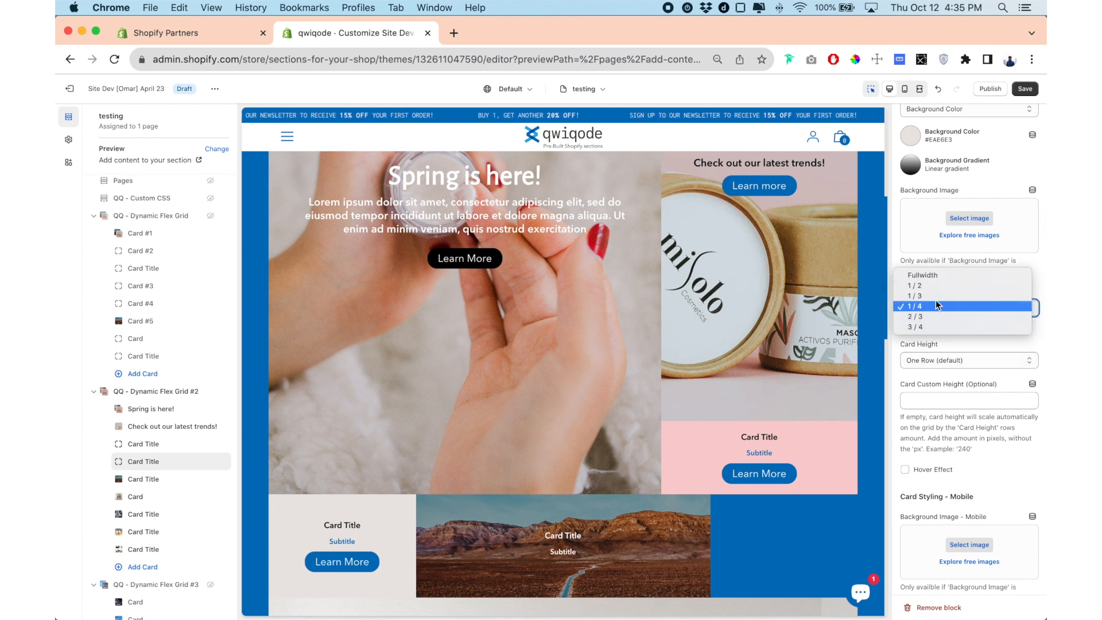
pyautogui.click(941, 286)
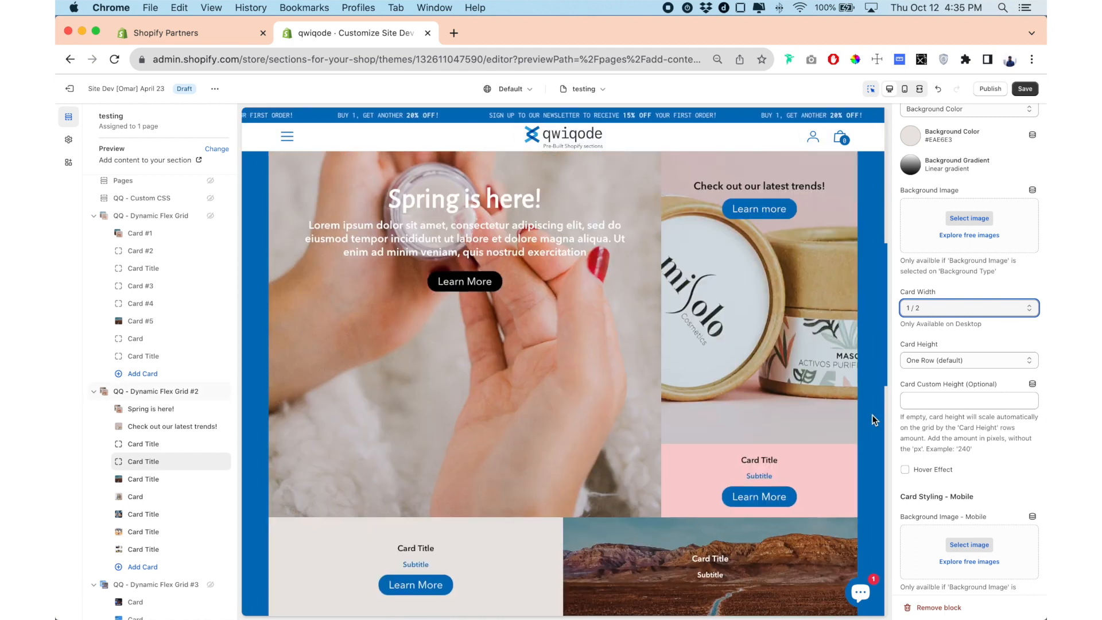
pyautogui.scroll(1, 872, 420)
pyautogui.scroll(-3, 872, 420)
pyautogui.scroll(-10, 872, 415)
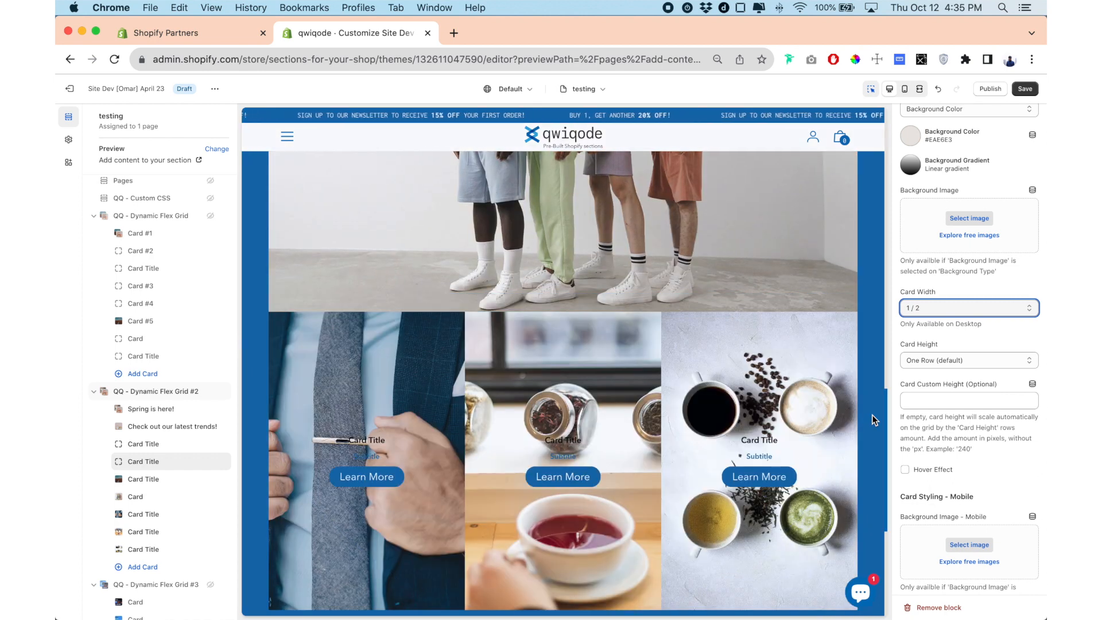
pyautogui.scroll(5, 872, 414)
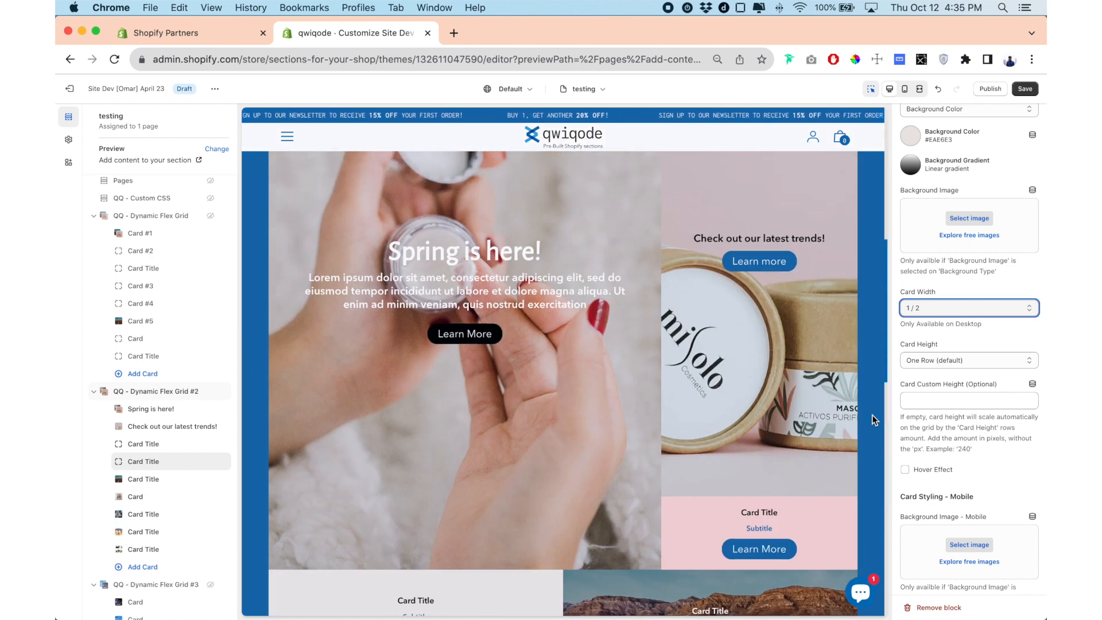